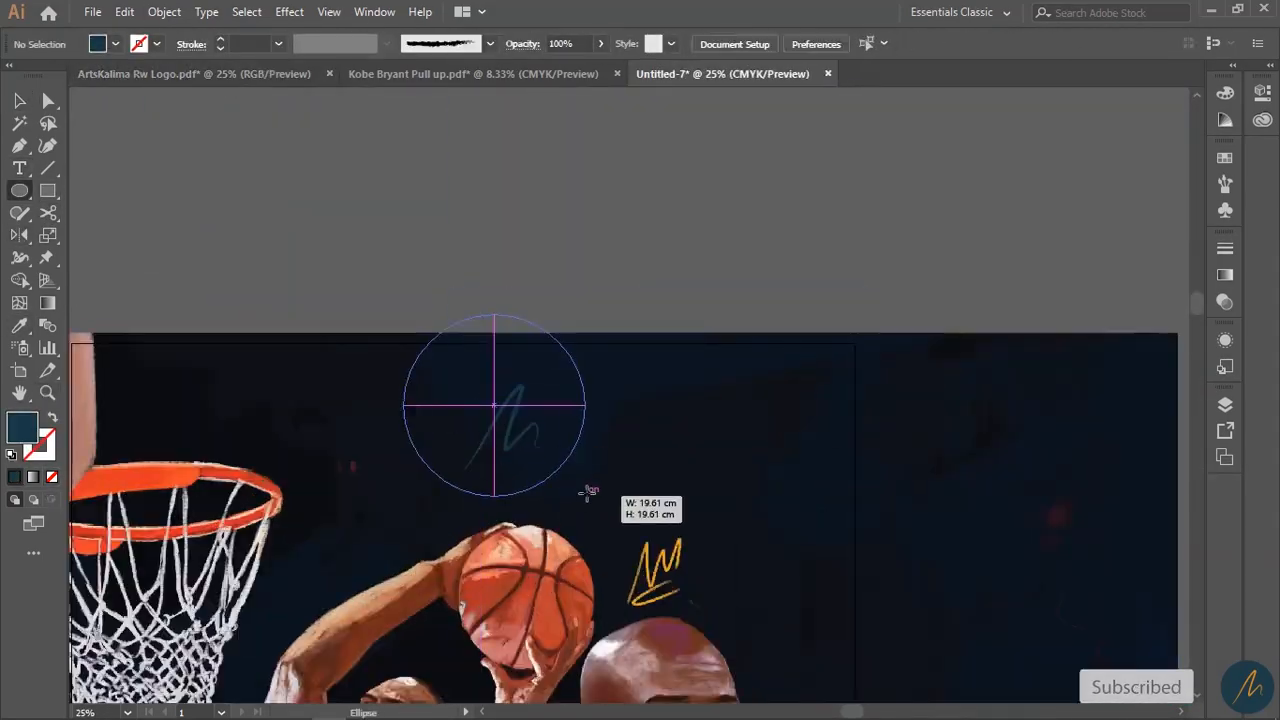
- Zoom in on the Jordan image to preview the finished Untitled-7 poster
left_click_drag(580, 505, 555, 428)
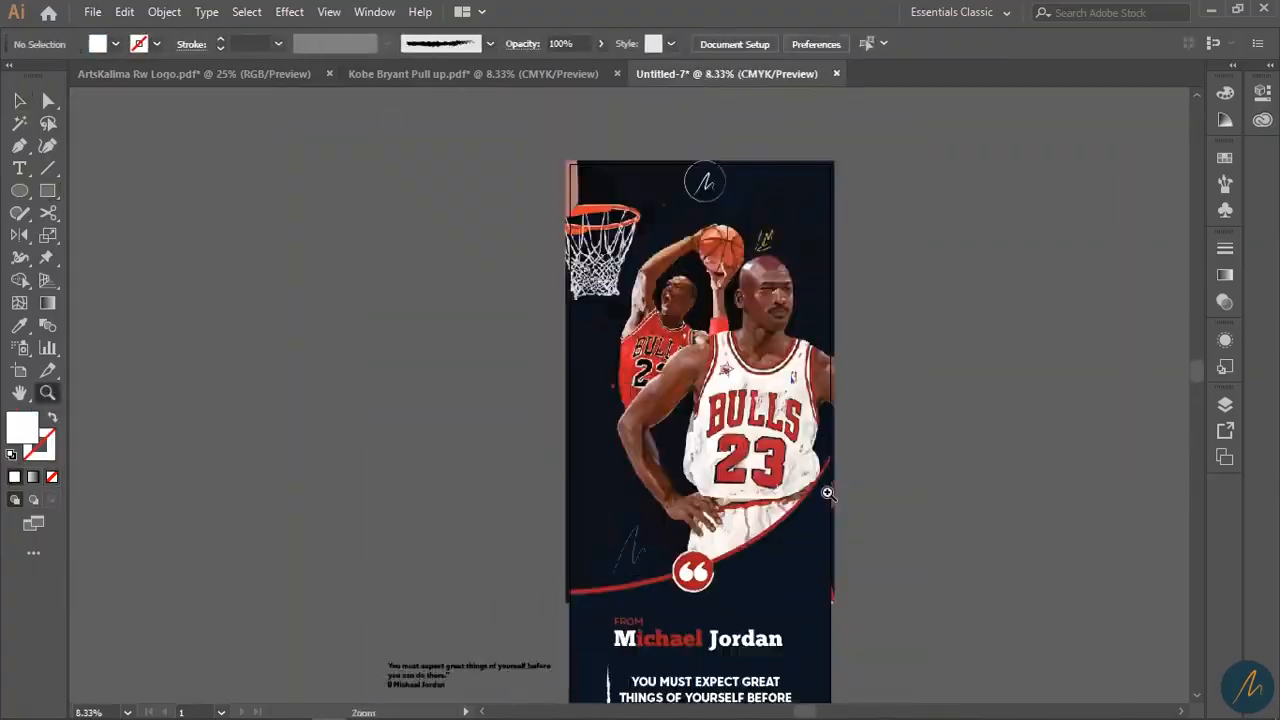
- Create a new 85 × 200 cm document in centimetres with a single artboard
key("ctrl+shift+s")
type("MJ P")
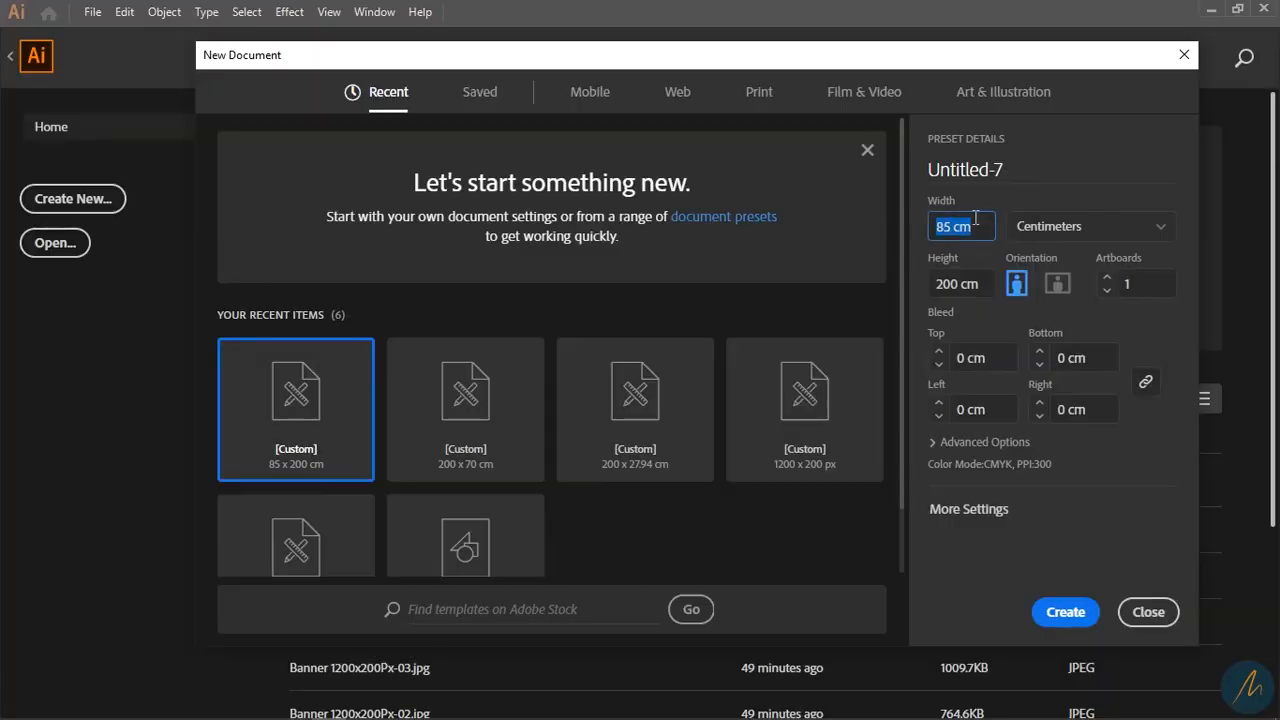
left_click(988, 285)
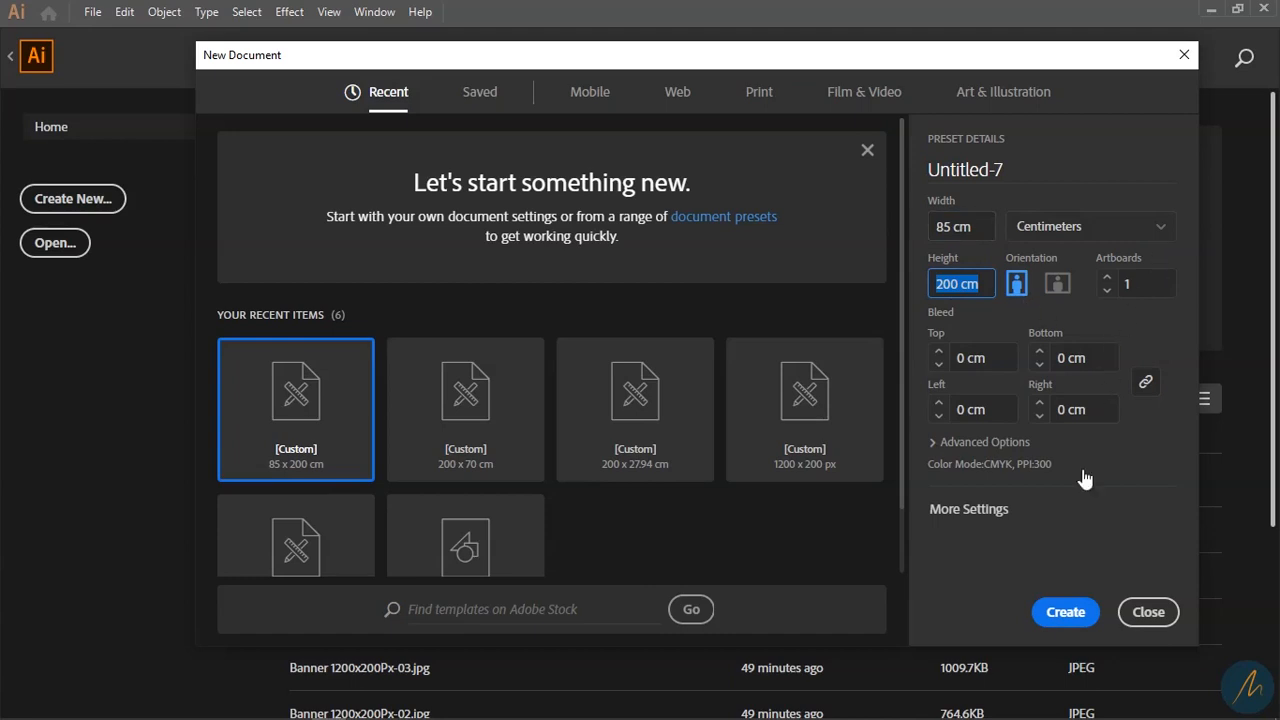
left_click(1066, 614)
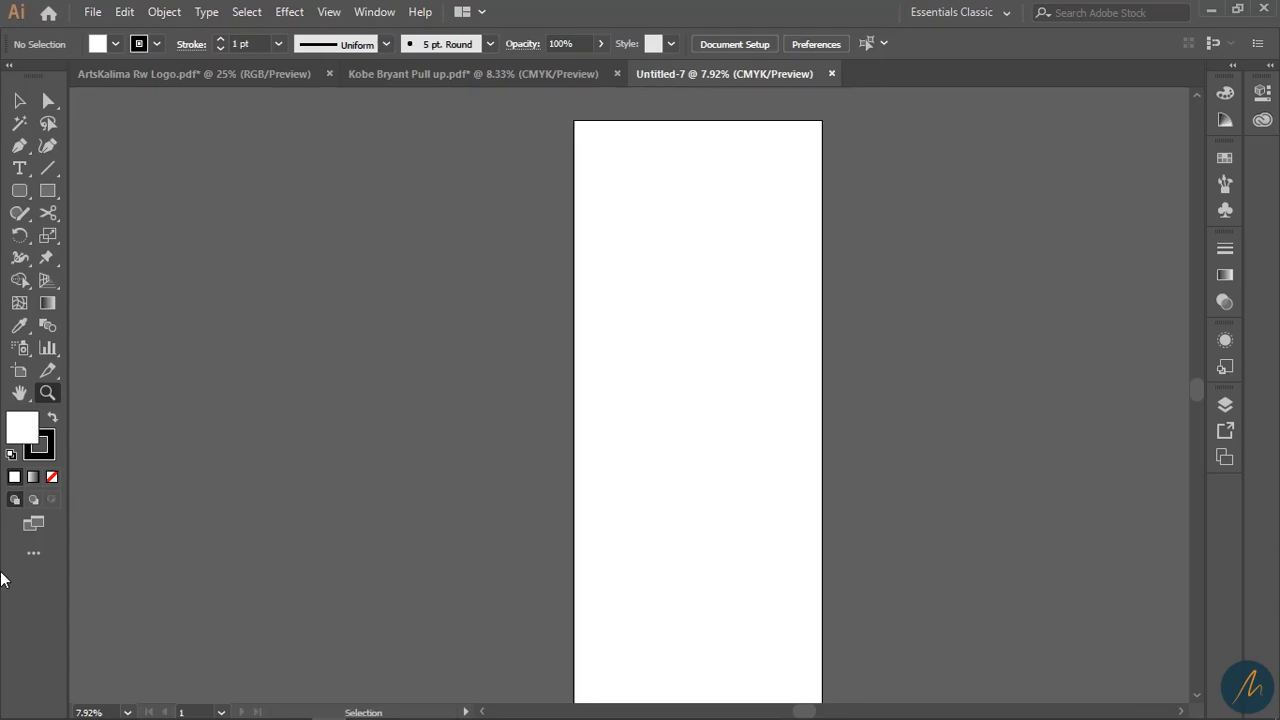
- Drag MJ Sketch fnl.jpg from the course images folder into the document
scroll(287, 593, "down", 2)
scroll(500, 418, "up", 1)
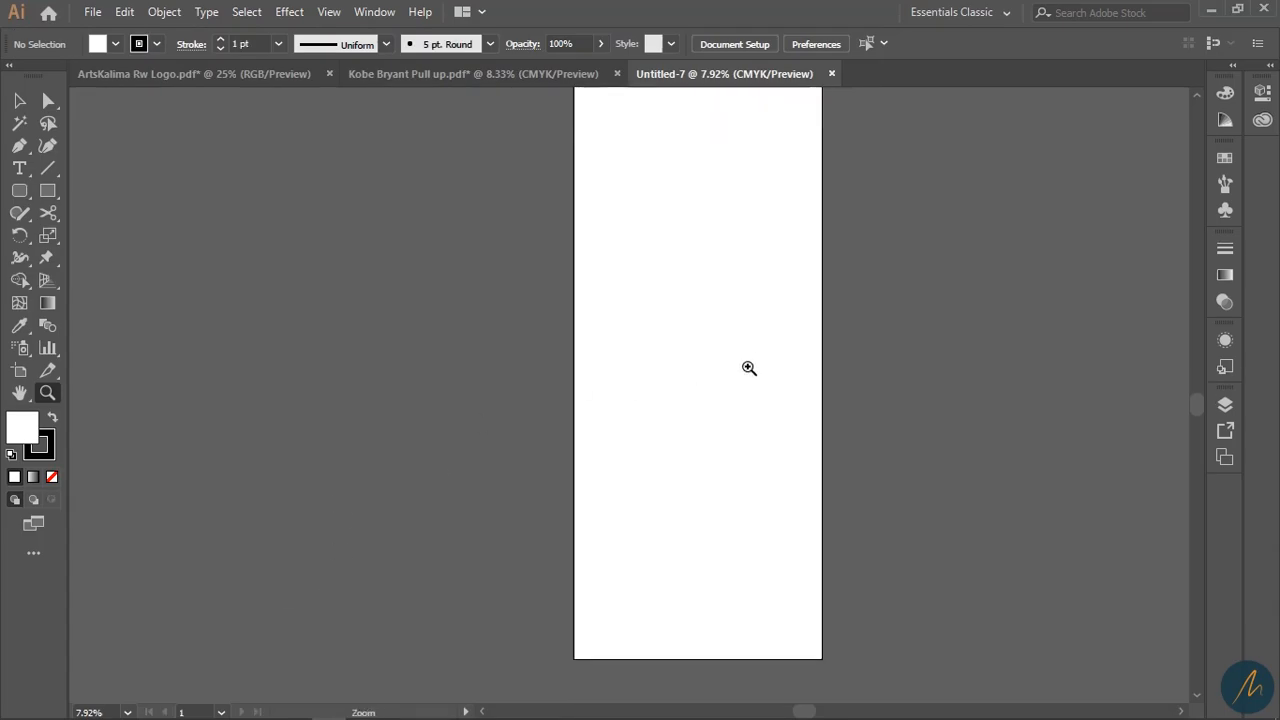
left_click(747, 349, "alt")
left_click_drag(745, 386, 763, 352)
left_click(595, 342)
left_click_drag(622, 497, 607, 423)
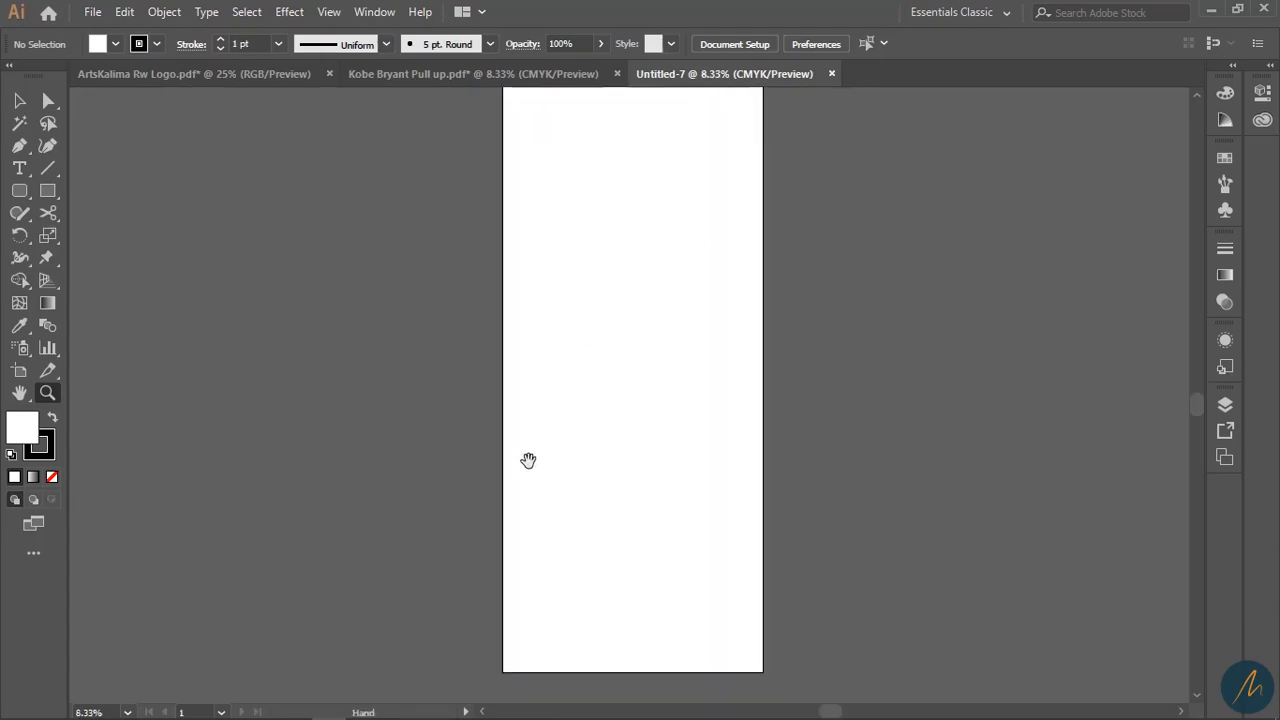
mouse_move(157, 717)
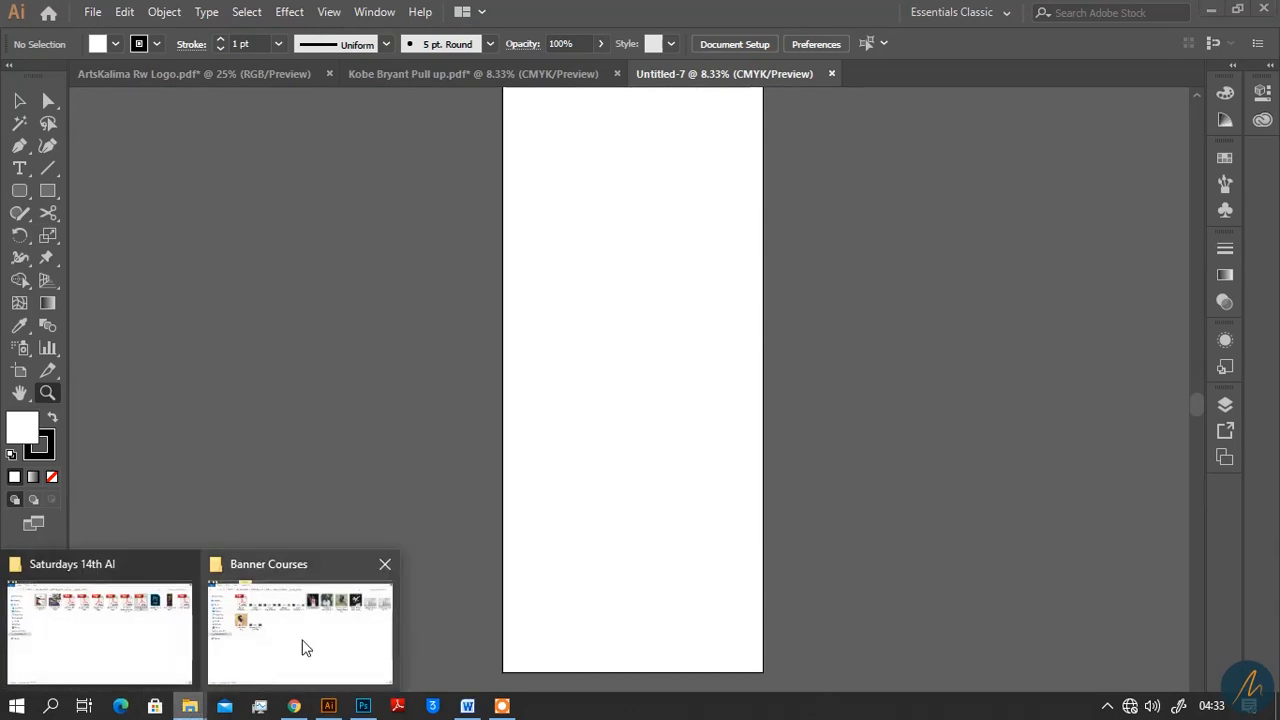
left_click(303, 645)
mouse_move(733, 122)
left_mouse_down()
mouse_move(645, 705)
mouse_move(325, 705)
mouse_move(683, 318)
mouse_move(762, 398)
left_mouse_up()
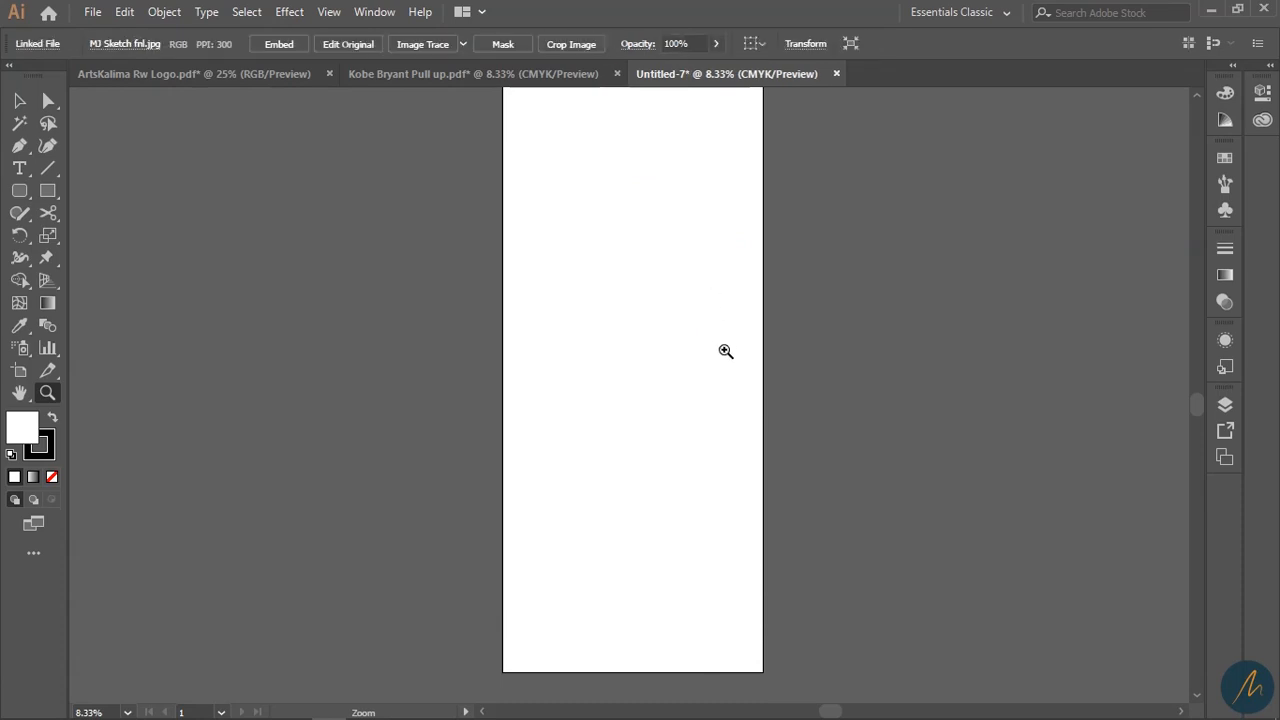
- Position the MJ Sketch image across the top of the artboard
scroll(757, 402, "up", 4)
left_click(600, 403)
key("v")
left_click_drag(803, 413, 803, 419)
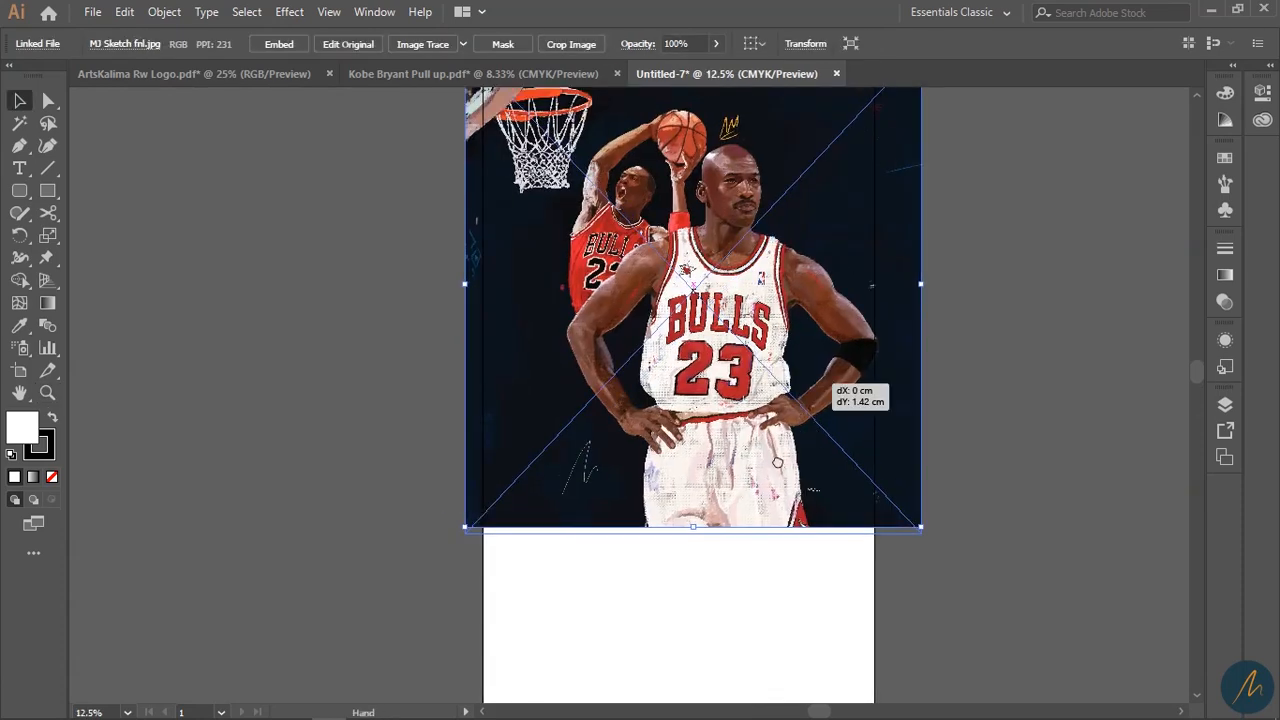
left_click_drag(718, 330, 713, 338)
left_click_drag(724, 250, 727, 404)
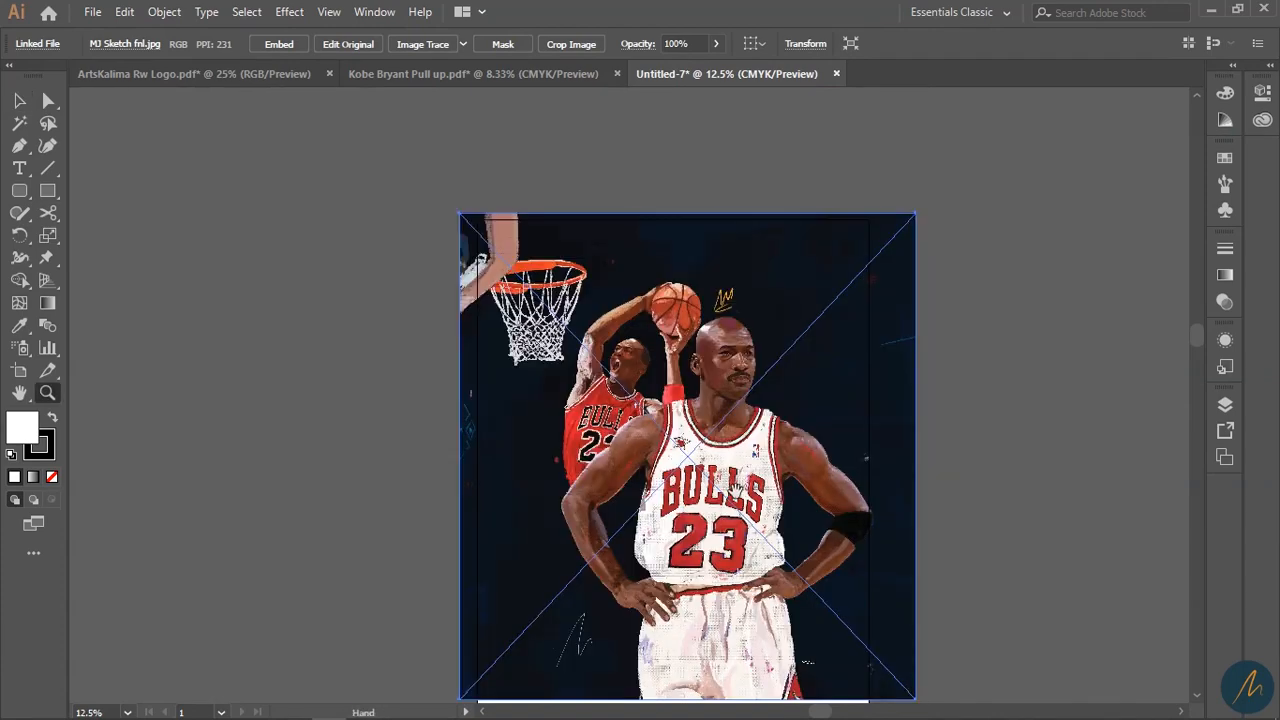
left_click_drag(763, 554, 680, 412)
left_click(851, 554, "alt")
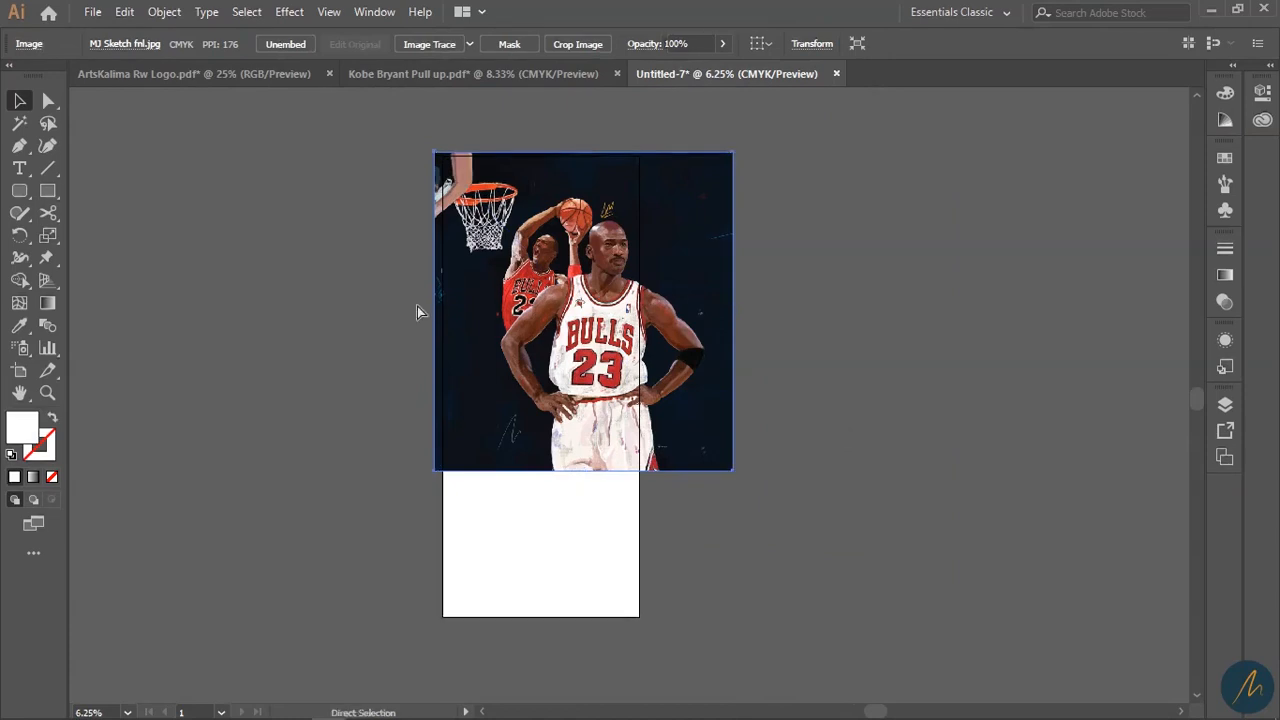
key("ctrl+z")
key("ctrl+z")
key("ctrl+z")
left_click_drag(656, 334, 656, 320)
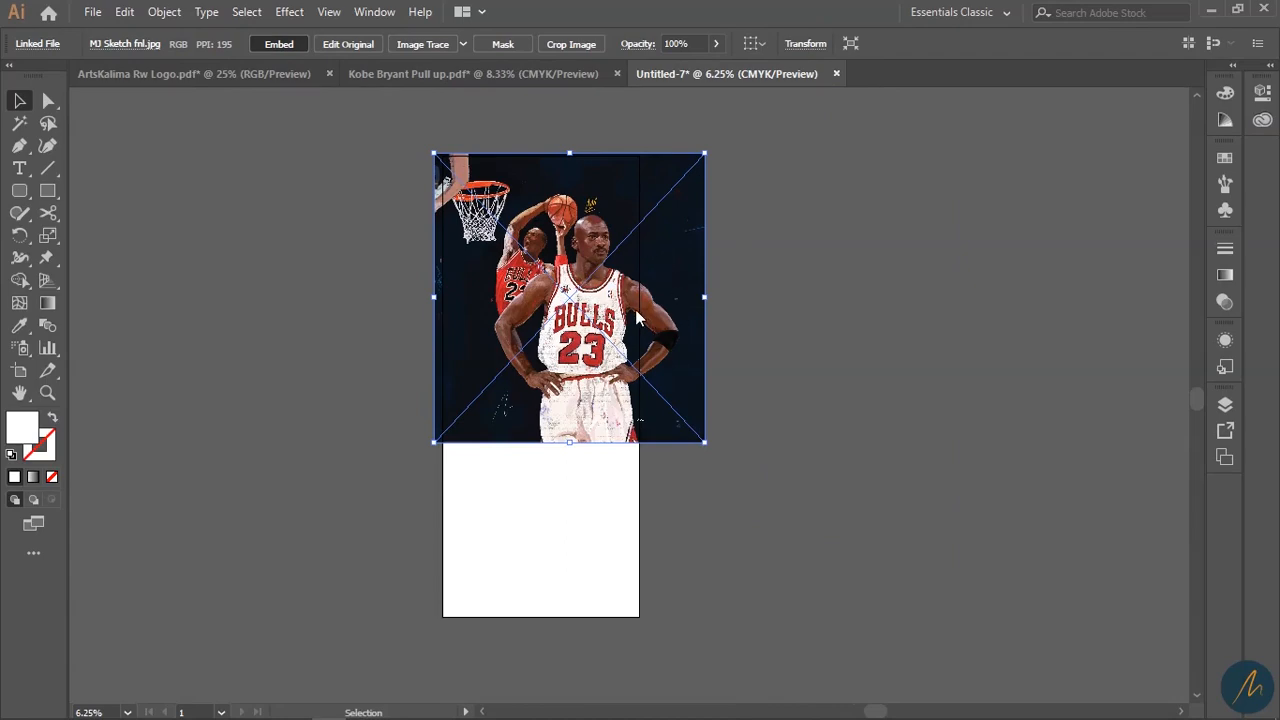
- Embed the Jordan image into the document
key("z")
left_click(612, 348)
left_click(598, 424)
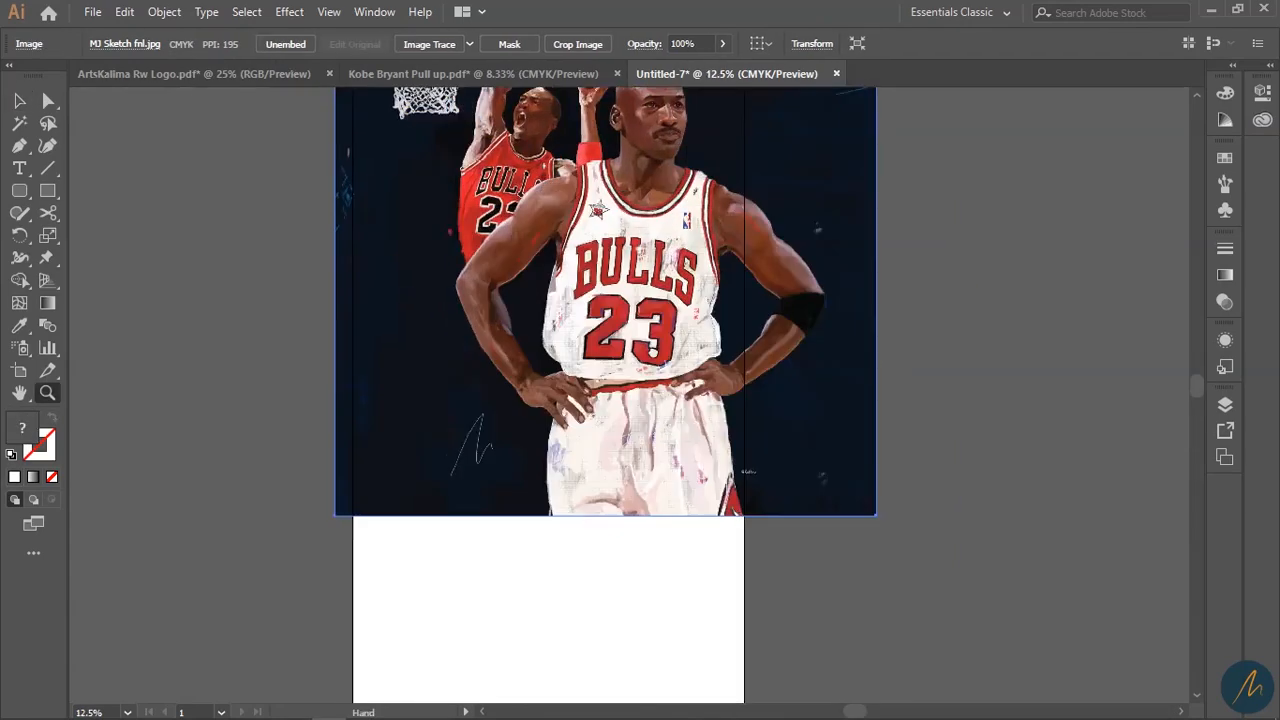
left_click_drag(653, 349, 706, 112)
left_click_drag(706, 375, 702, 408)
left_click(681, 343, "alt")
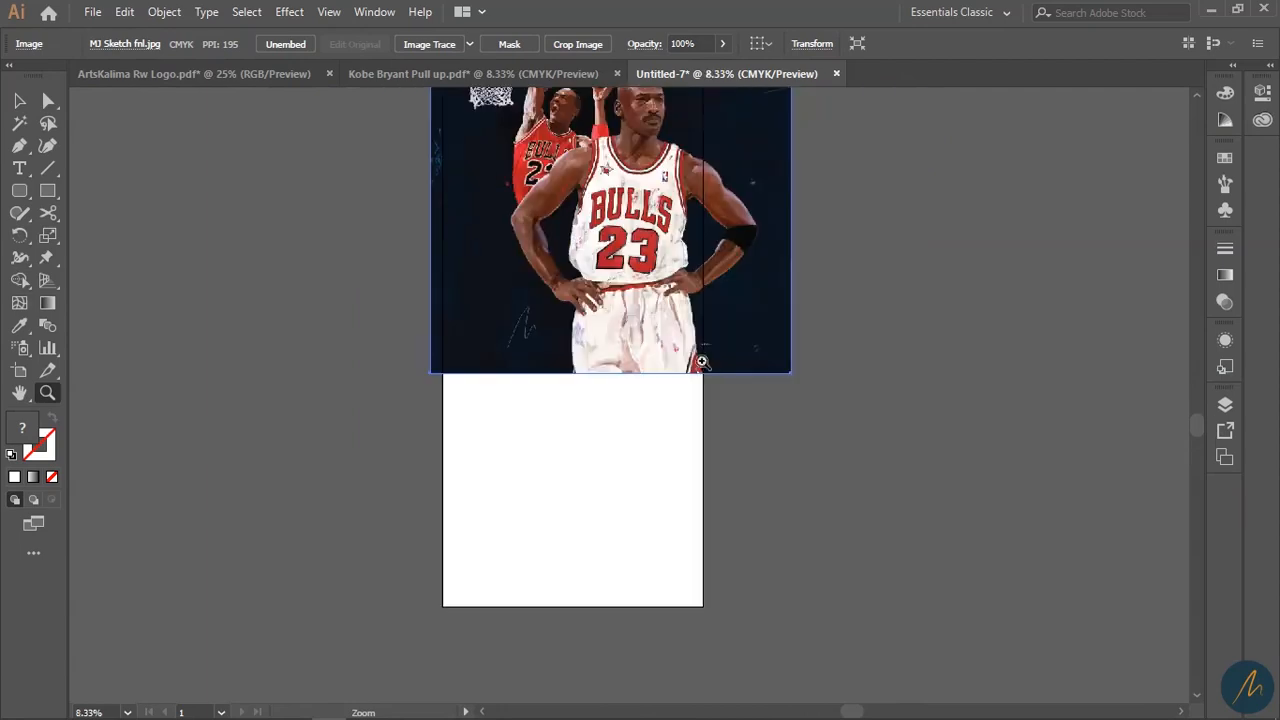
left_click_drag(700, 362, 707, 418)
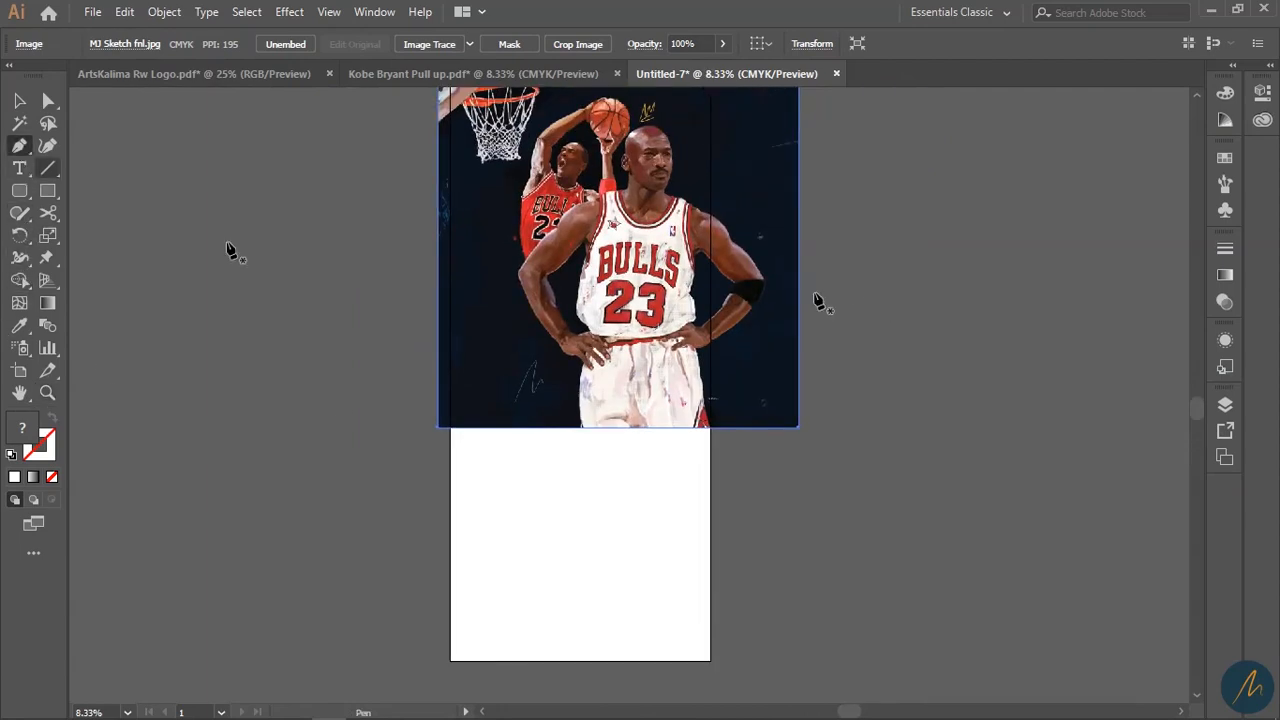
- Draw a curved-top shape over the lower artboard and fill it with the image's dark navy
left_click(709, 349)
left_click(710, 672)
left_click(450, 672)
left_click(450, 428)
left_click_drag(710, 350, 773, 249)
key("ctrl+z")
left_click_drag(450, 428, 450, 483)
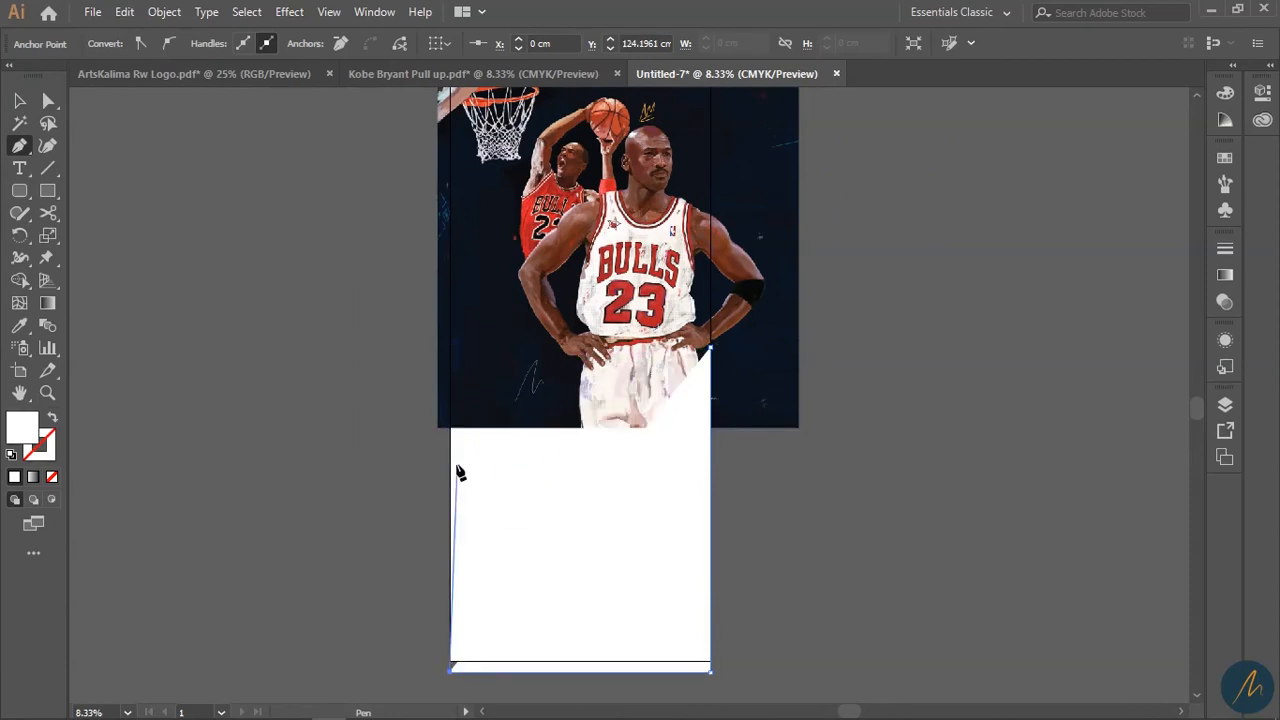
left_click_drag(710, 348, 788, 212)
key("v")
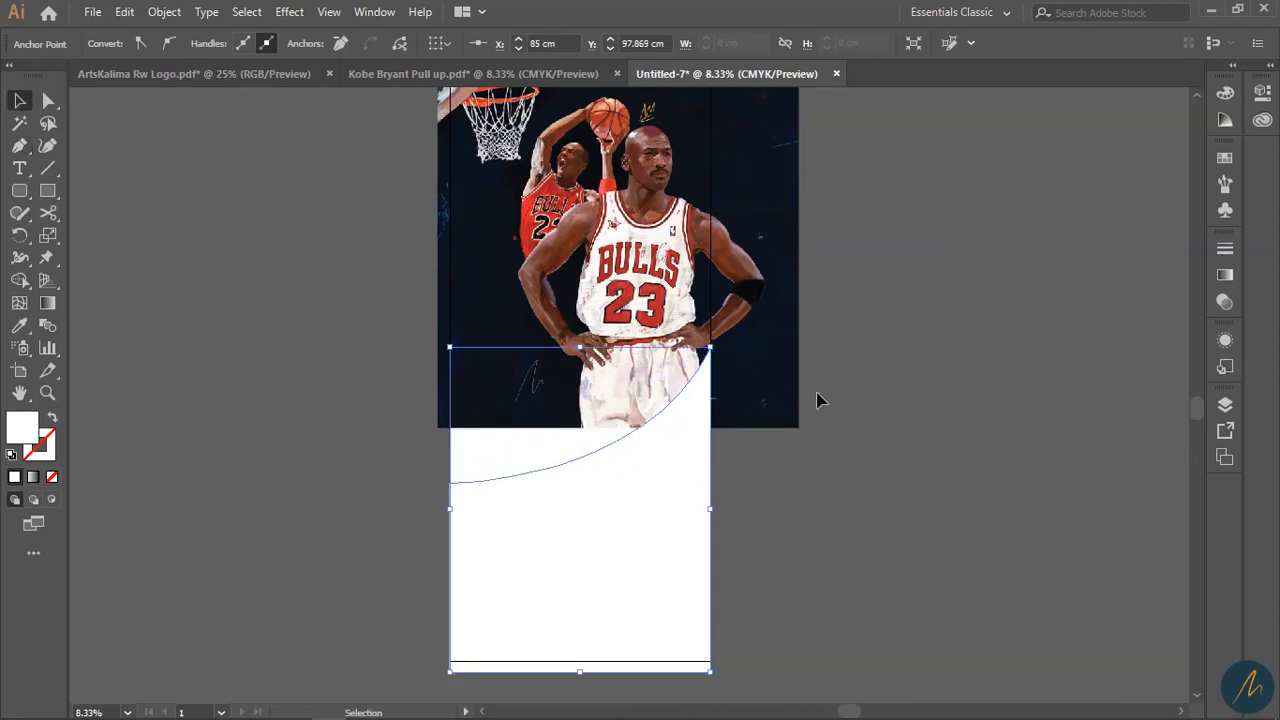
key("i")
left_click(786, 304)
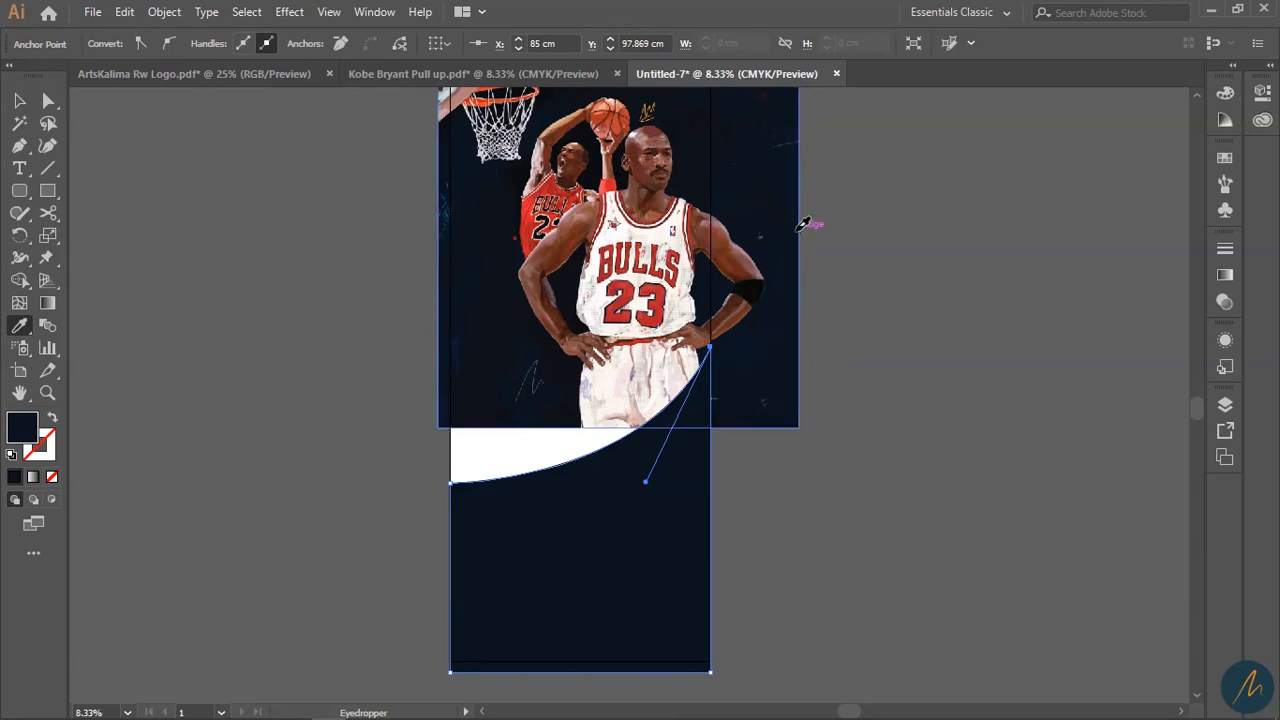
- Enlarge the Jordan image down over the navy shape and nudge it right
key("v")
left_click(792, 486)
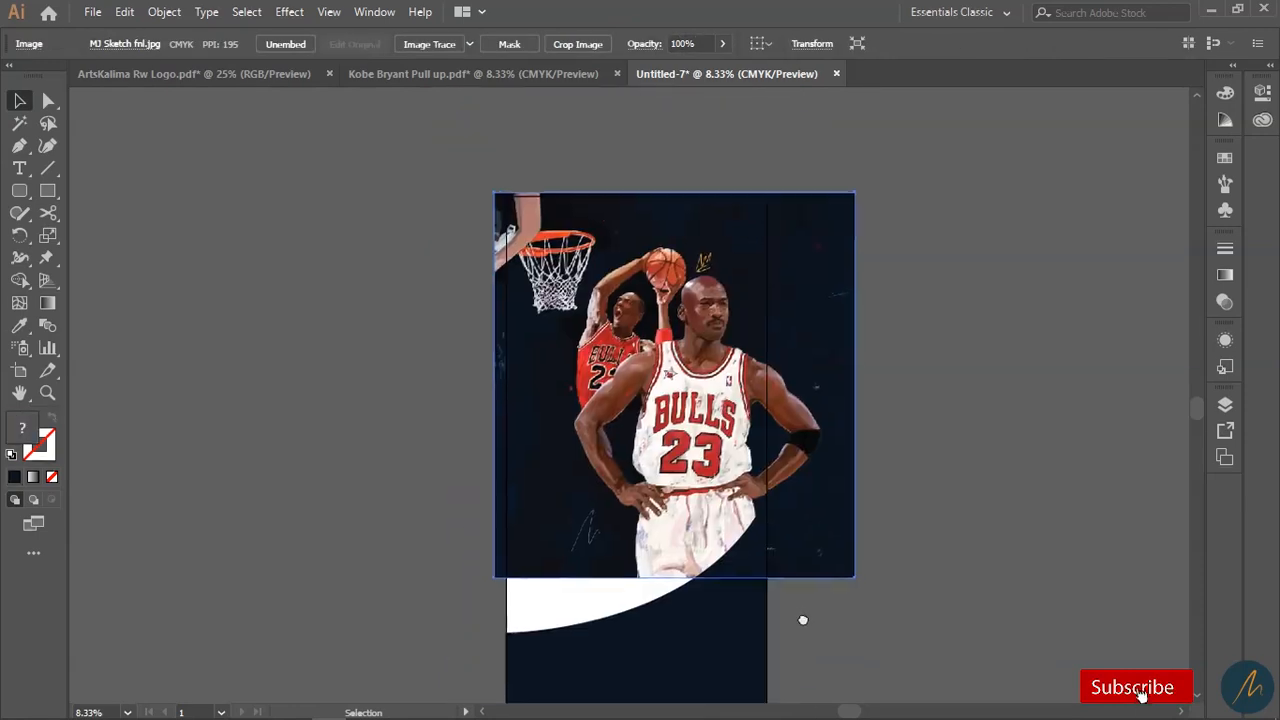
left_click_drag(499, 583, 447, 648)
left_click_drag(646, 472, 668, 473)
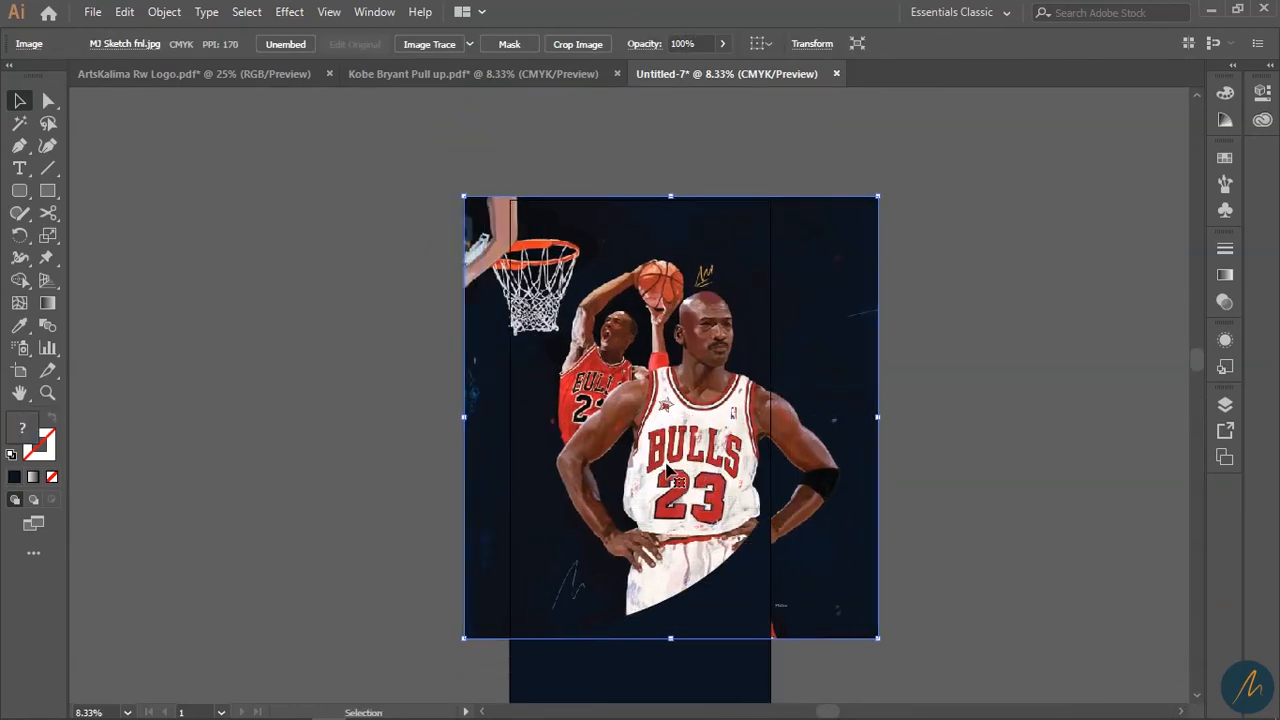
left_click(923, 491)
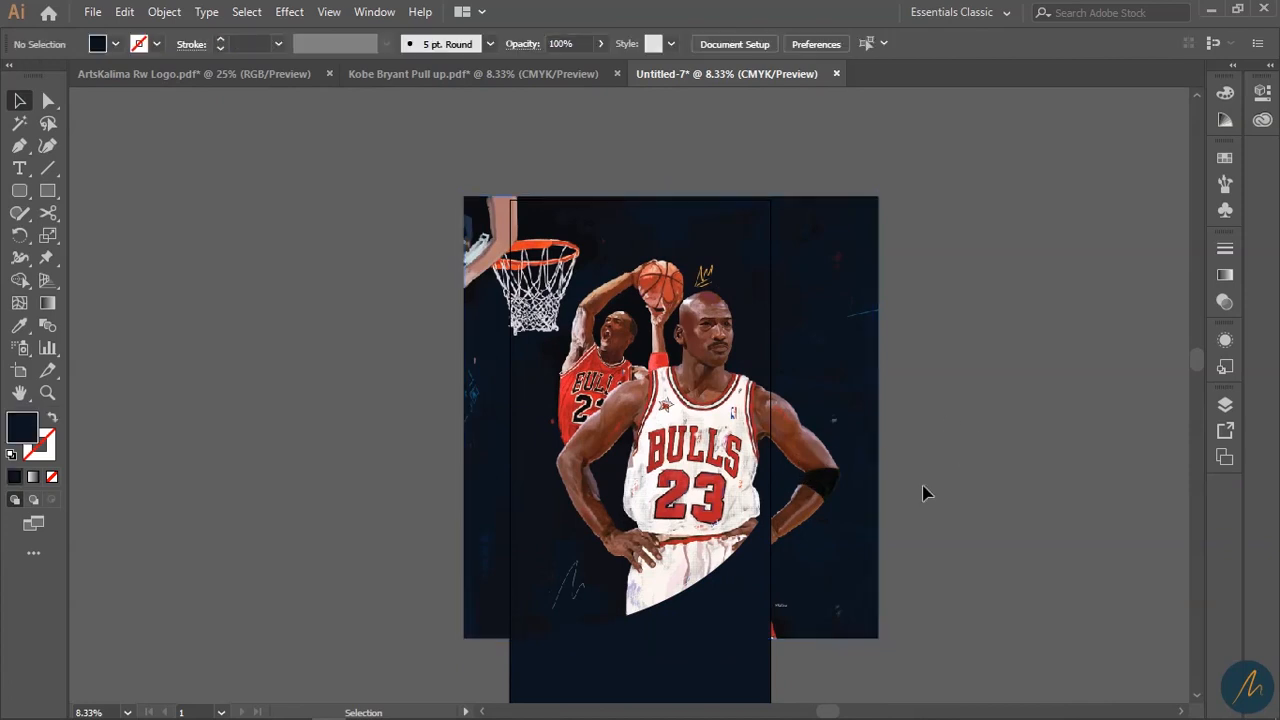
scroll(923, 491, "down", 3)
- Duplicate the navy shape and fill the original with the jersey's red
left_click(679, 612)
left_click_drag(703, 553, 706, 603)
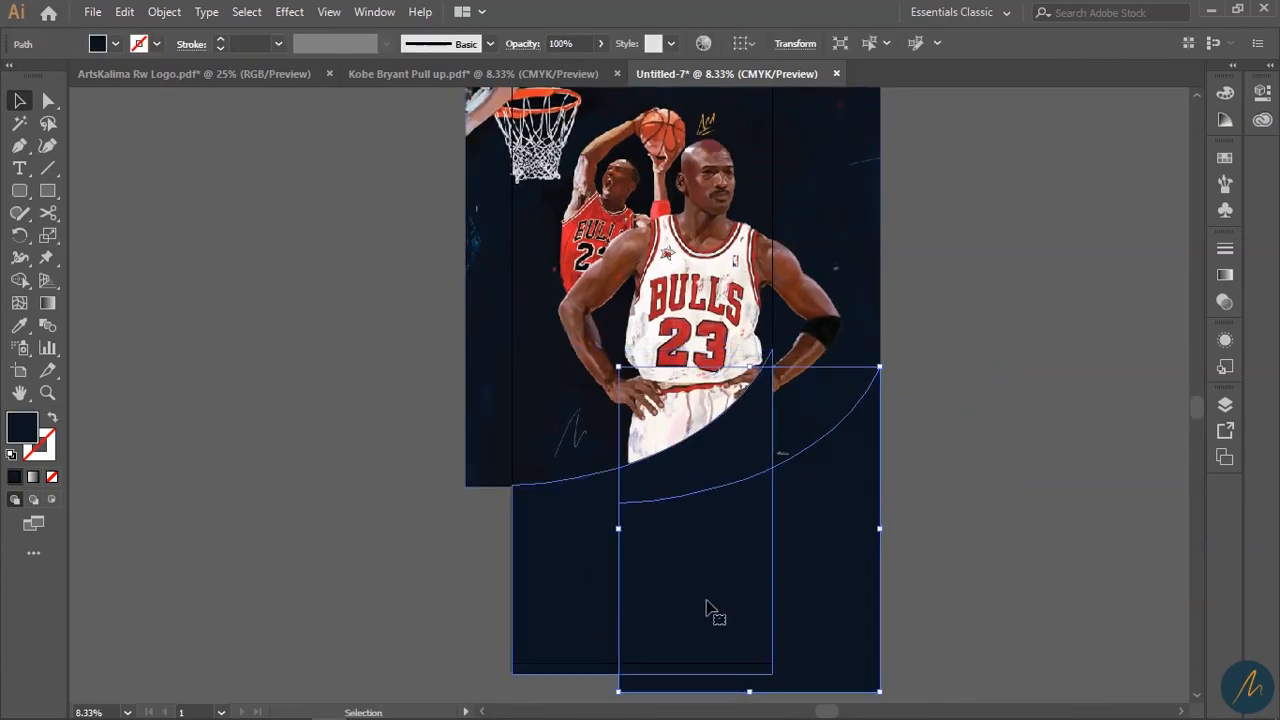
left_click(726, 453)
key("i")
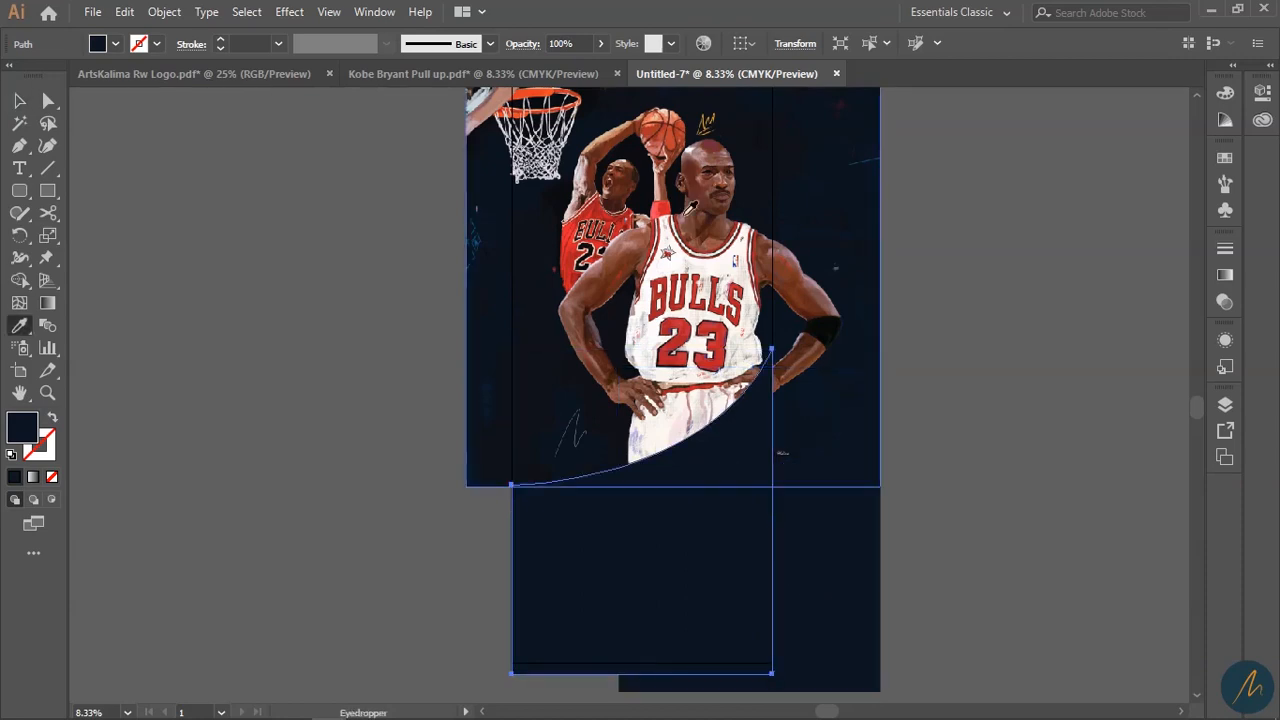
left_click(608, 213)
key("v")
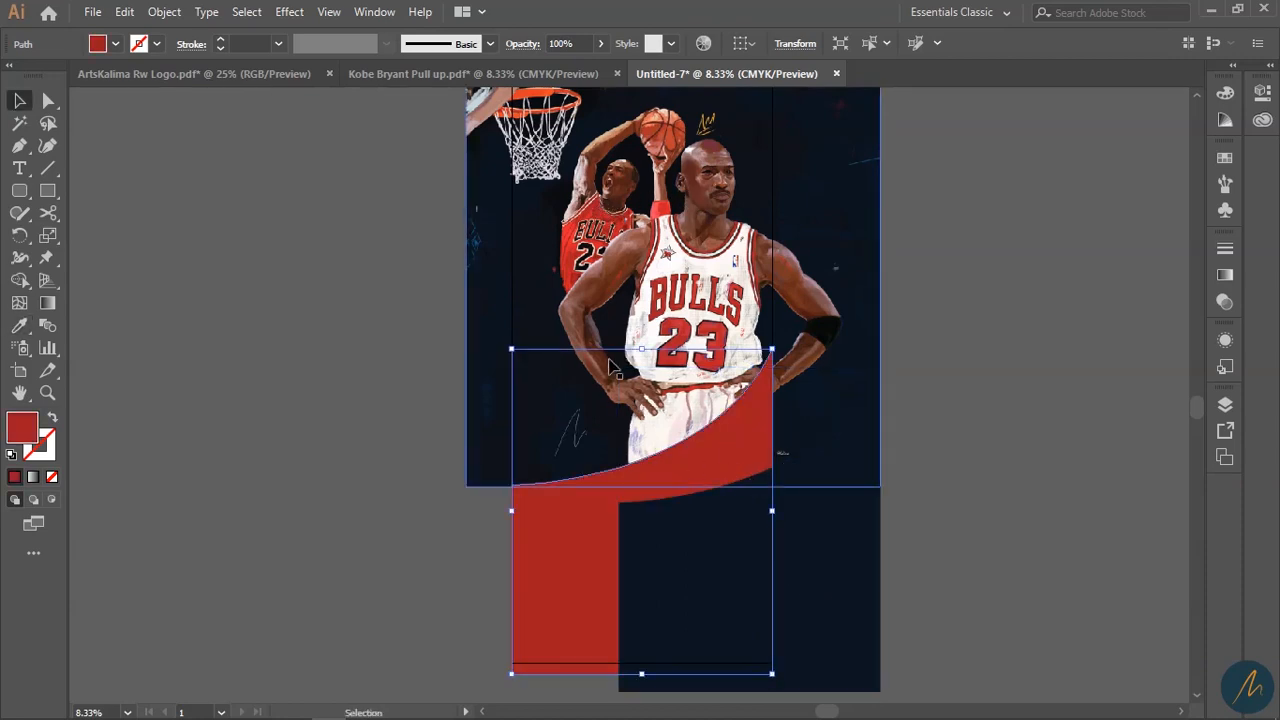
- Shift the red shape up and the navy copy beneath it, leaving a thin red arc
left_click_drag(563, 580, 563, 548)
left_click(969, 551)
left_click_drag(850, 588, 737, 560)
left_click_drag(867, 570, 872, 566)
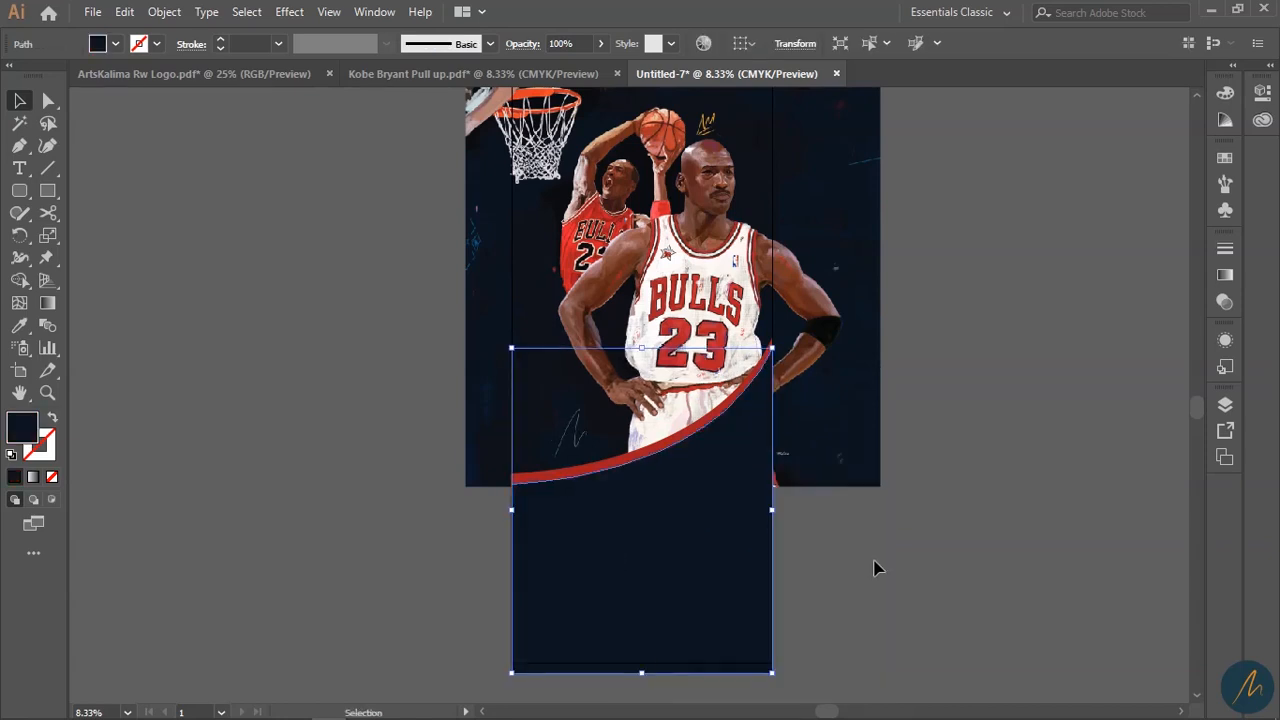
- Draw a small circle on the red curve below the player's hands
left_click(934, 566)
key("z")
left_click_drag(673, 500, 602, 450)
left_click(604, 450)
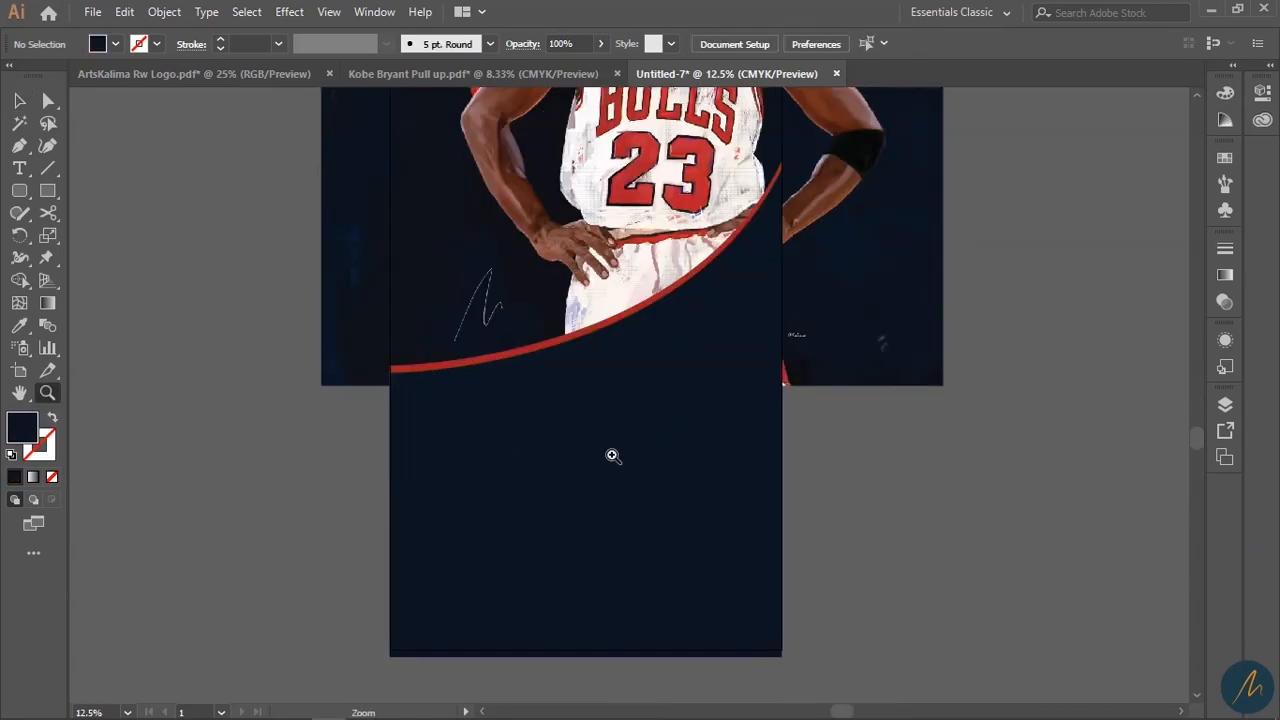
left_click(604, 396, "alt")
left_click(602, 399, "alt")
left_click_drag(702, 366, 683, 531)
left_click(637, 420)
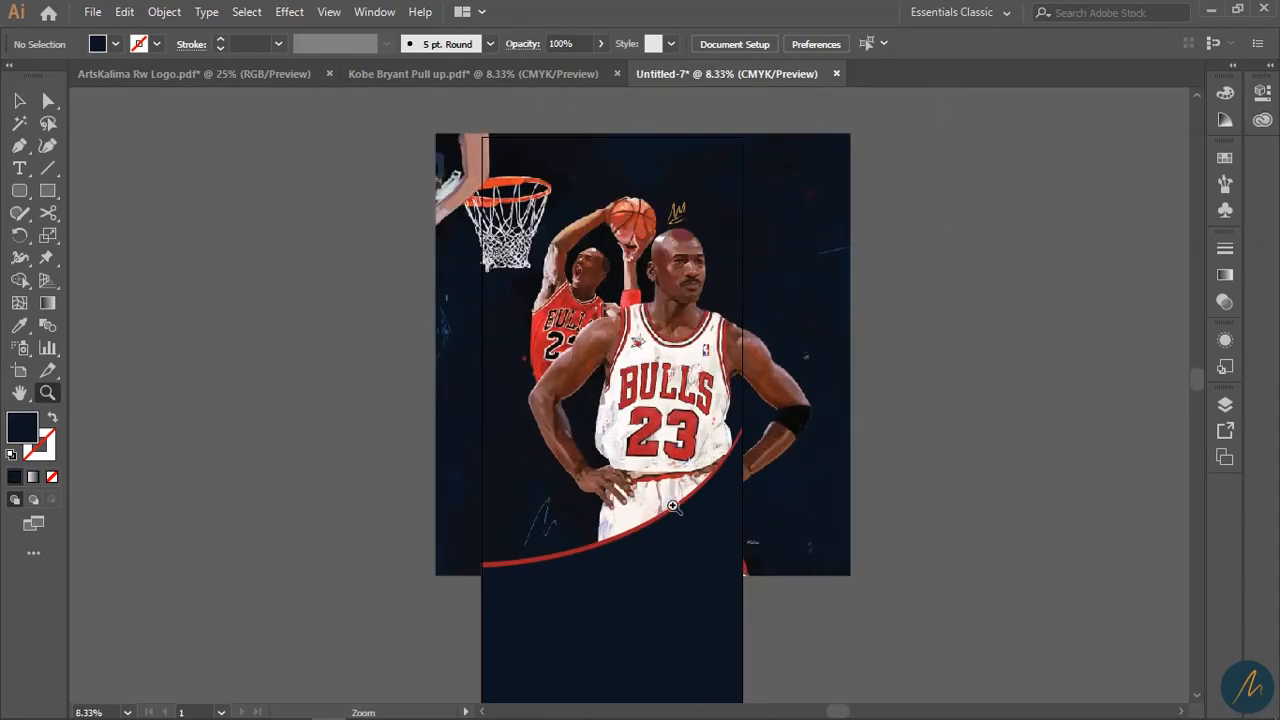
left_click(651, 506)
left_click(605, 431)
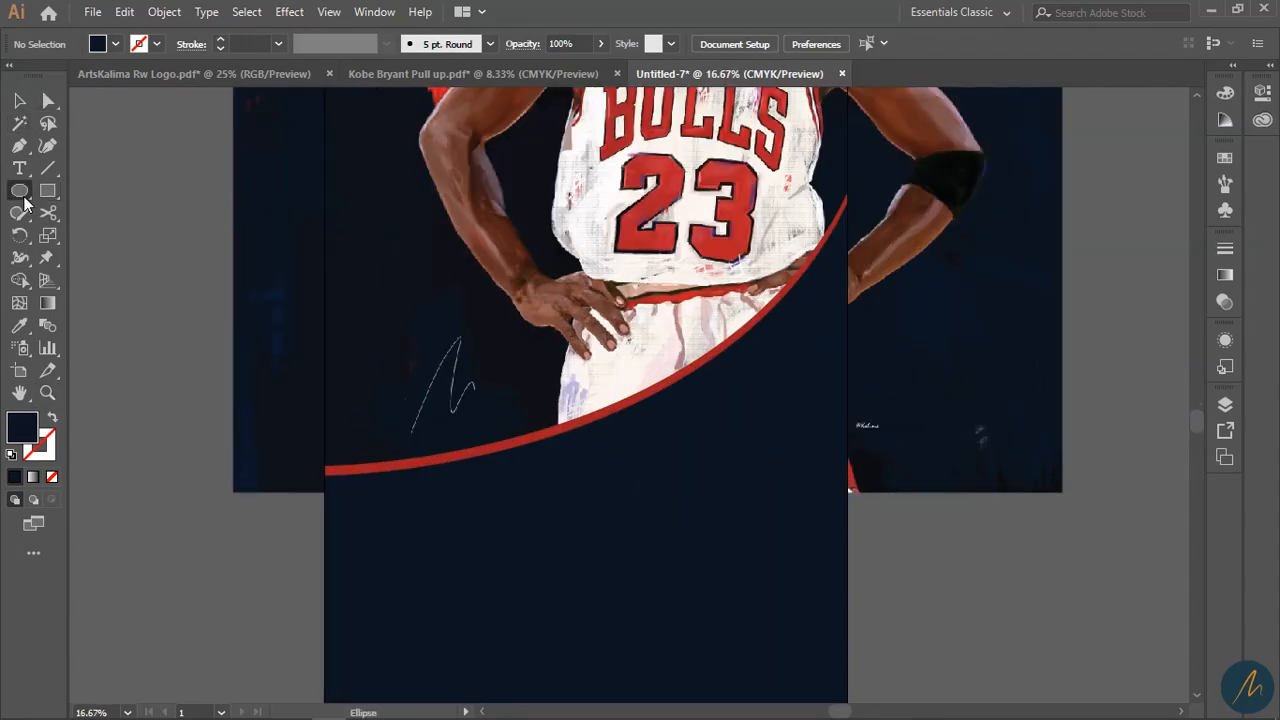
mouse_move(556, 415)
left_mouse_down()
mouse_move(608, 465)
mouse_move(574, 434)
mouse_move(600, 437)
left_mouse_up()
key("v")
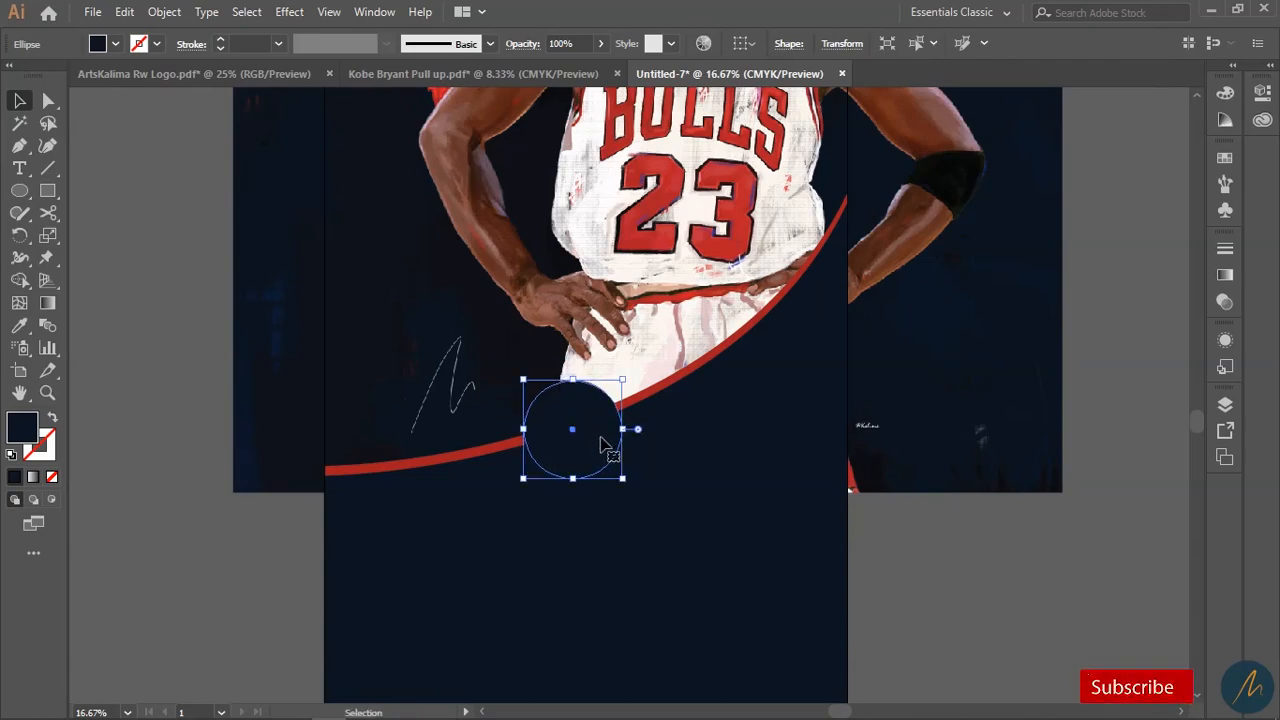
- Look over the new circle and the figure around jersey number 23
key("z")
left_click_drag(635, 281, 604, 548)
left_click(633, 348)
left_click(635, 350)
left_click_drag(747, 354, 617, 576)
left_click_drag(732, 630, 692, 479)
left_click_drag(468, 467, 641, 335)
left_click(651, 412, "alt")
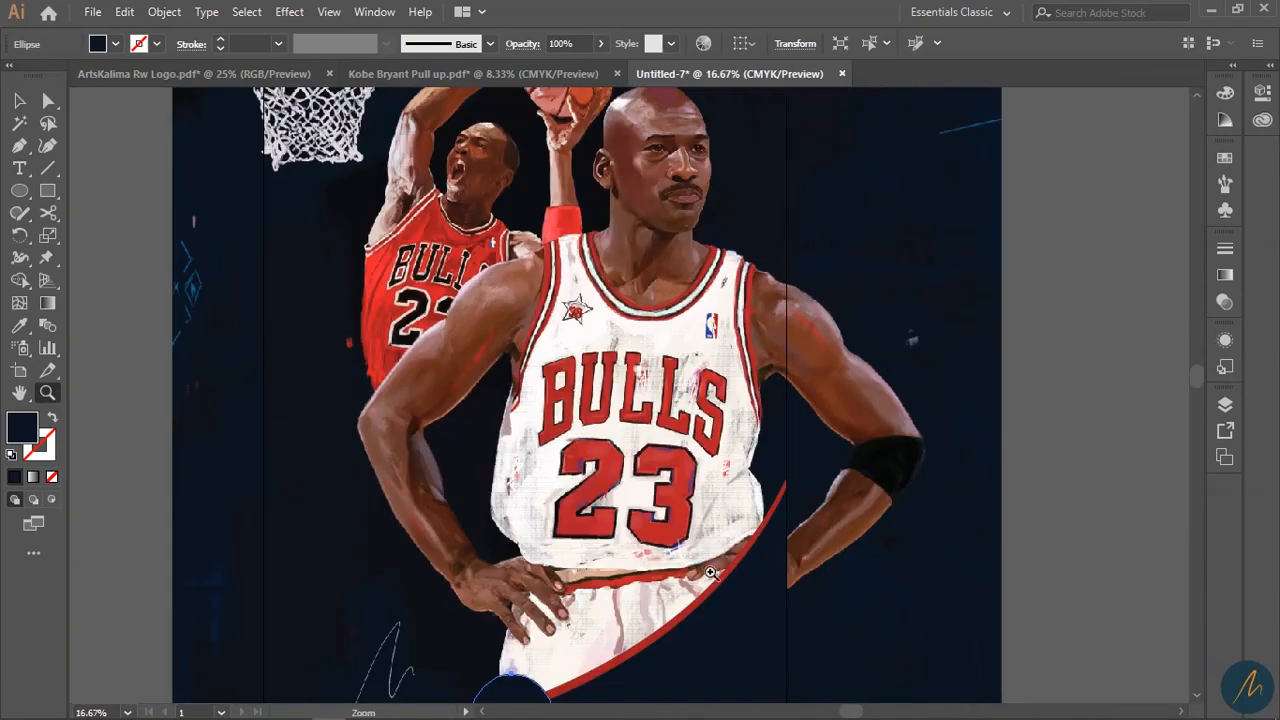
left_click_drag(521, 510, 642, 560)
left_click(775, 486, "alt")
left_click_drag(648, 498, 754, 372)
left_click_drag(861, 298, 889, 426)
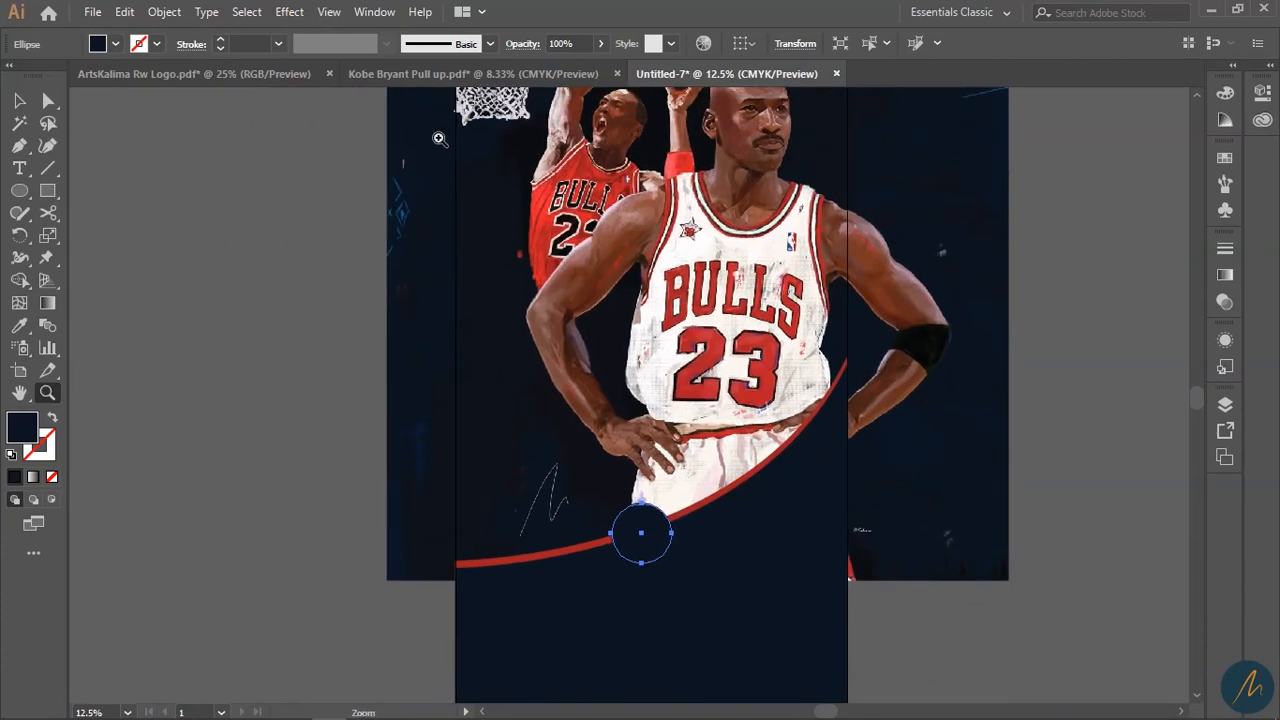
- Copy the left quote-mark pair from the ArtsKalima Rw Logo document and paste it into Untitled-7
left_click(224, 76)
left_click_drag(714, 377, 696, 441)
key("v")
left_click(608, 464)
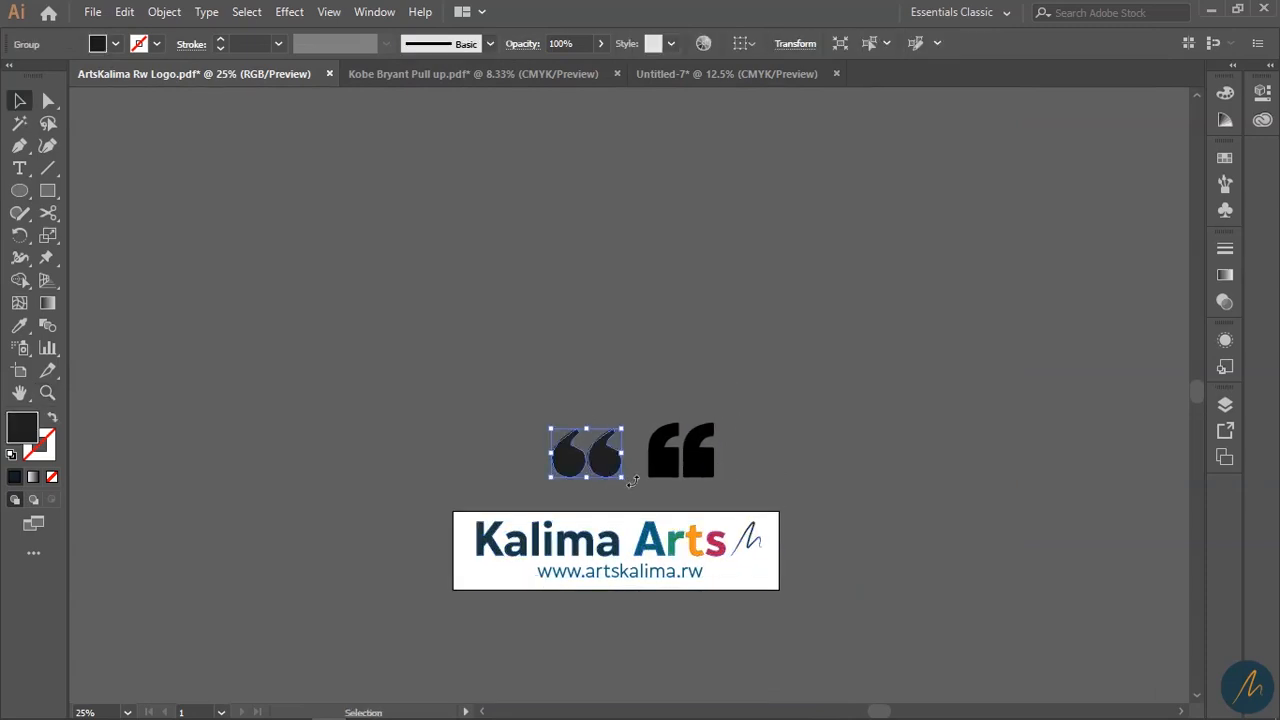
key("ctrl+c")
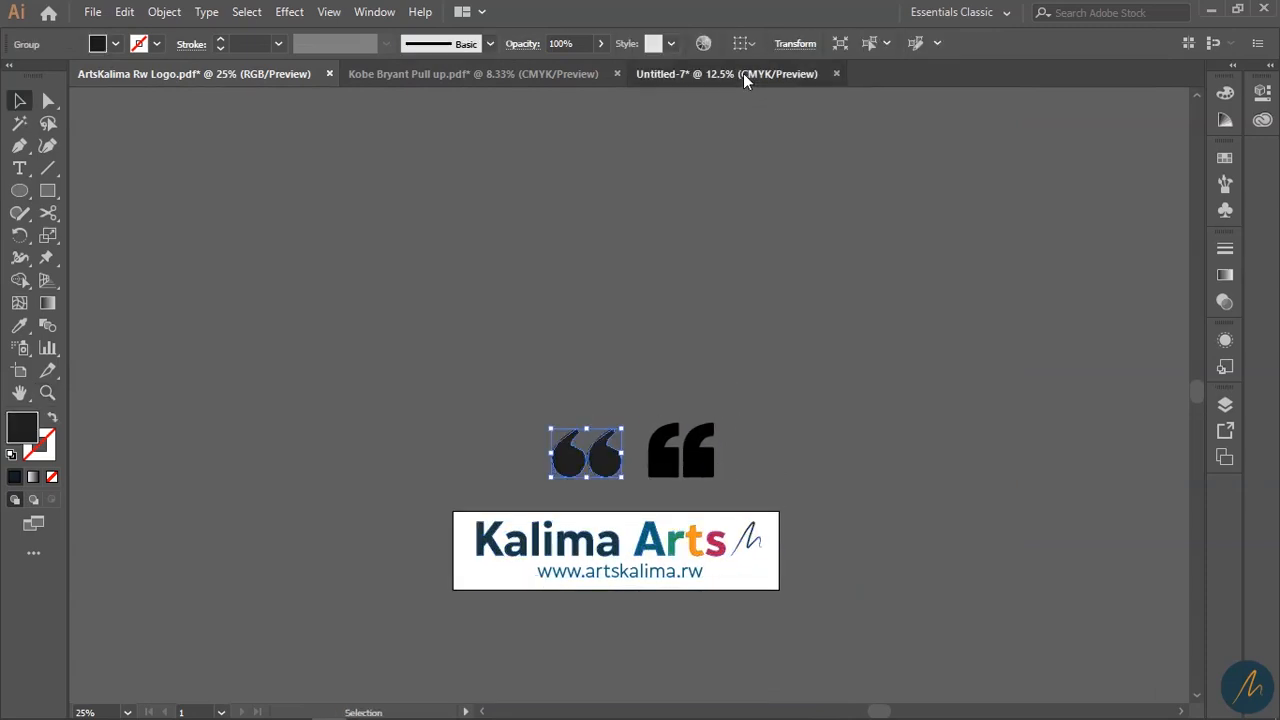
left_click(743, 74)
key("ctrl+v")
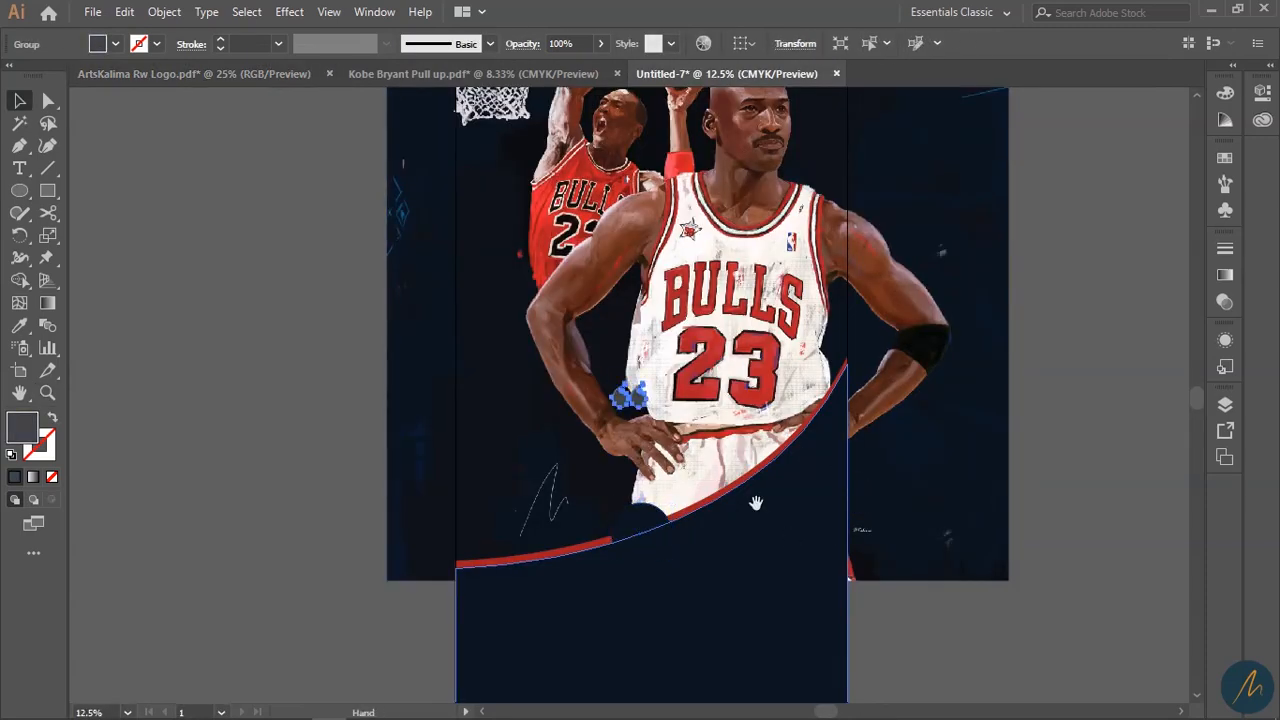
- Enlarge the quote marks, colour them white from the jersey, and move them into the circle
left_click_drag(755, 501, 821, 415)
left_click_drag(714, 318, 462, 558)
key("i")
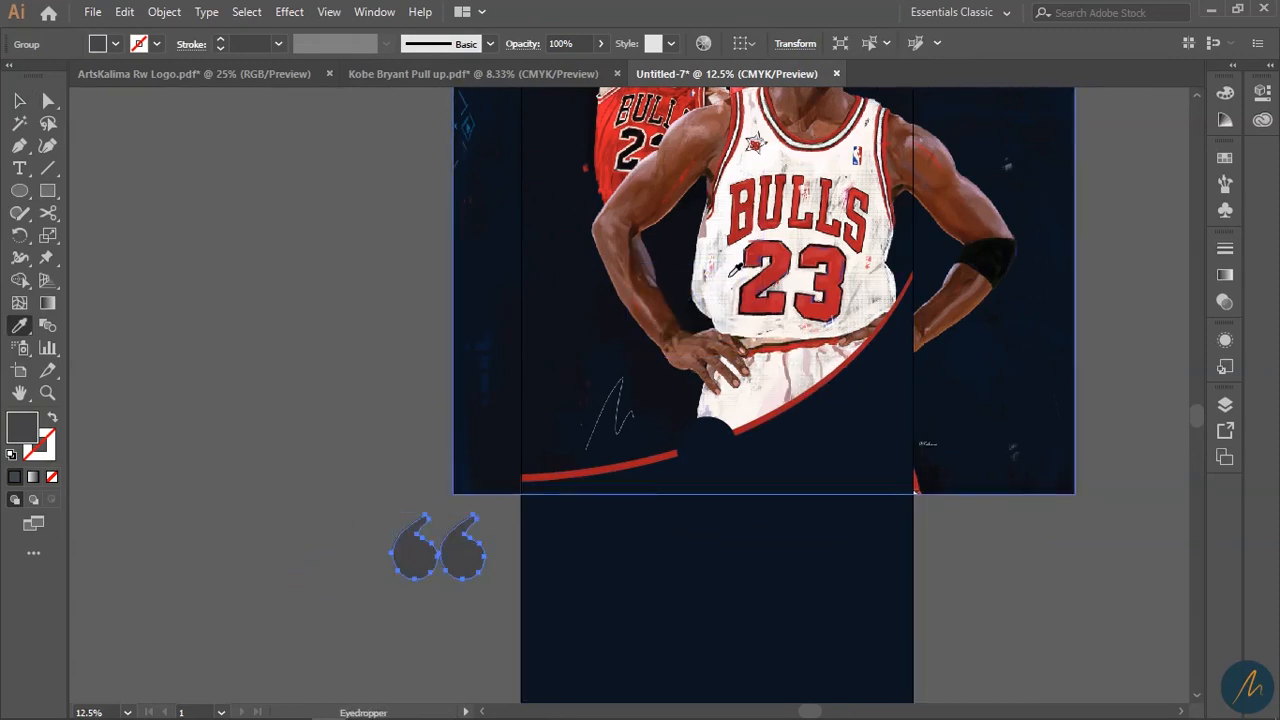
left_click(735, 278)
key("v")
left_click_drag(426, 538, 701, 446)
- Fill the circle behind the quote marks with the curve's red
key("z")
left_click(669, 420)
left_click(666, 418)
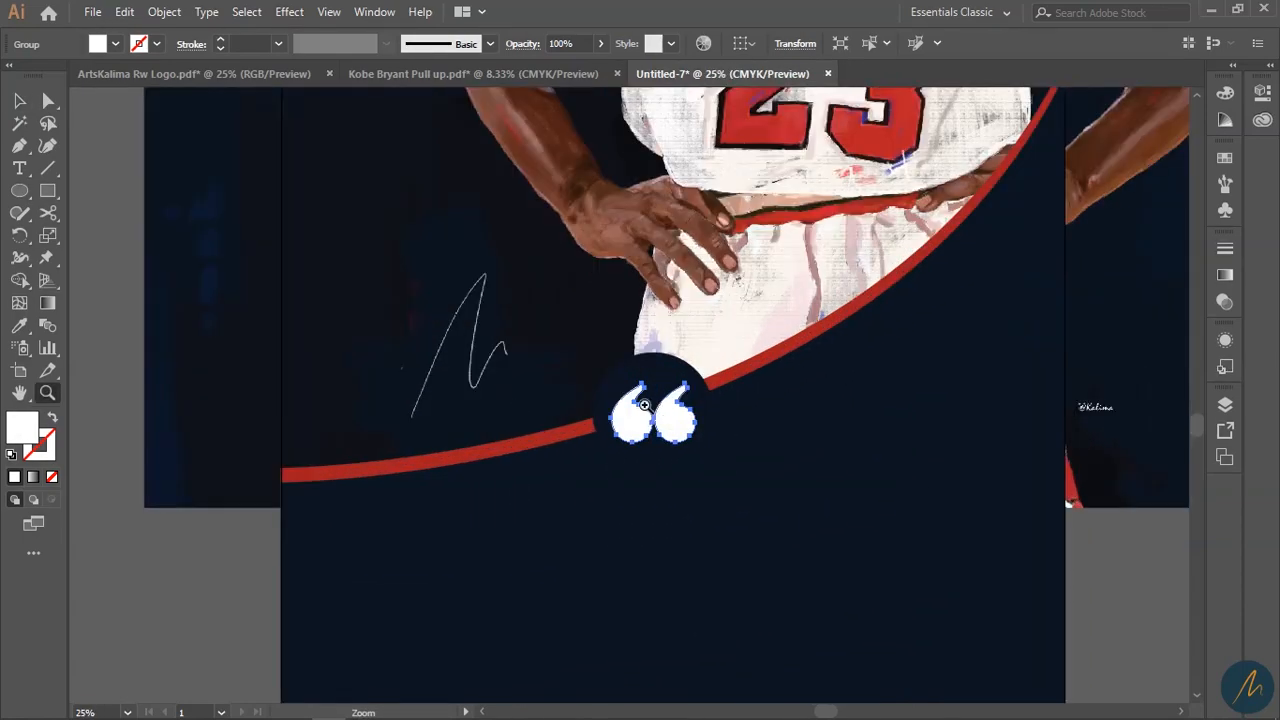
left_click(645, 404)
key("v")
left_click(655, 350)
key("i")
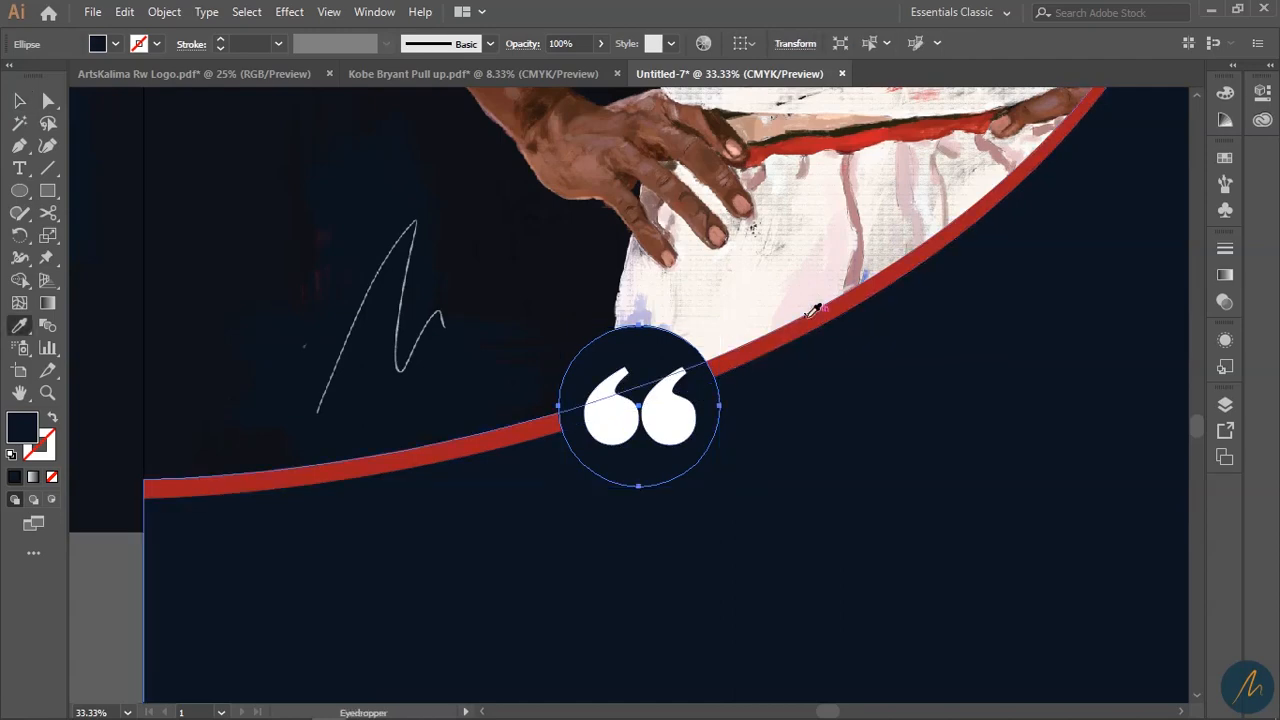
left_click(808, 318)
key("v")
- Duplicate the red circle and swap the copy to an outline-only stroke
key("z")
left_click(699, 368, "alt")
left_click(699, 368, "alt")
left_click(699, 368, "alt")
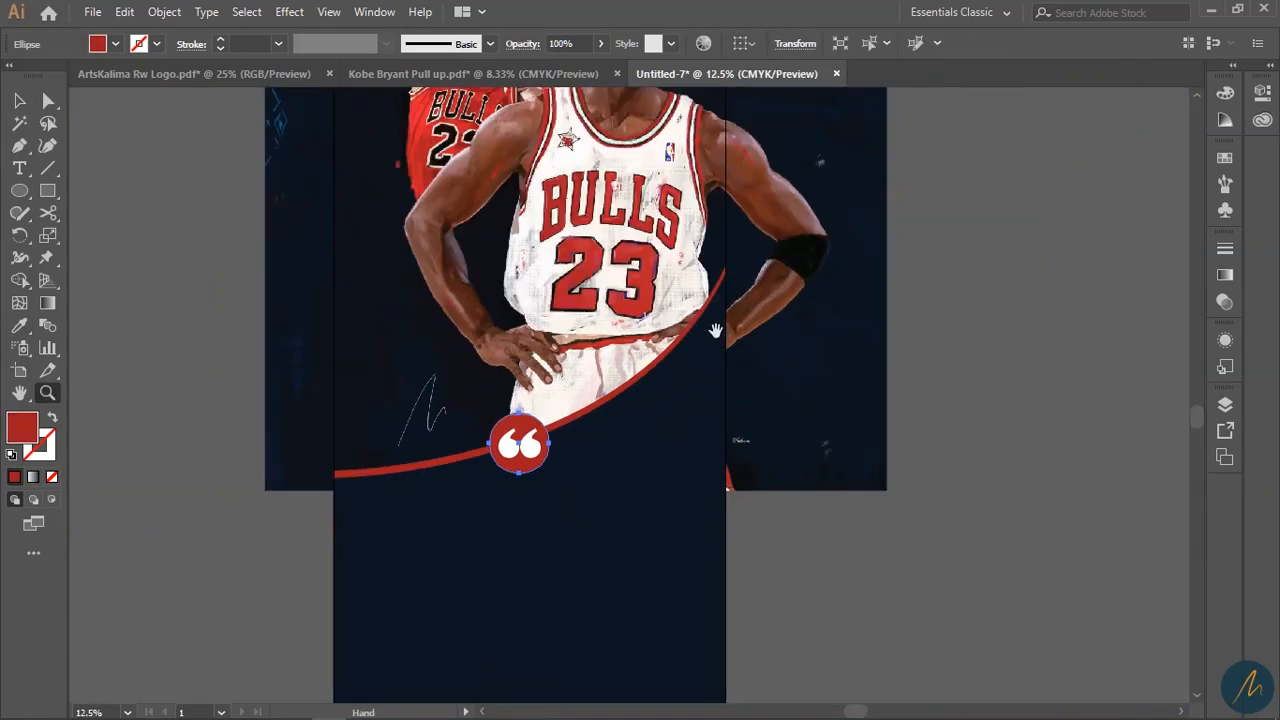
left_click_drag(670, 357, 716, 442)
left_click(626, 426)
left_click(626, 426)
left_click_drag(649, 487, 667, 448)
key("v")
mouse_move(565, 478)
left_mouse_down()
mouse_move(680, 485)
mouse_move(586, 487)
left_mouse_up()
key("shift+x")
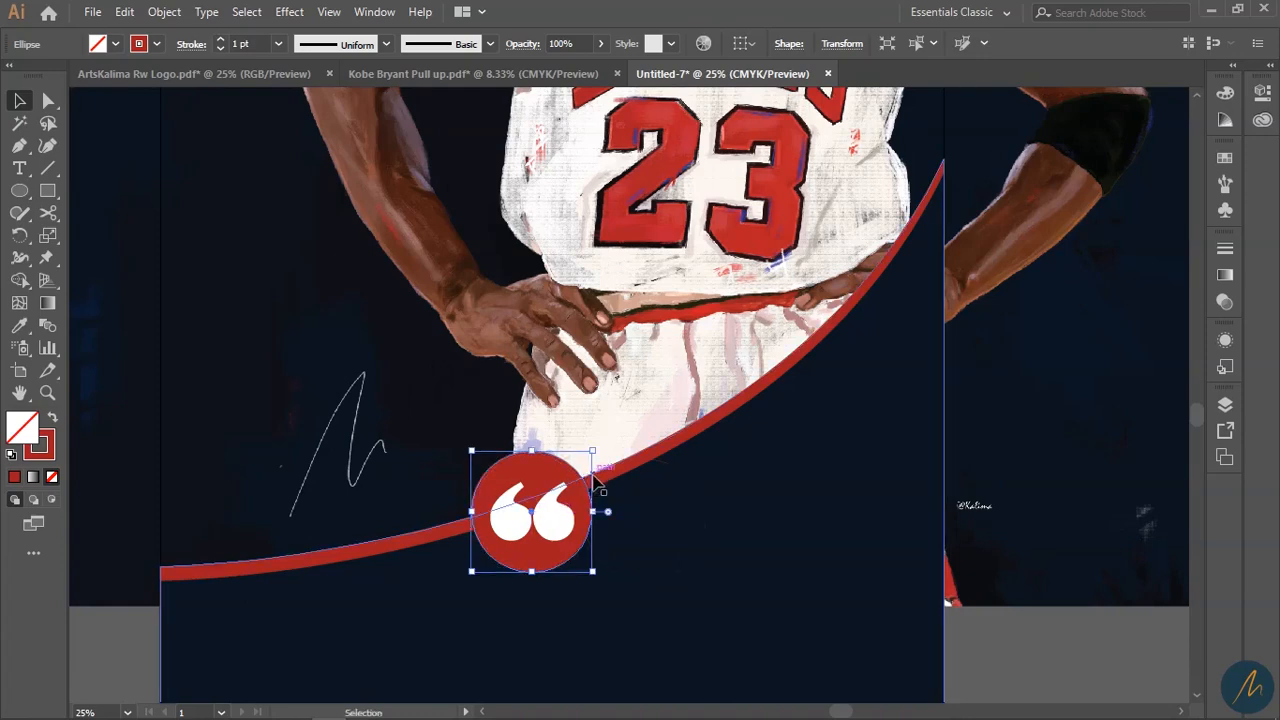
- Give the outline ring a rough charcoal brush stroke at 4 pt
key("i")
left_click(690, 399)
key("ctrl+z")
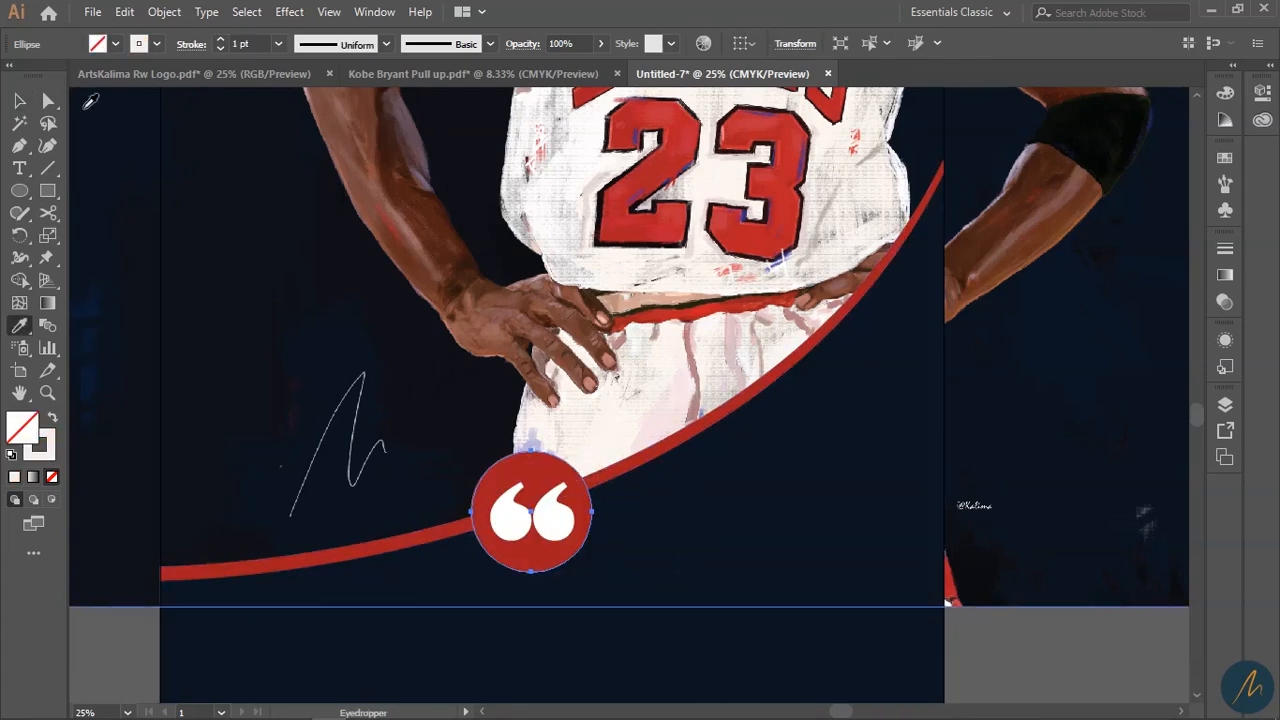
left_click(490, 44)
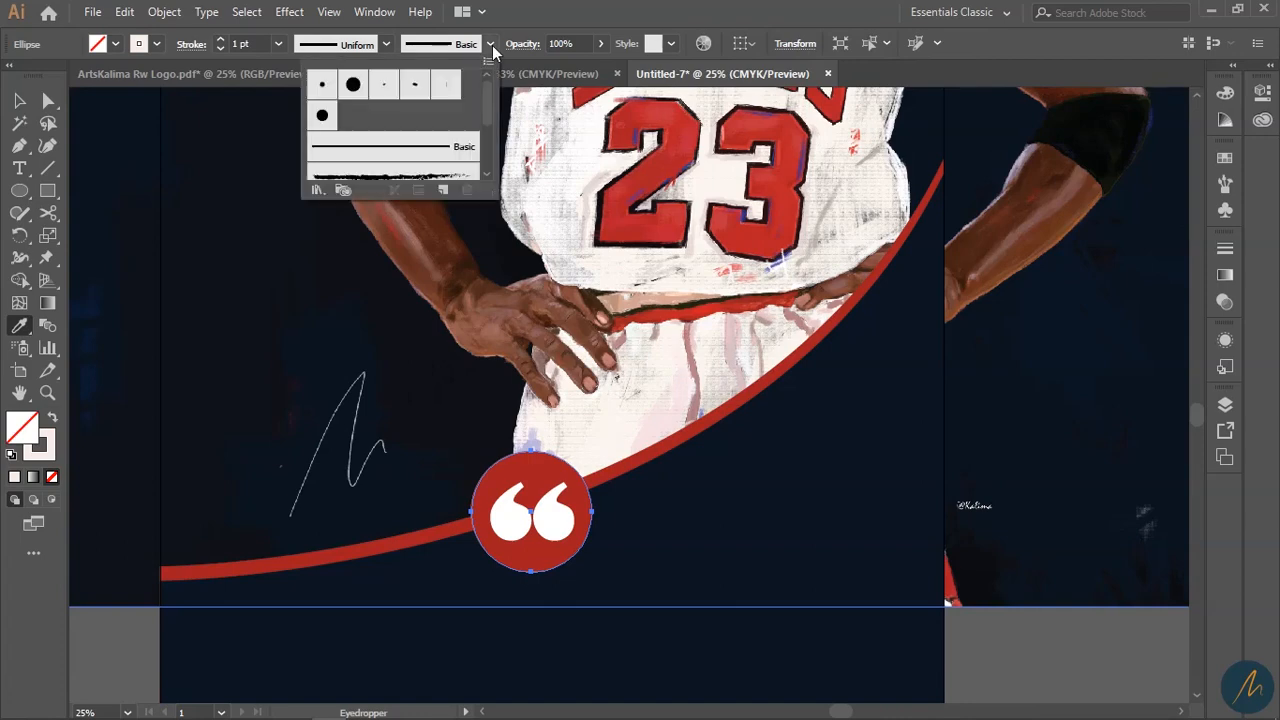
left_click(459, 178)
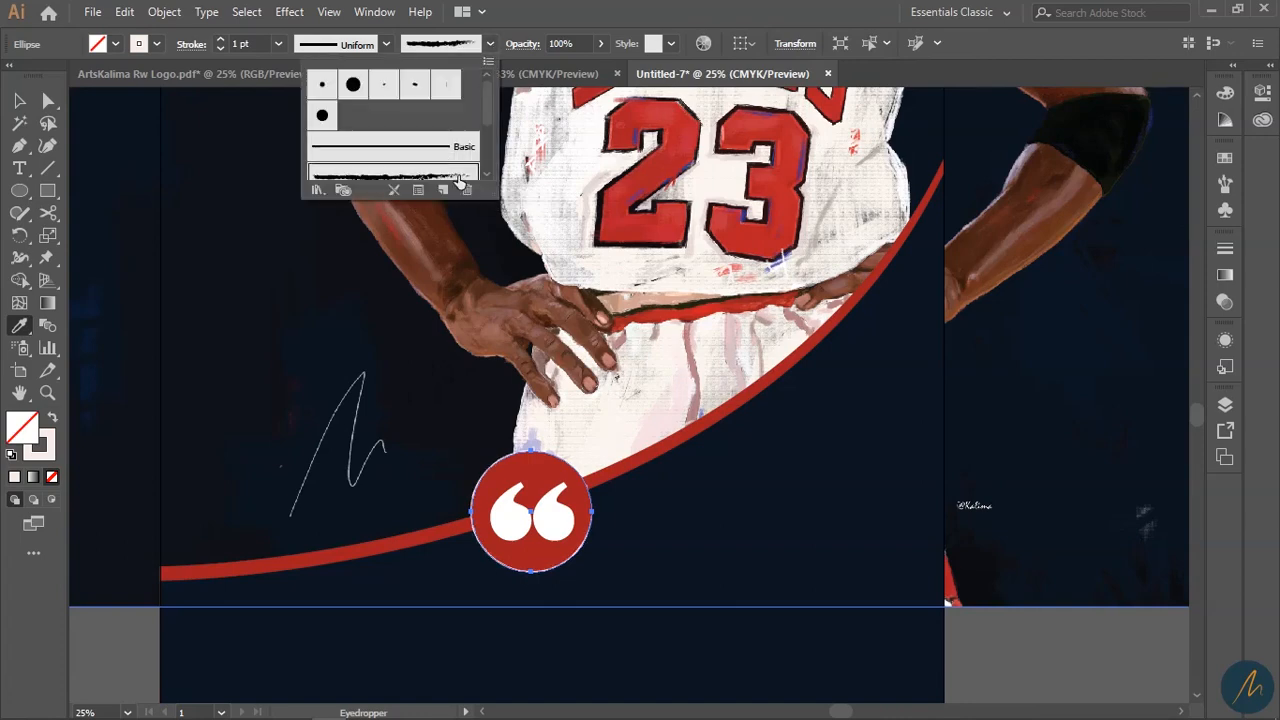
left_click(220, 40)
- Inspect the brushed badge border up close, then bring up Chrome
key("v")
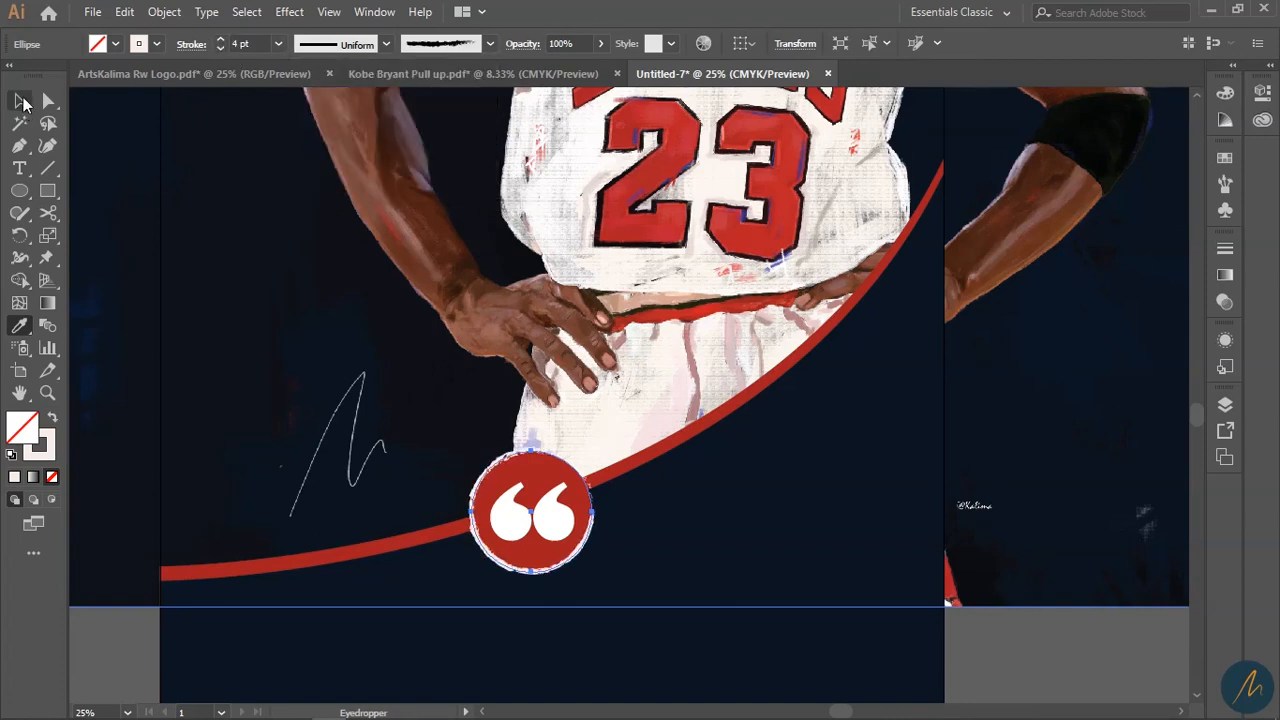
left_click(1100, 647)
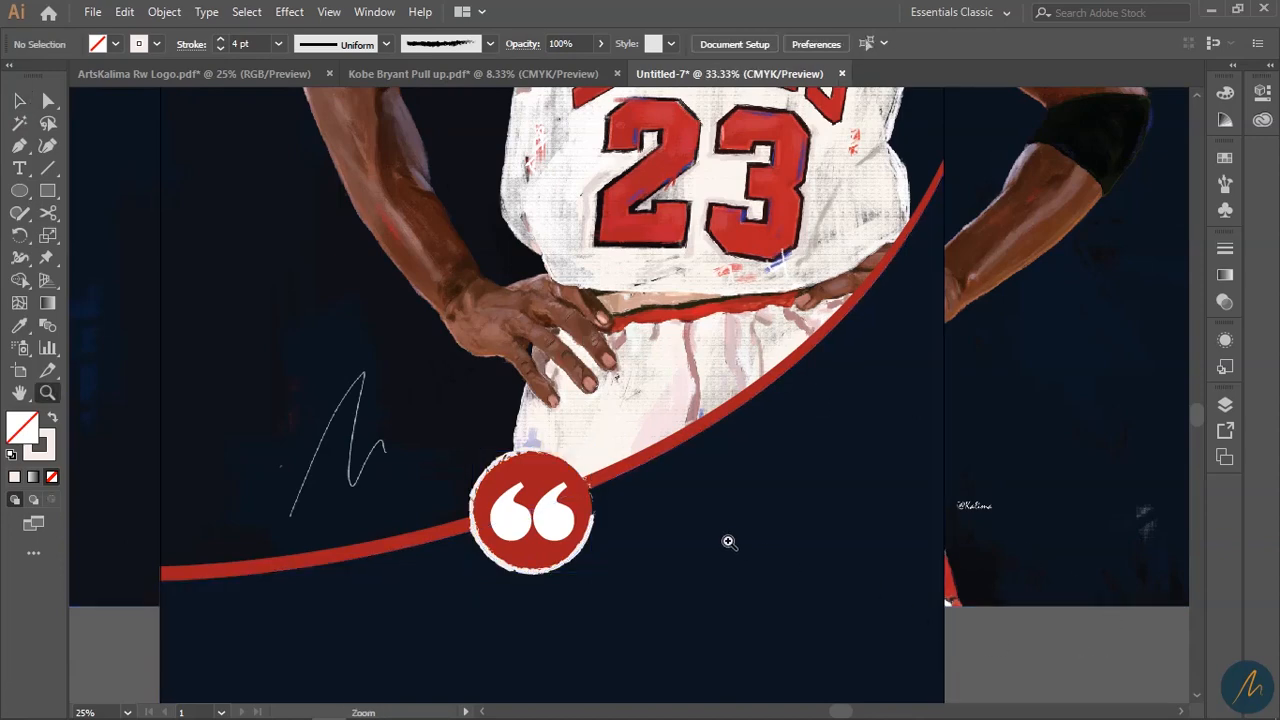
left_click(729, 541)
left_click(401, 335)
left_click(510, 404)
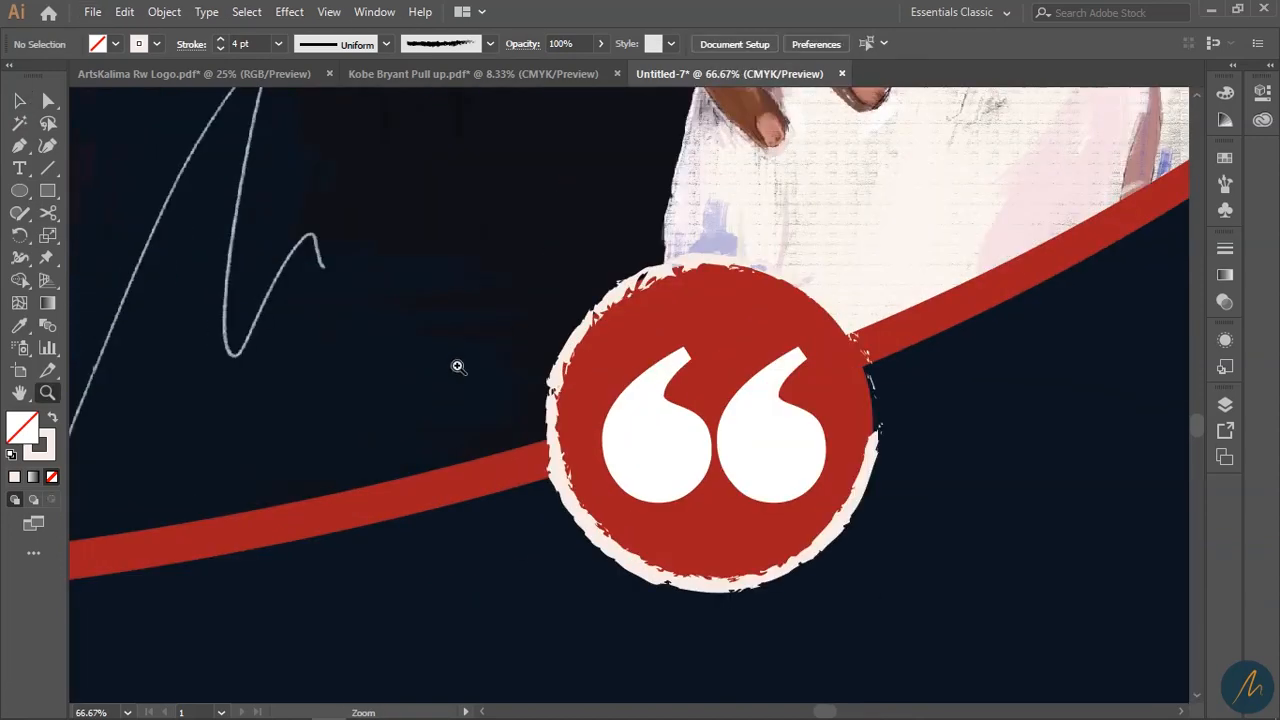
left_click(729, 511, "alt")
left_click(723, 517, "alt")
left_click(648, 423, "alt")
left_click(660, 443, "alt")
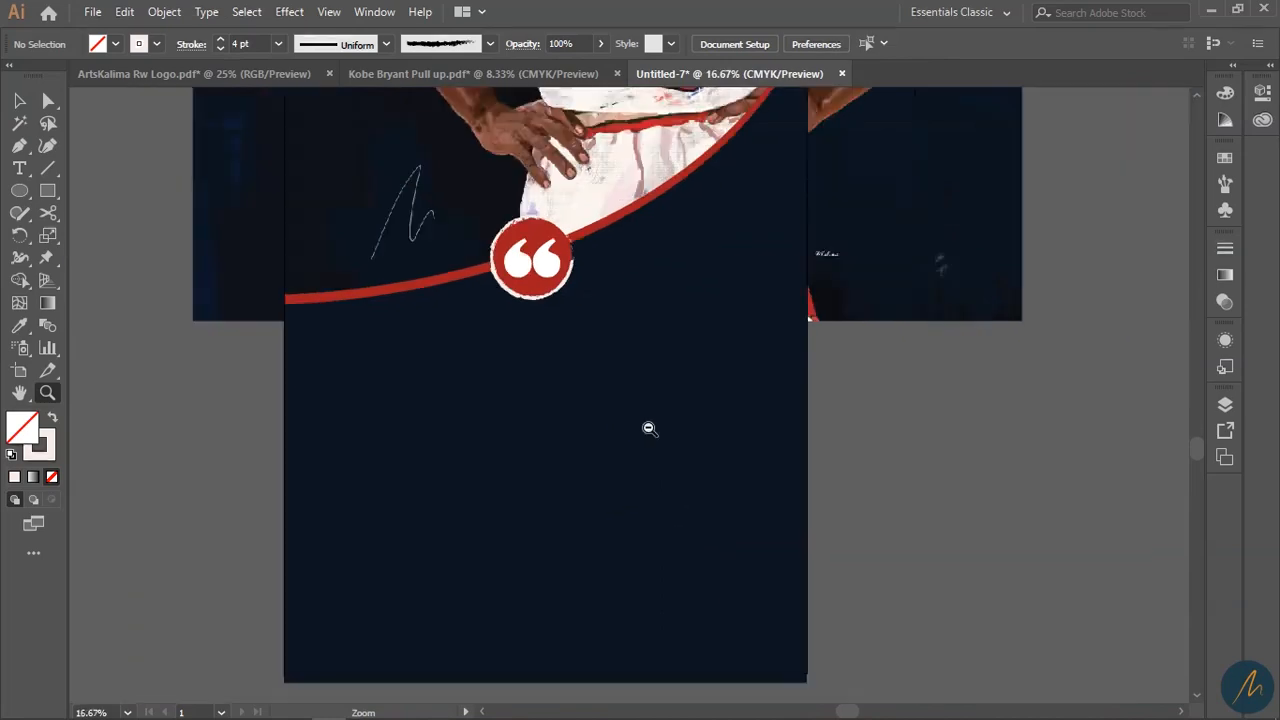
left_click(294, 711)
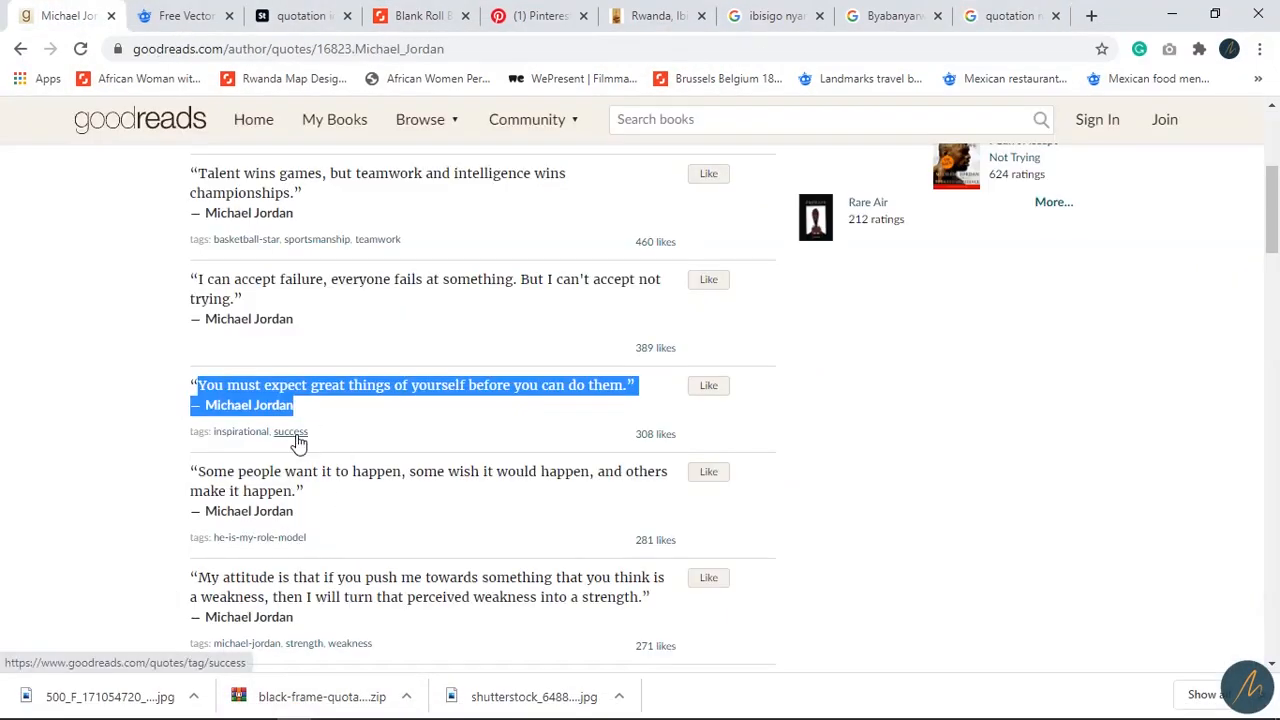
- Copy the quote 'You must expect great things of yourself before you can do them.' and return to Illustrator
right_click(264, 389)
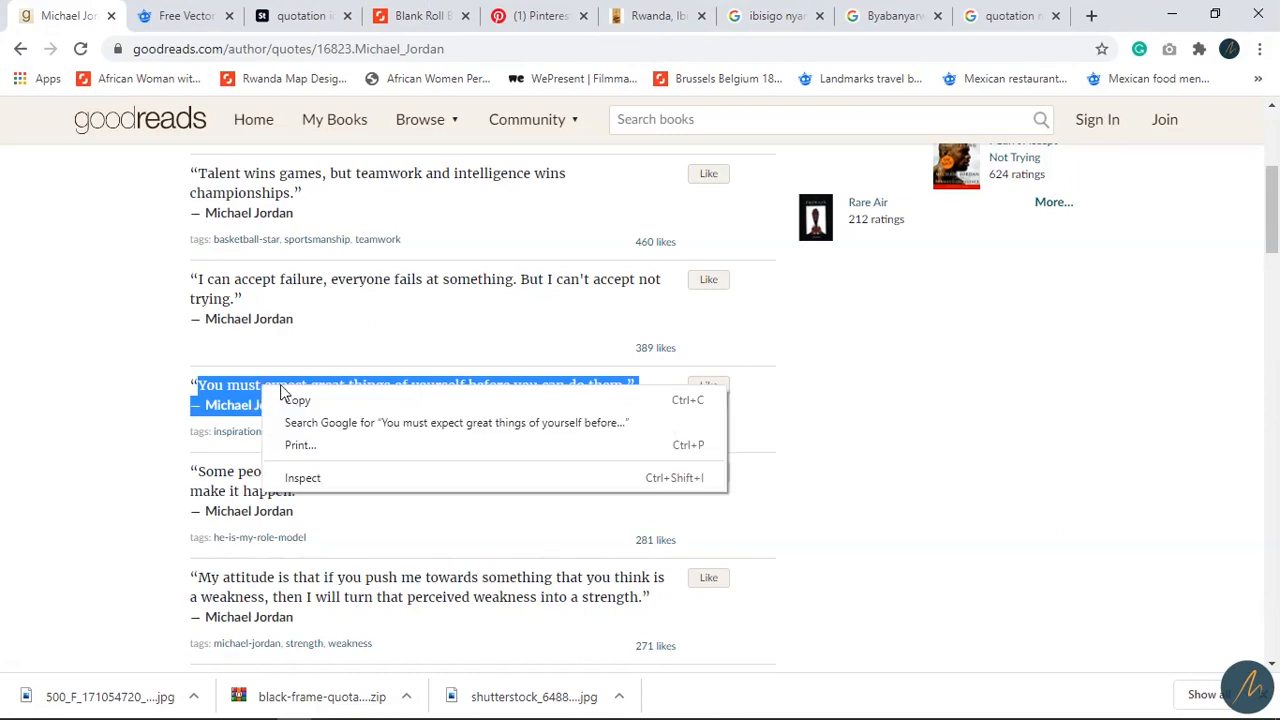
left_click(310, 403)
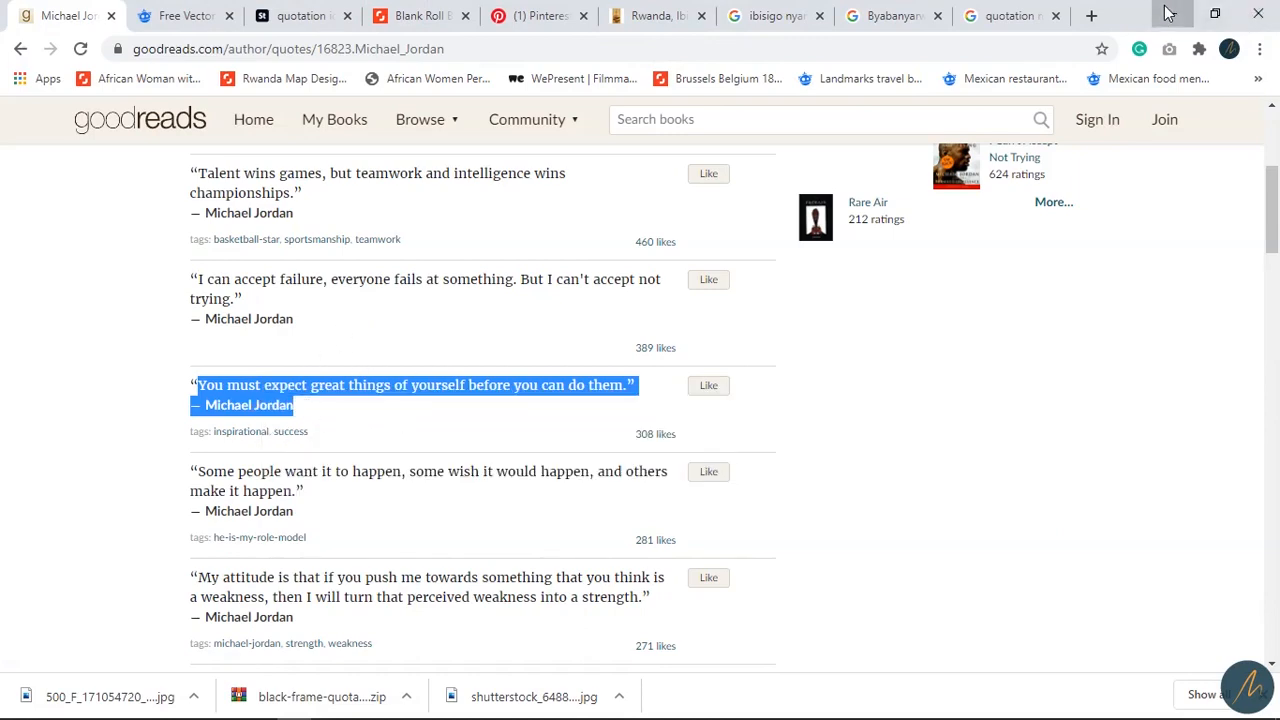
left_click(1260, 12)
left_click(295, 707)
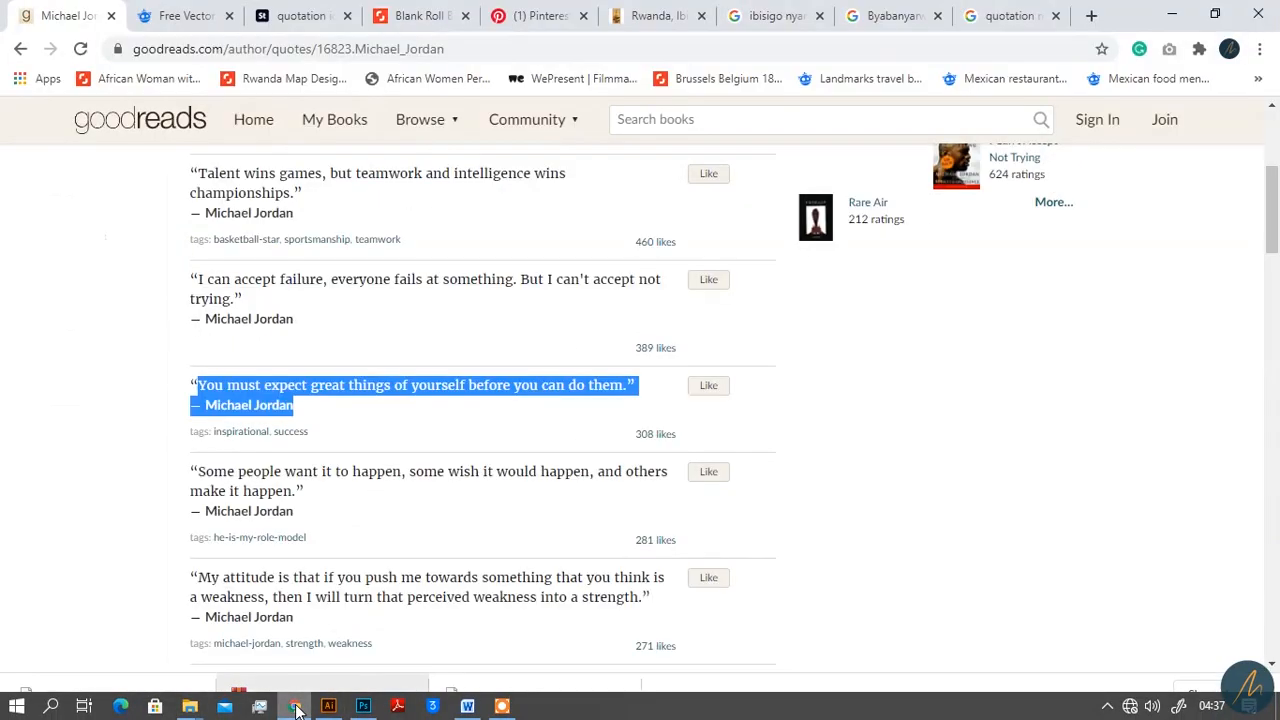
left_click(295, 707)
- Paste the quote into a text area below the badge, then delete that frame
left_click(332, 708)
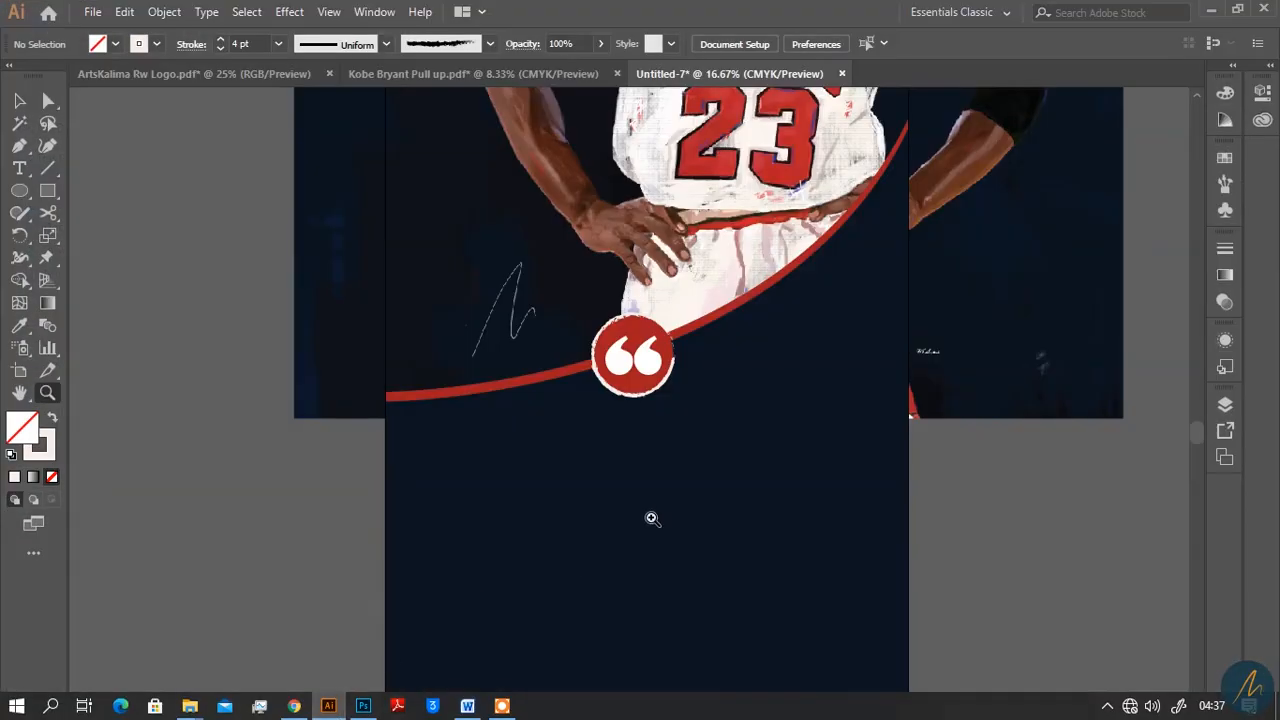
scroll(651, 518, "down", 3)
key("t")
left_click_drag(448, 270, 857, 478)
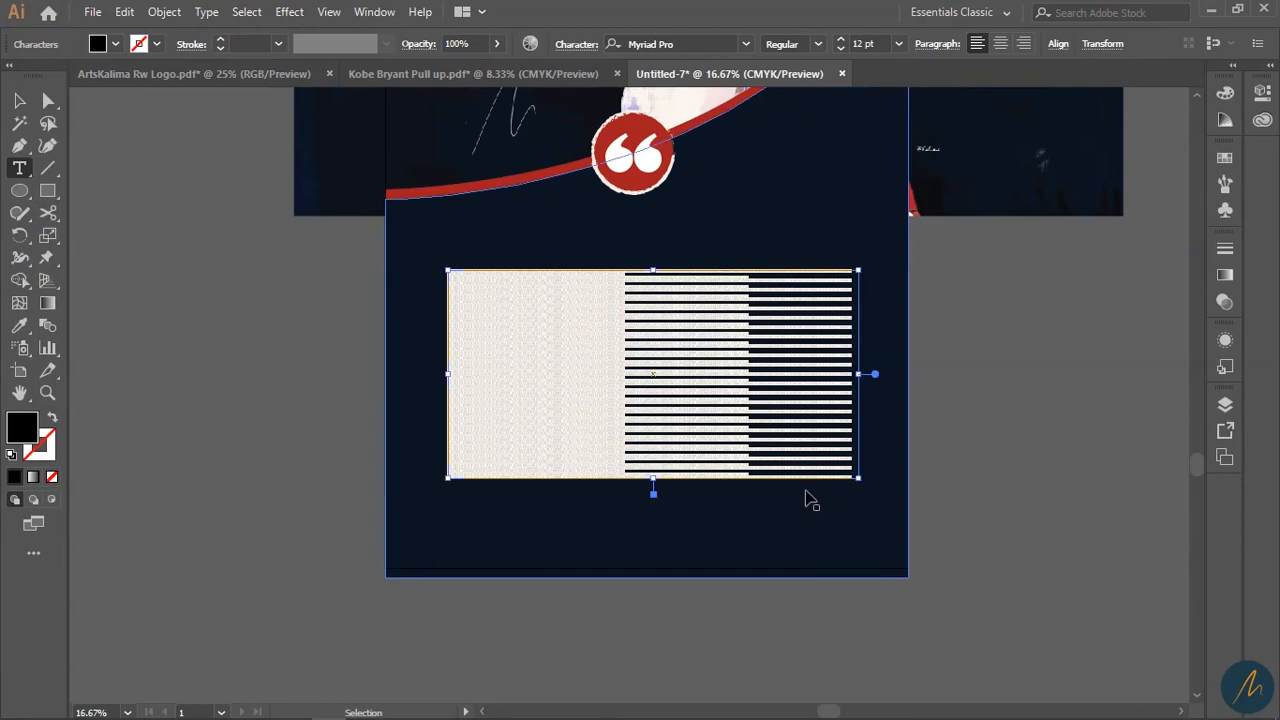
key("BackSpace")
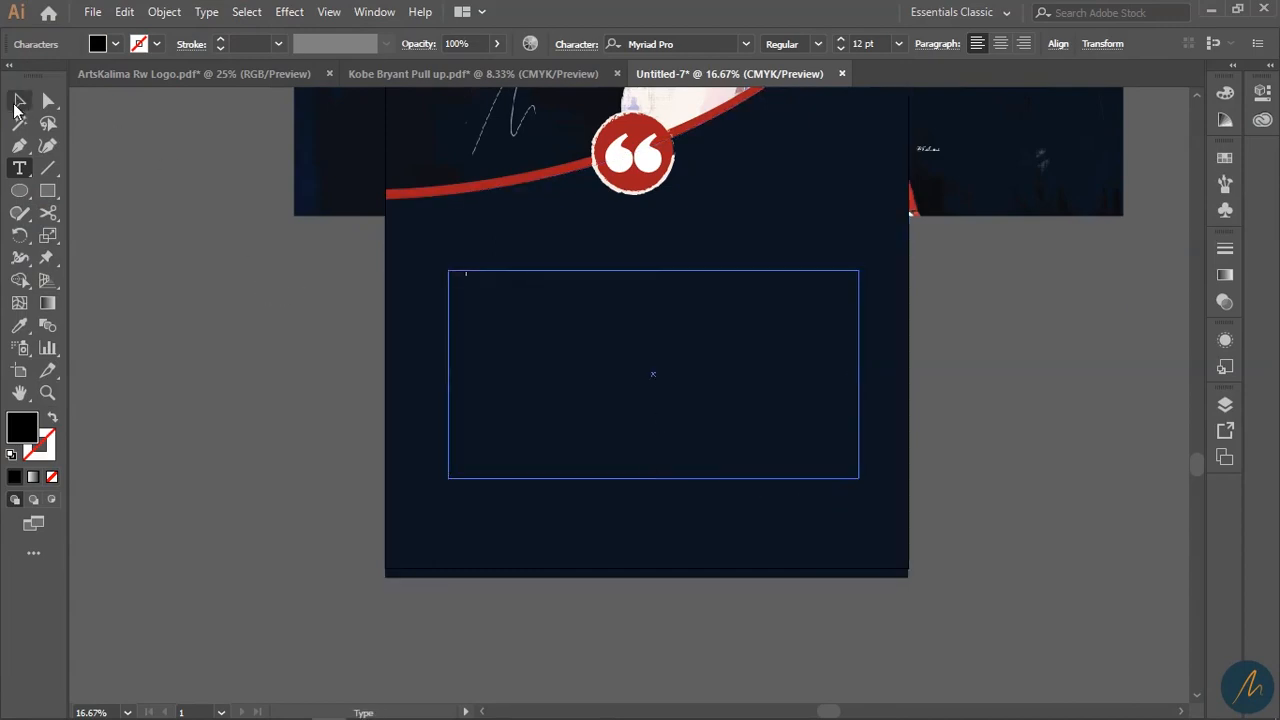
key("ctrl+v")
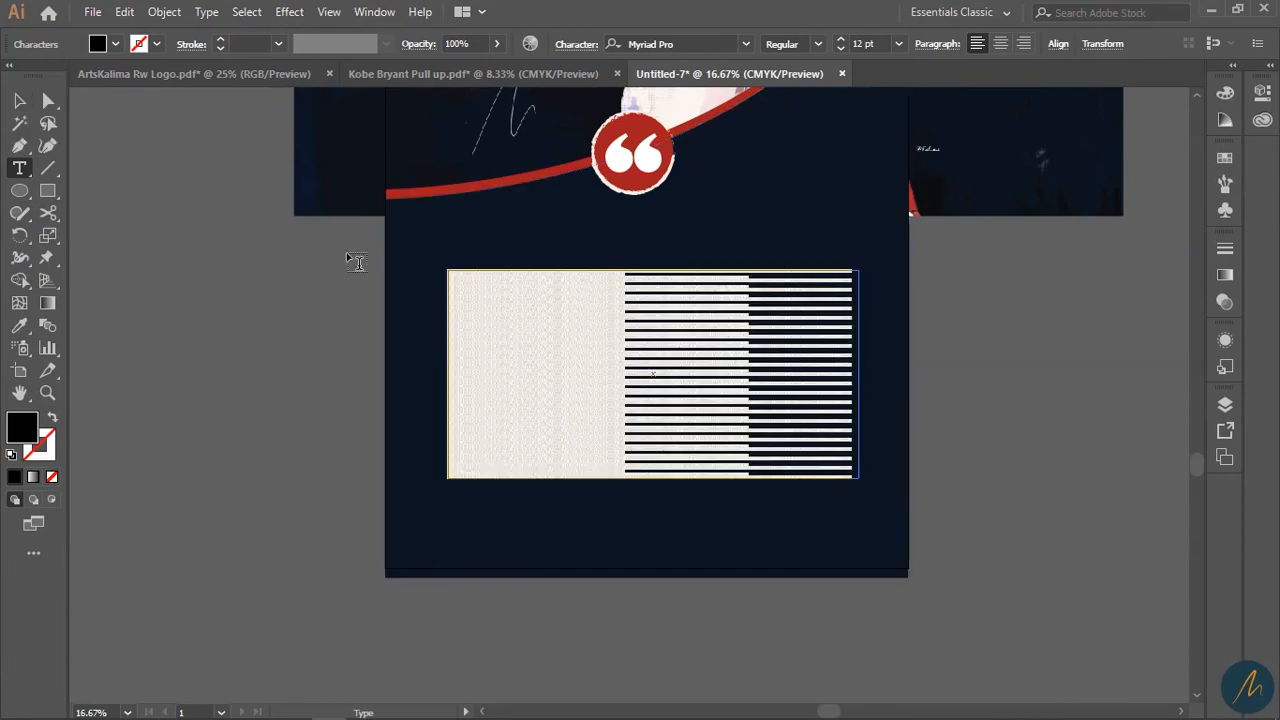
left_click(20, 105)
key("Delete")
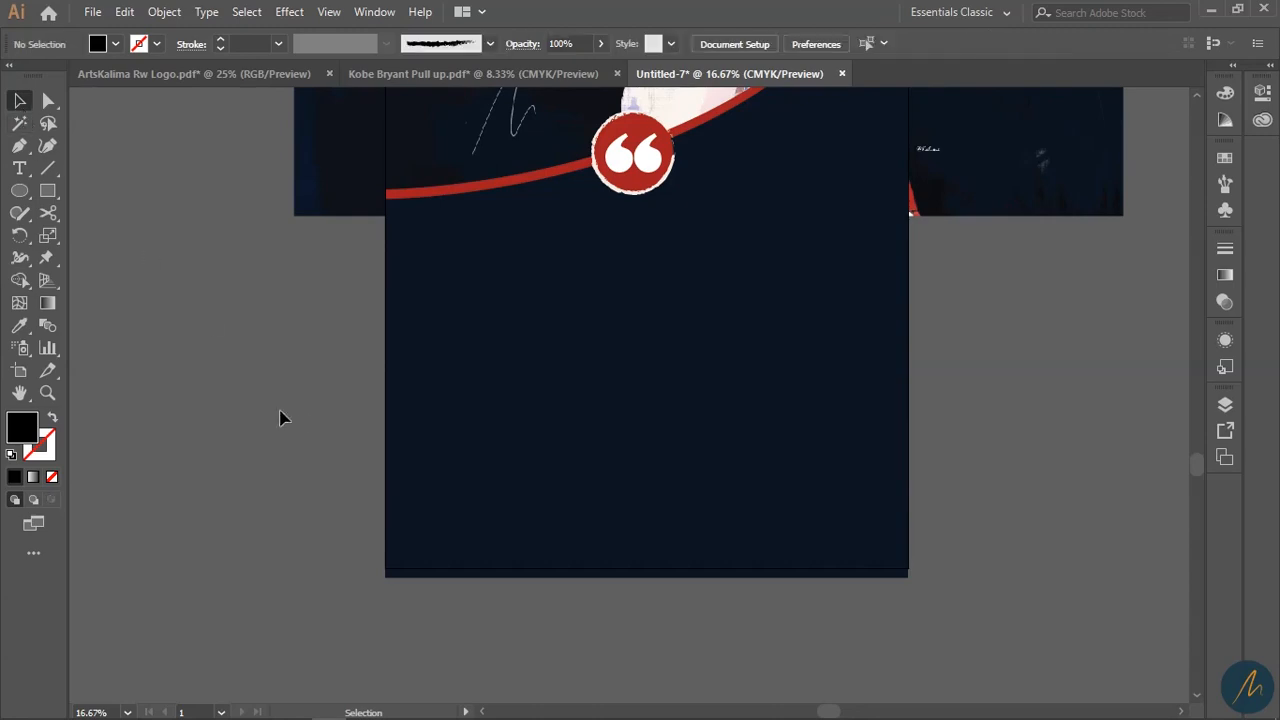
- Create a new 72 pt quote text frame left of the poster and shift it right
left_click_drag(281, 418, 731, 450)
left_click_drag(605, 460, 622, 475)
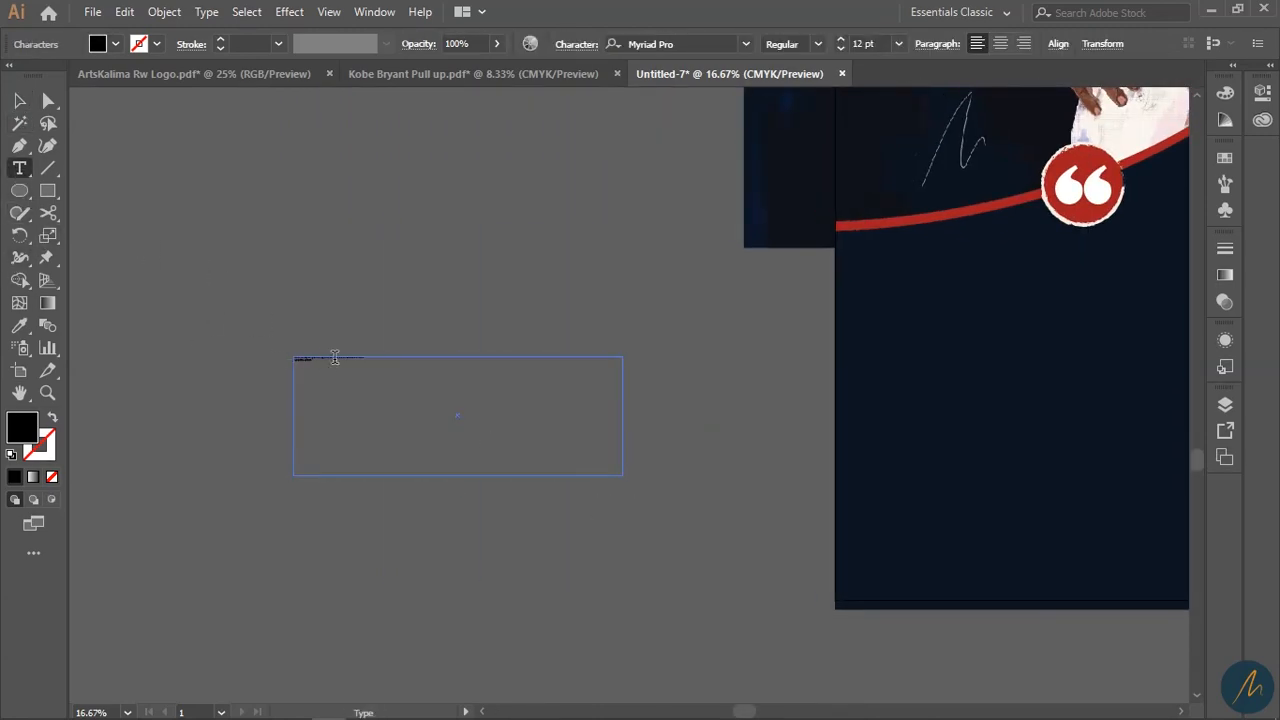
left_click(899, 44)
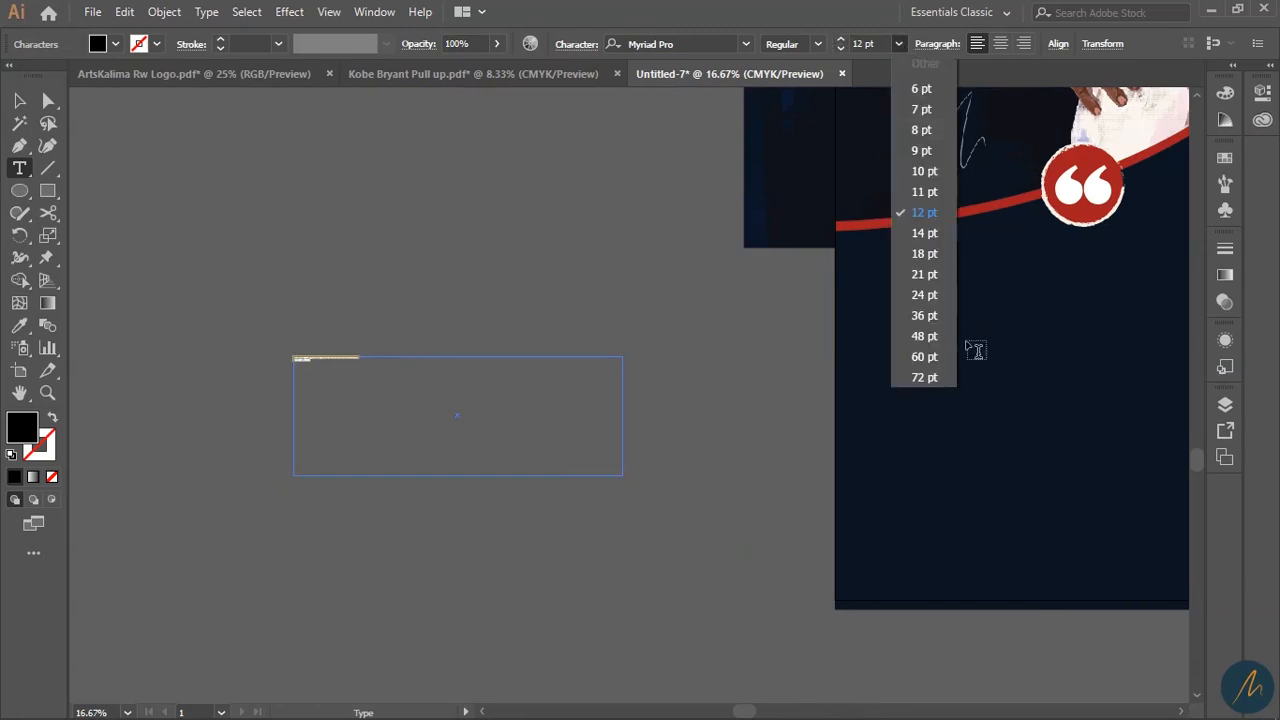
left_click(917, 388)
left_click(18, 101)
left_click_drag(375, 382, 557, 394)
- Zoom in on the quote and set its font to Hartwell Black
key("z")
left_click(583, 453)
left_click(583, 453)
key("v")
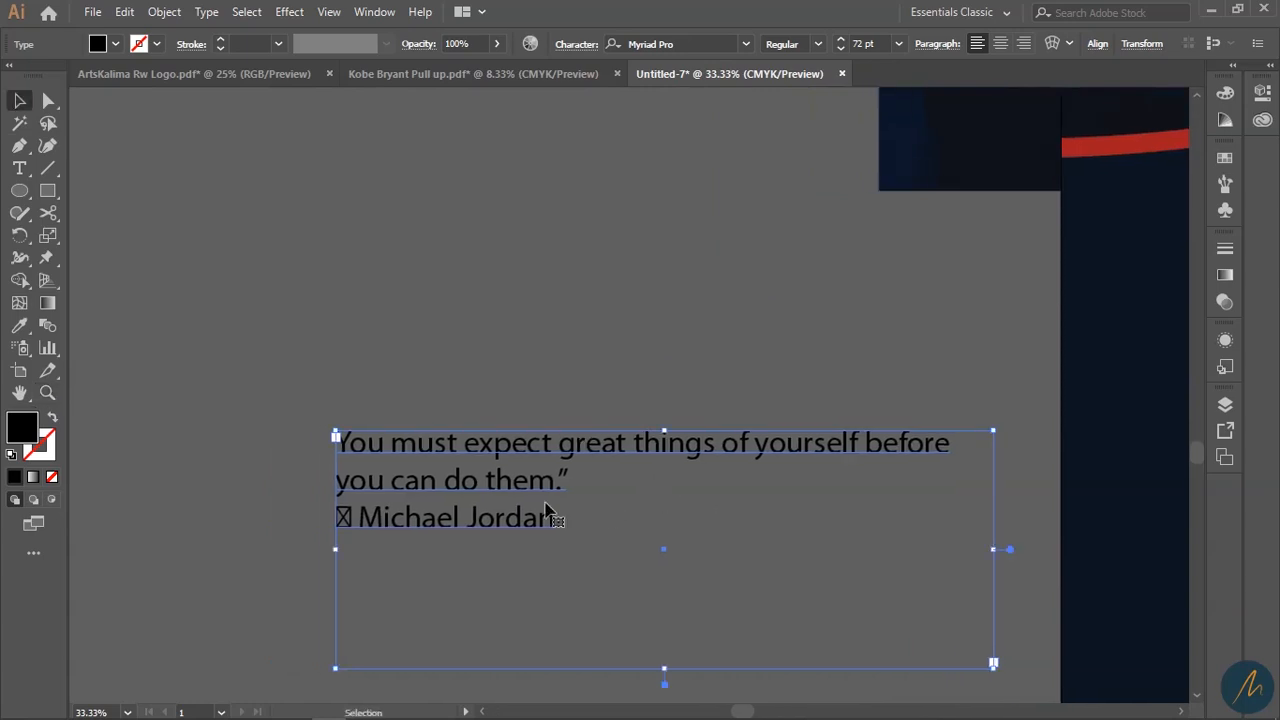
left_click(699, 40)
type("hart")
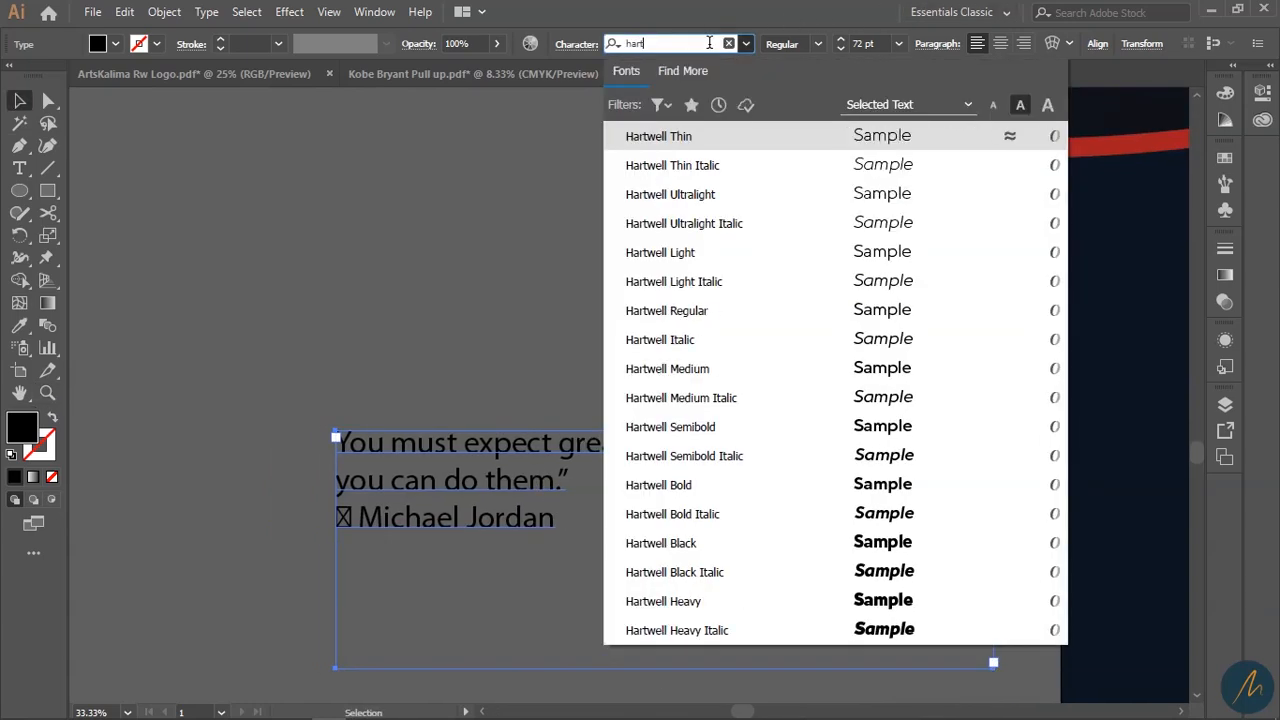
left_click(903, 549)
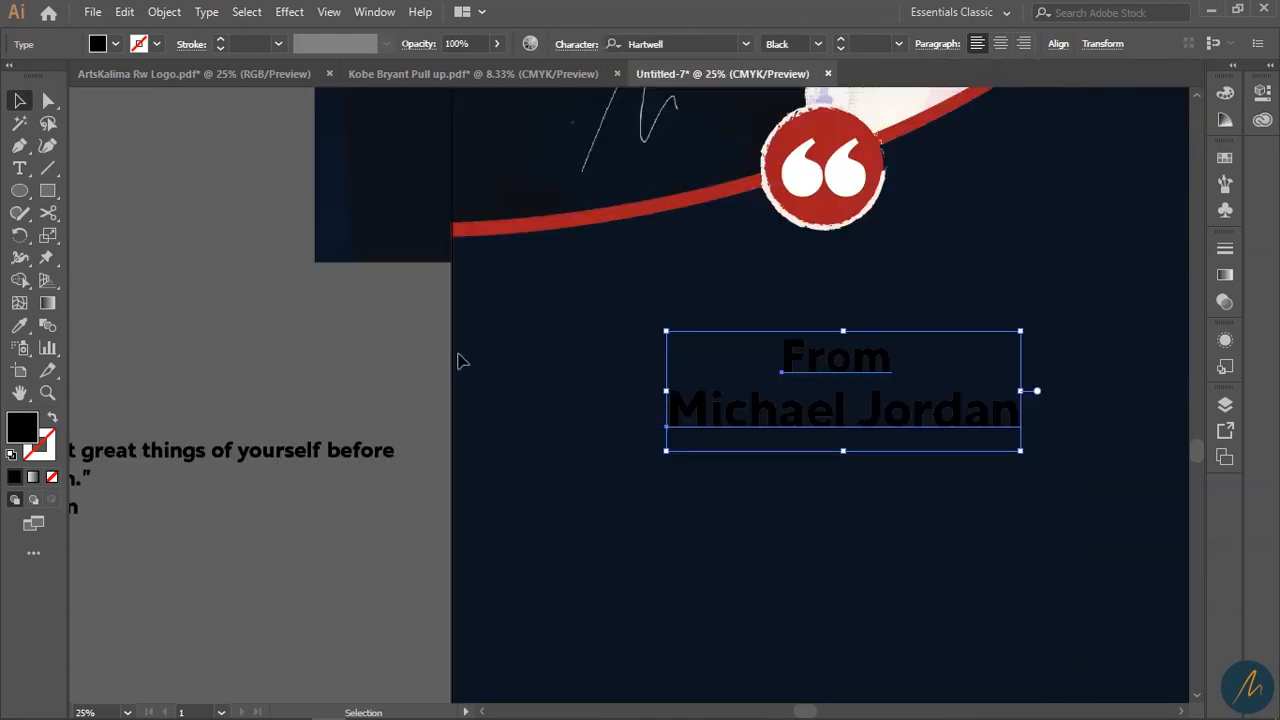
- Make the heading white by sampling the quote mark's colour with the Eyedropper
key("i")
left_click(851, 160)
key("v")
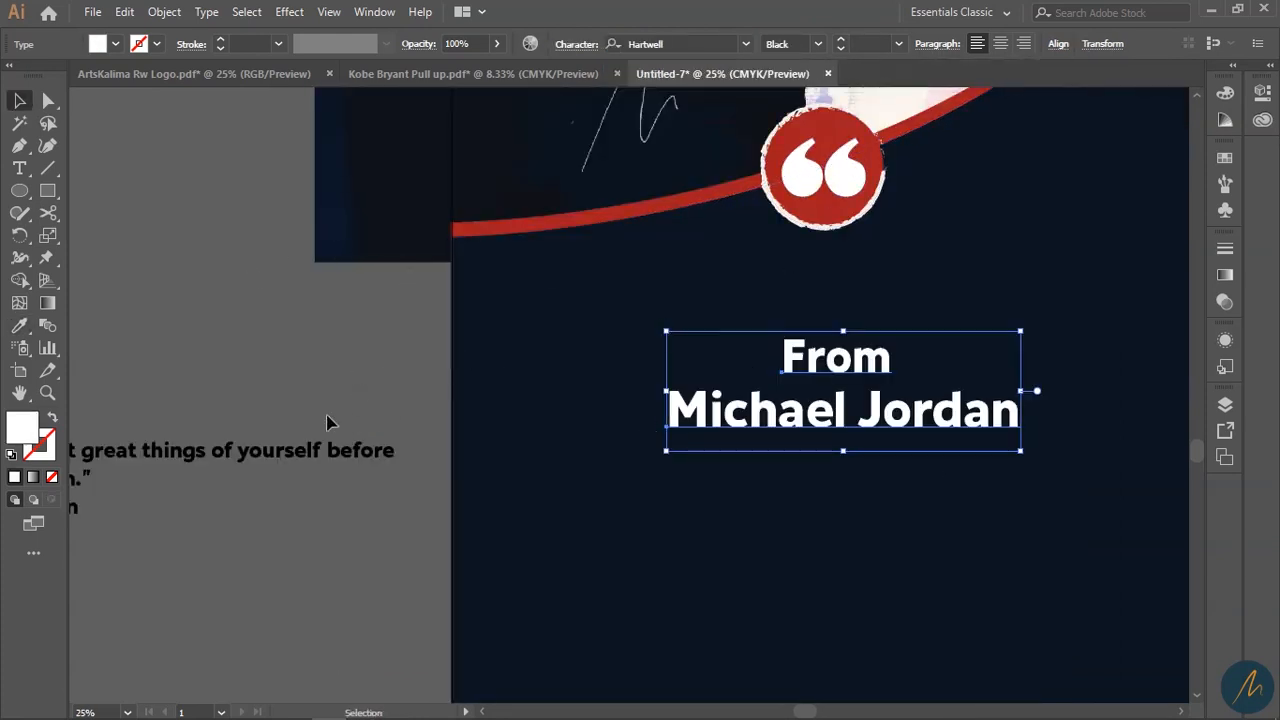
left_click(267, 400)
- Change the word 'From' to Regular weight, after briefly trying Medium
left_click(835, 358)
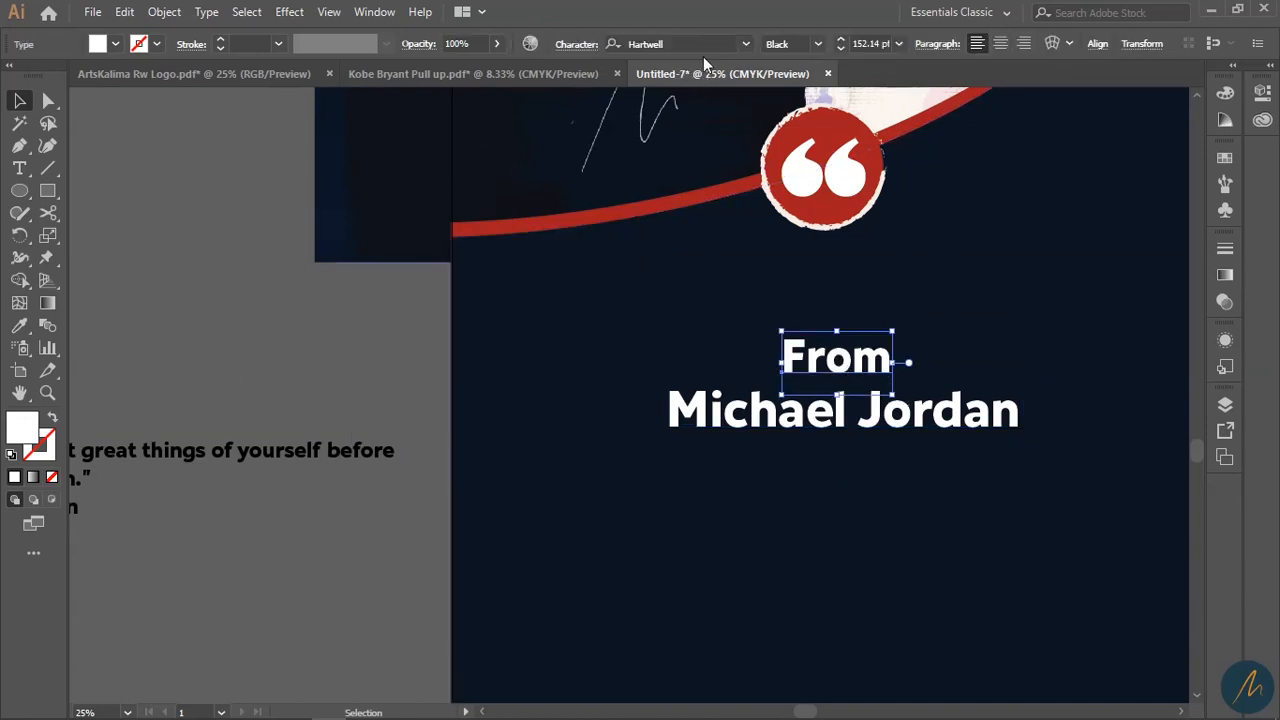
left_click(816, 44)
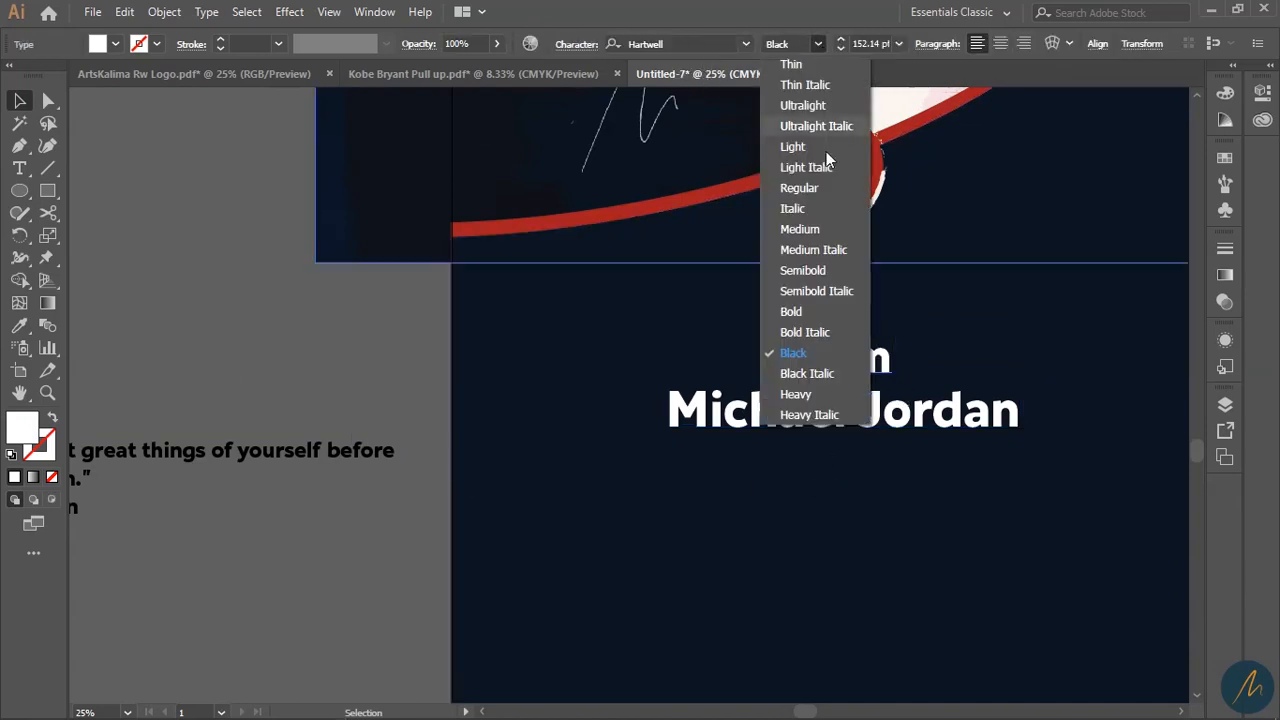
left_click(808, 229)
left_click(816, 44)
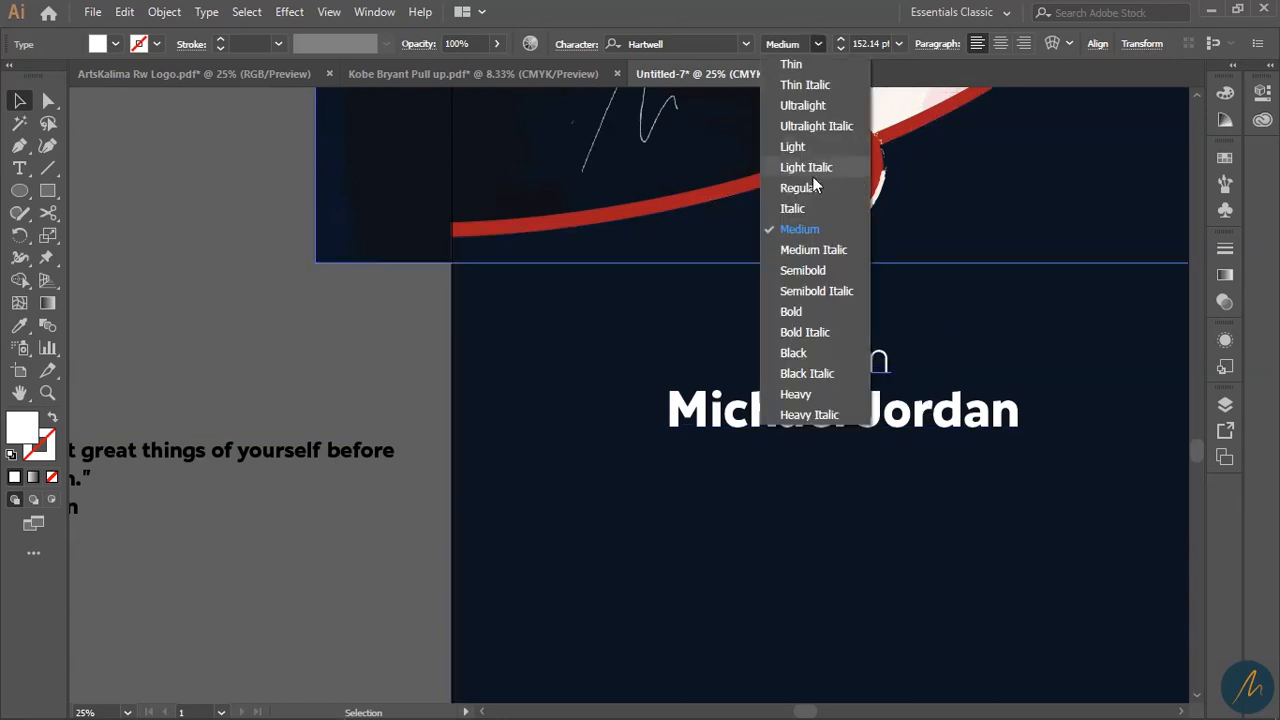
left_click(826, 188)
double_click(888, 428)
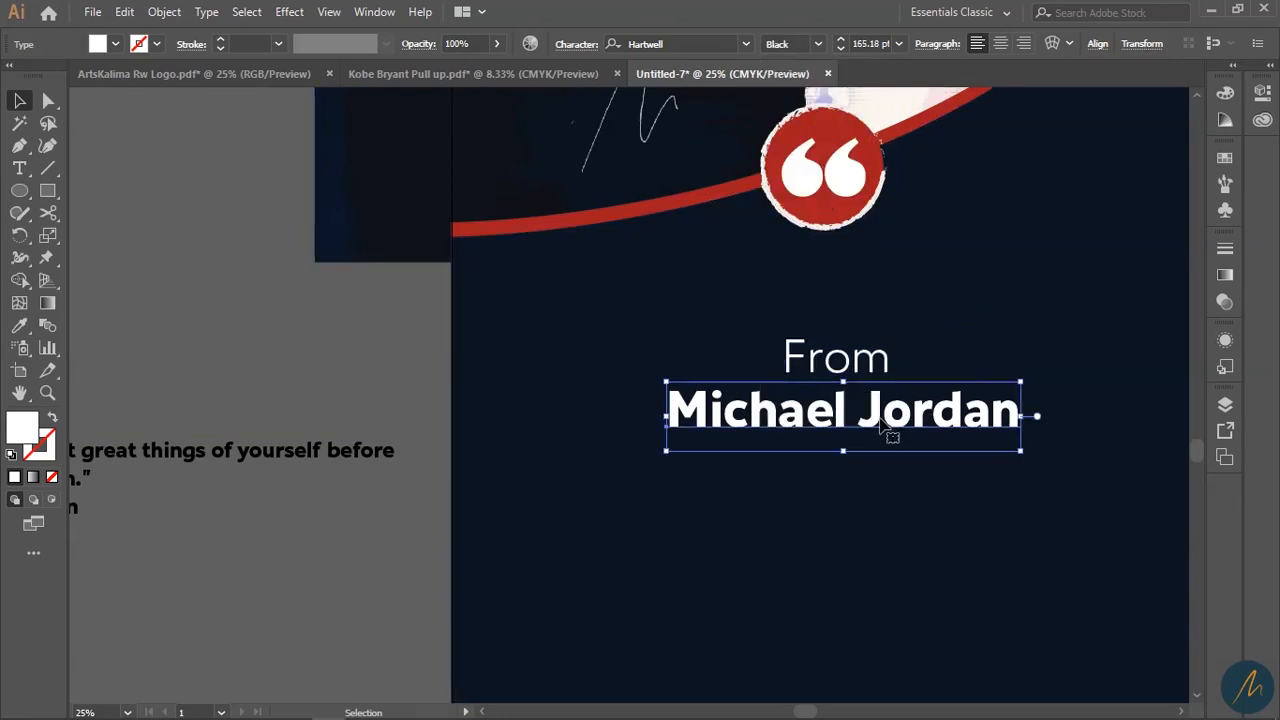
key("ctrl+a")
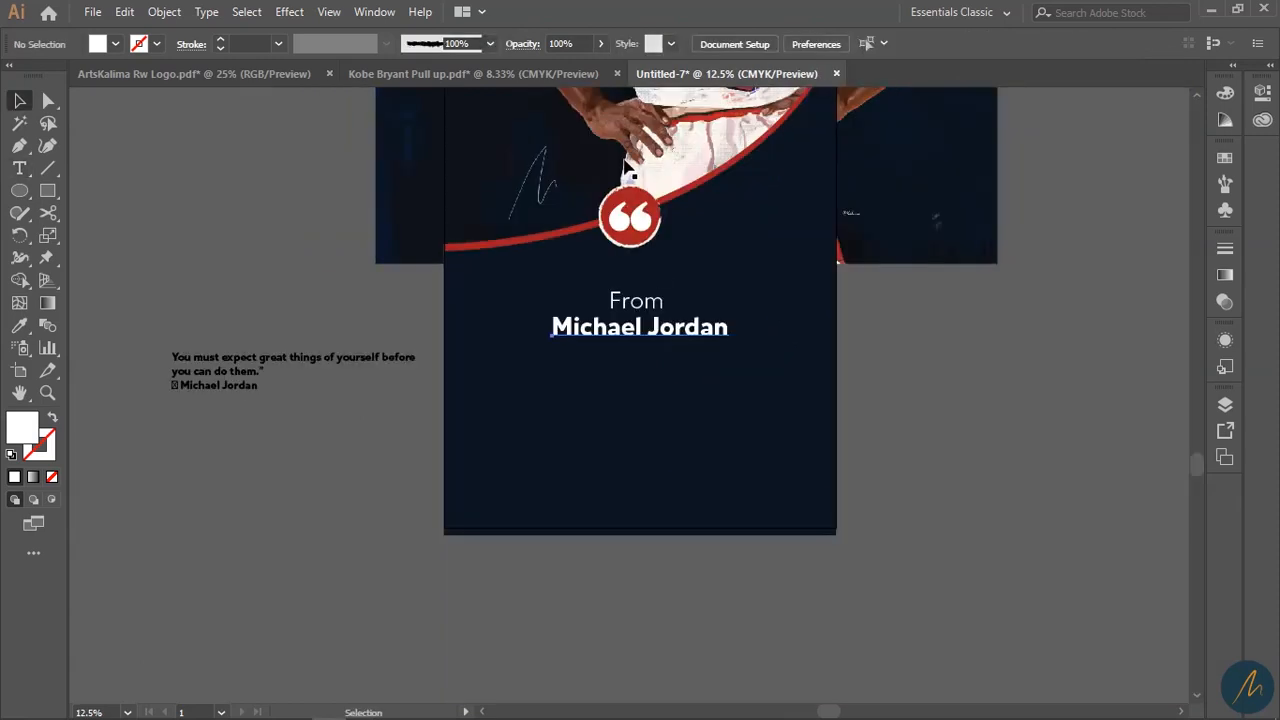
- Set 'Michael Jordan' in ChunkFive Roman
left_click(630, 380)
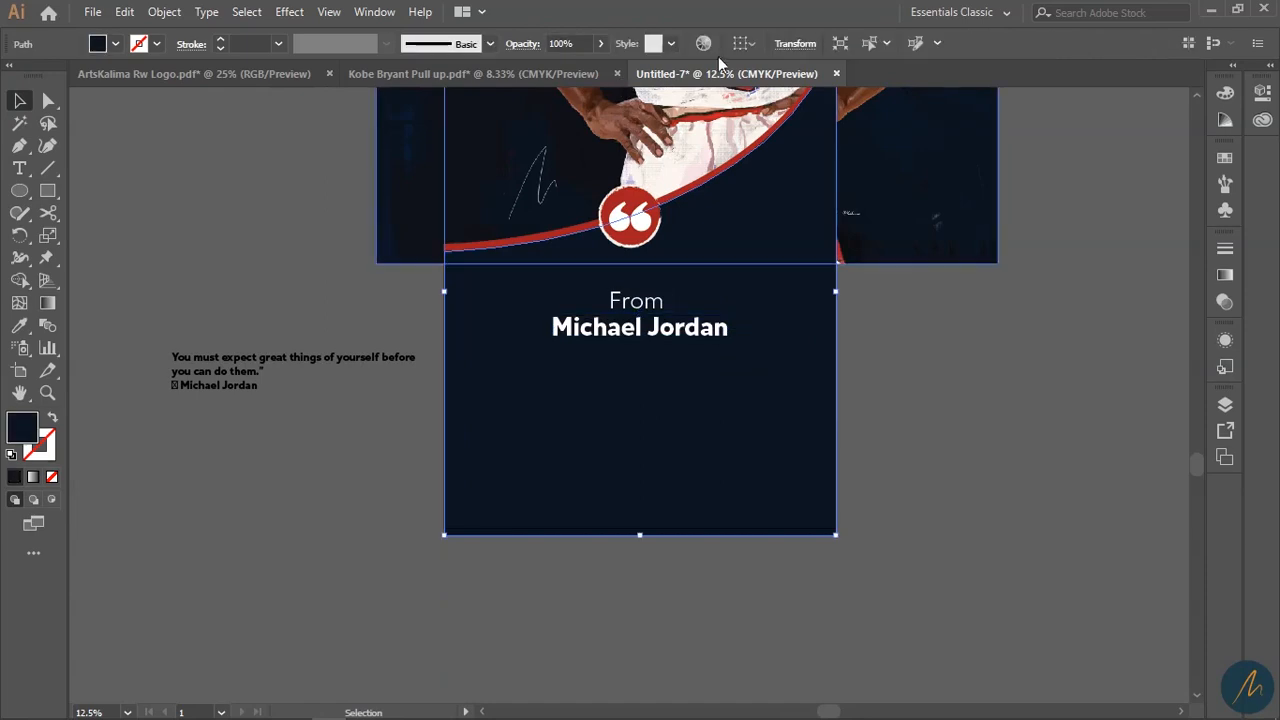
left_click(705, 340)
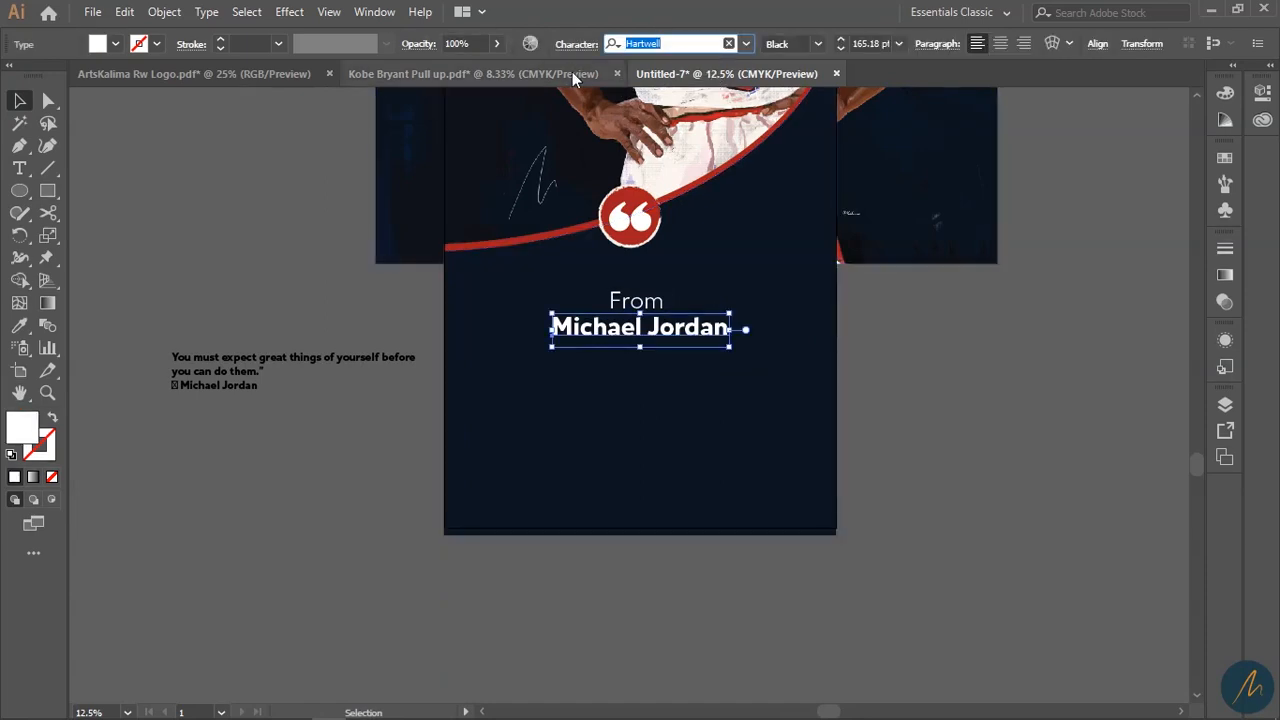
type("chunk")
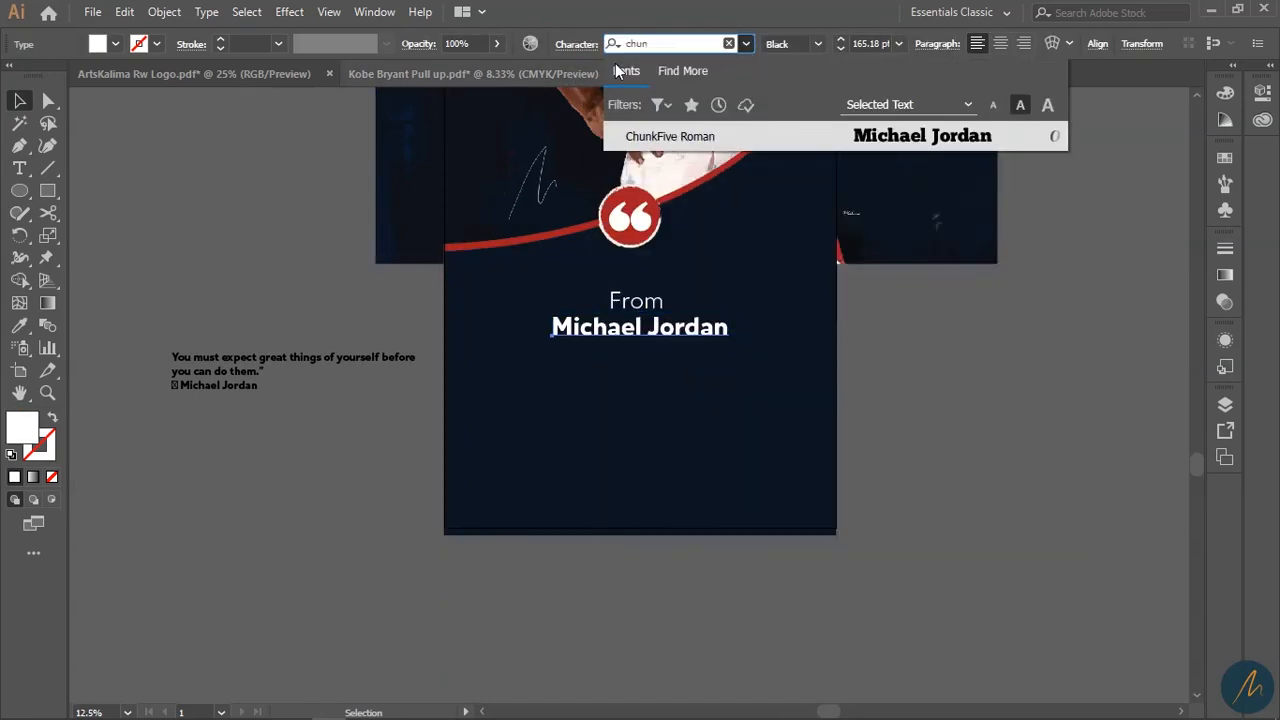
left_click(758, 136)
left_click(929, 469)
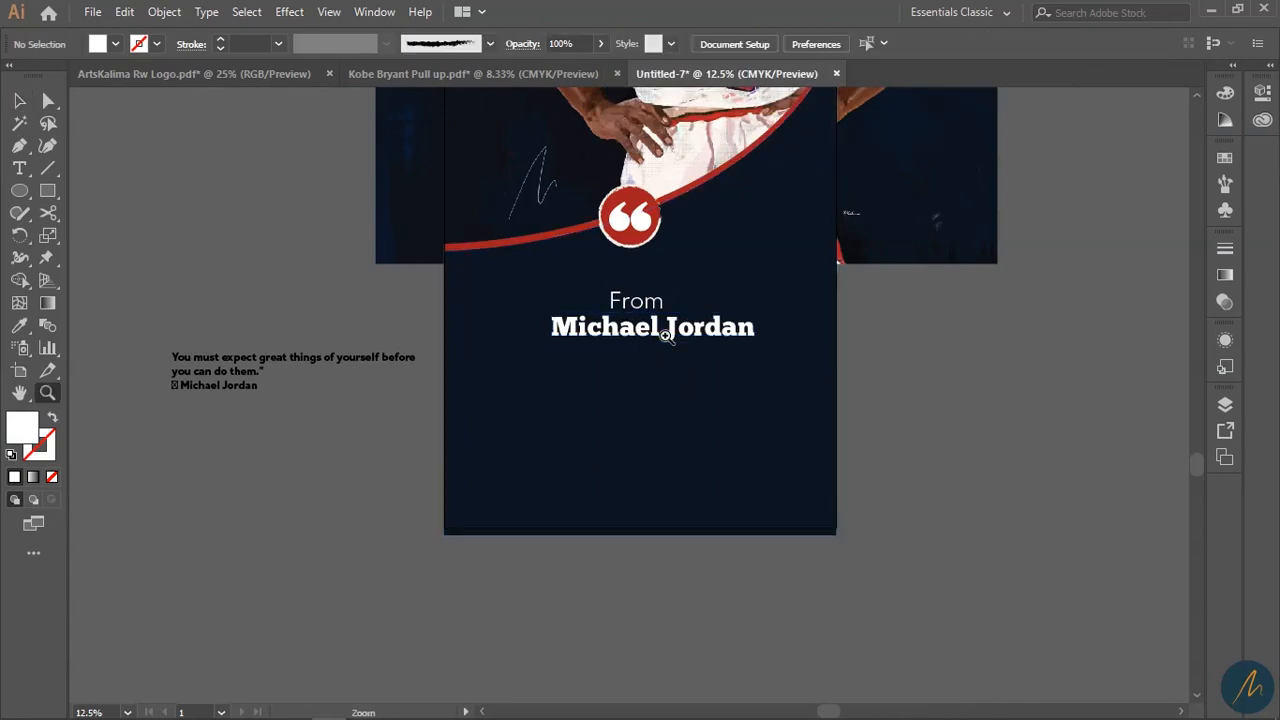
- Enlarge both heading lines together and move 'From' up above 'Michael Jordan'
key("ctrl+plus")
left_click_drag(530, 410, 293, 464)
left_click(494, 486, "shift")
mouse_move(494, 486)
left_mouse_down()
mouse_move(547, 463)
mouse_move(483, 482)
left_mouse_up()
left_click_drag(748, 506, 820, 515)
left_click(338, 483)
left_click_drag(278, 483, 418, 427)
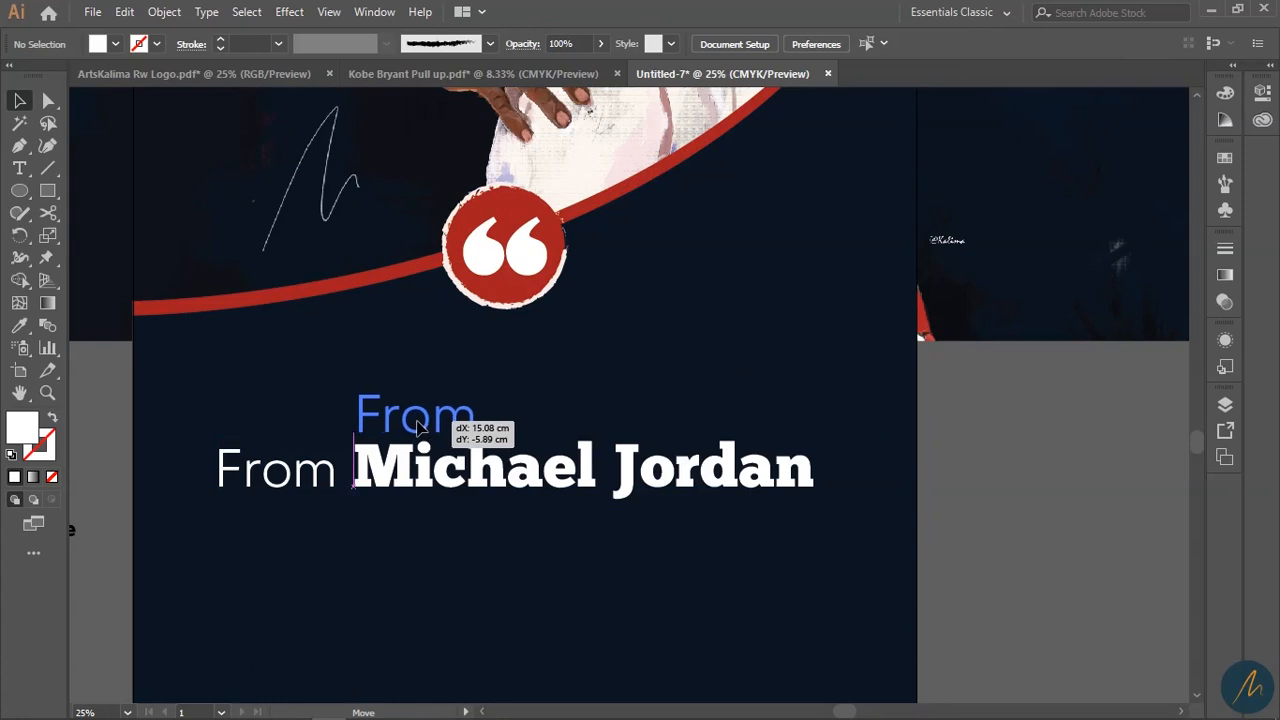
- Reposition and rescale the heading, then shrink 'From' to fit left-aligned above the name
left_click(482, 482, "shift")
left_click_drag(460, 468, 406, 490)
mouse_move(763, 525)
left_mouse_down()
mouse_move(812, 560)
mouse_move(771, 531)
left_mouse_up()
left_click(1074, 534)
left_click(320, 447)
left_click_drag(418, 409, 412, 413)
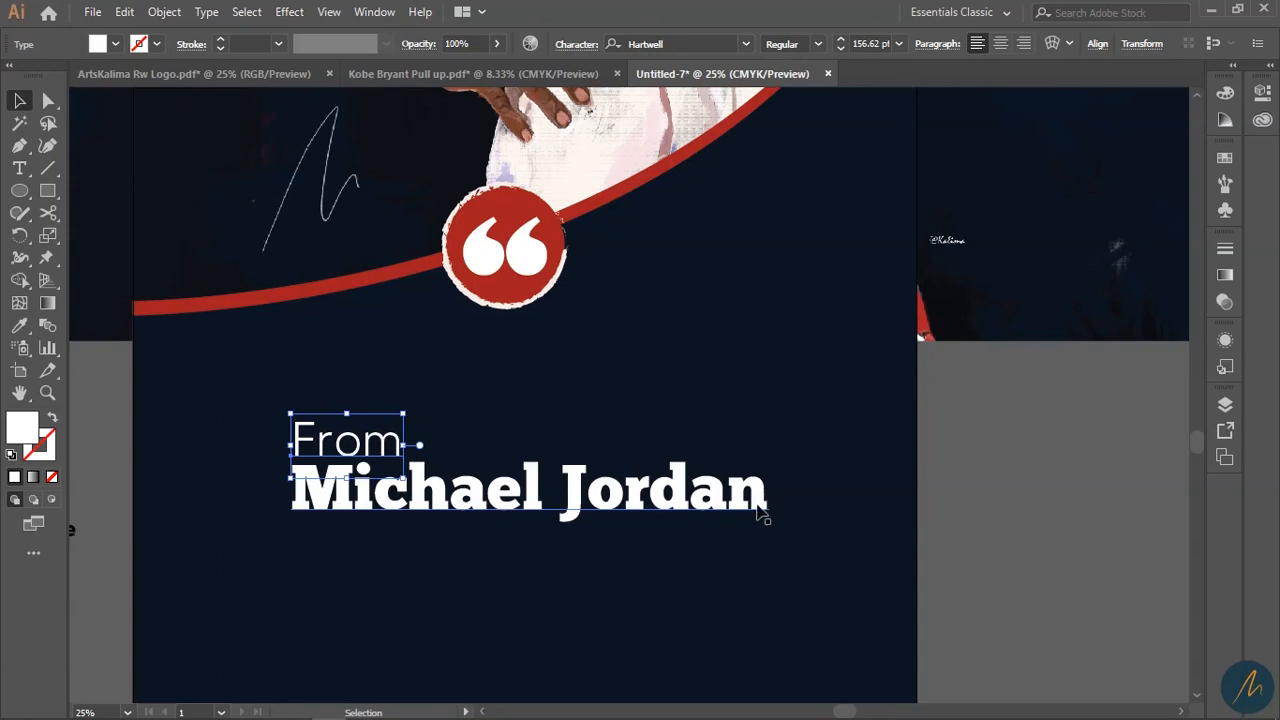
- Make 'From' the badge red and colour the letters 'ichael' with the curve's red
key("i")
left_click(495, 280)
key("v")
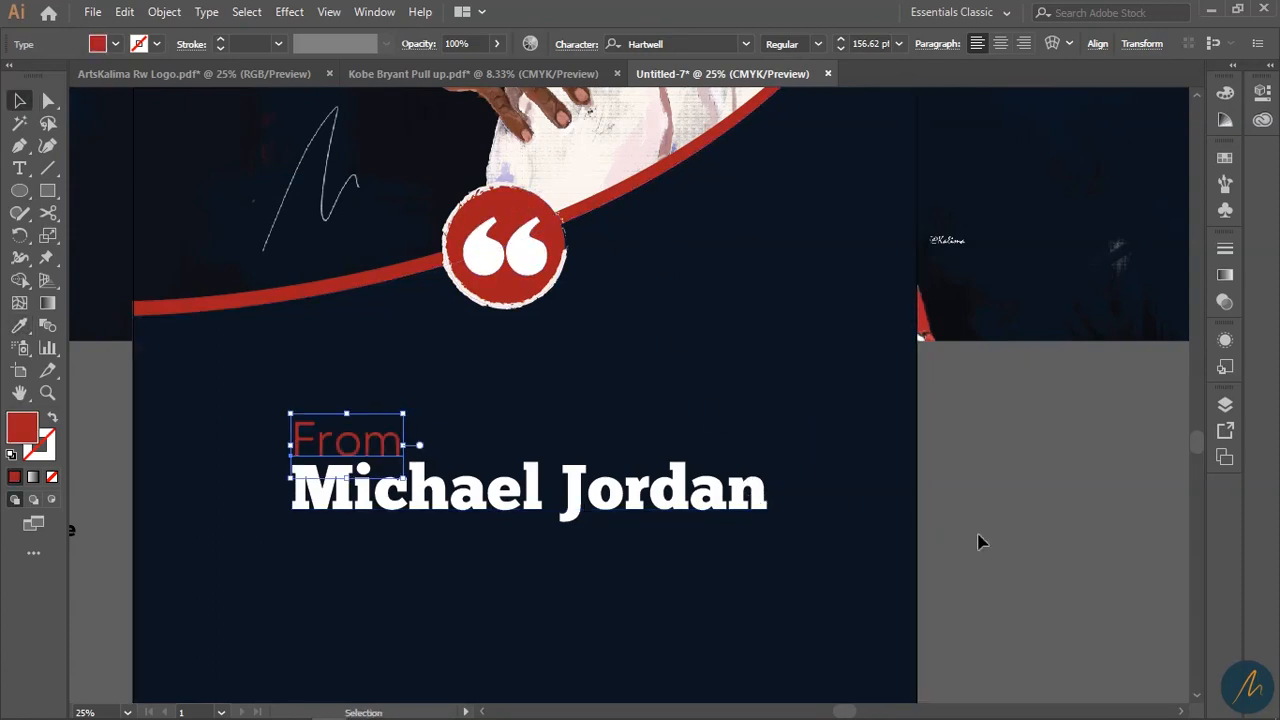
key("t")
left_click_drag(558, 490, 810, 505)
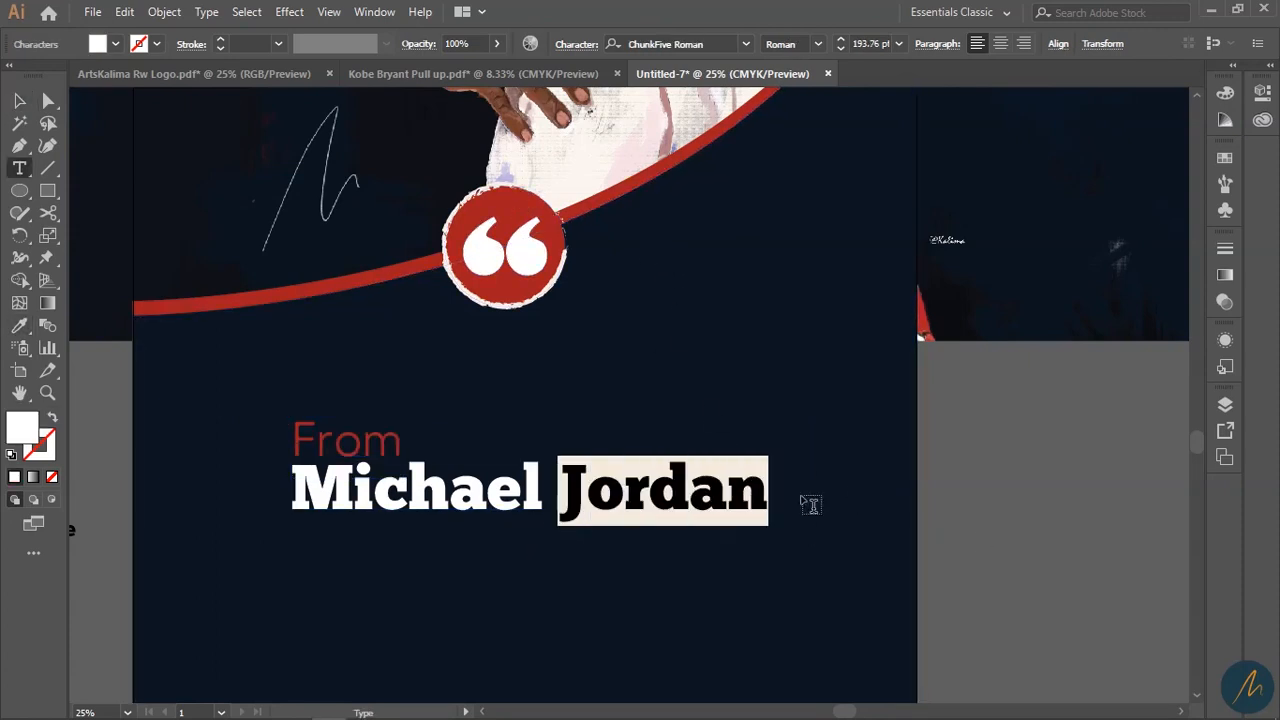
left_click_drag(544, 490, 155, 500)
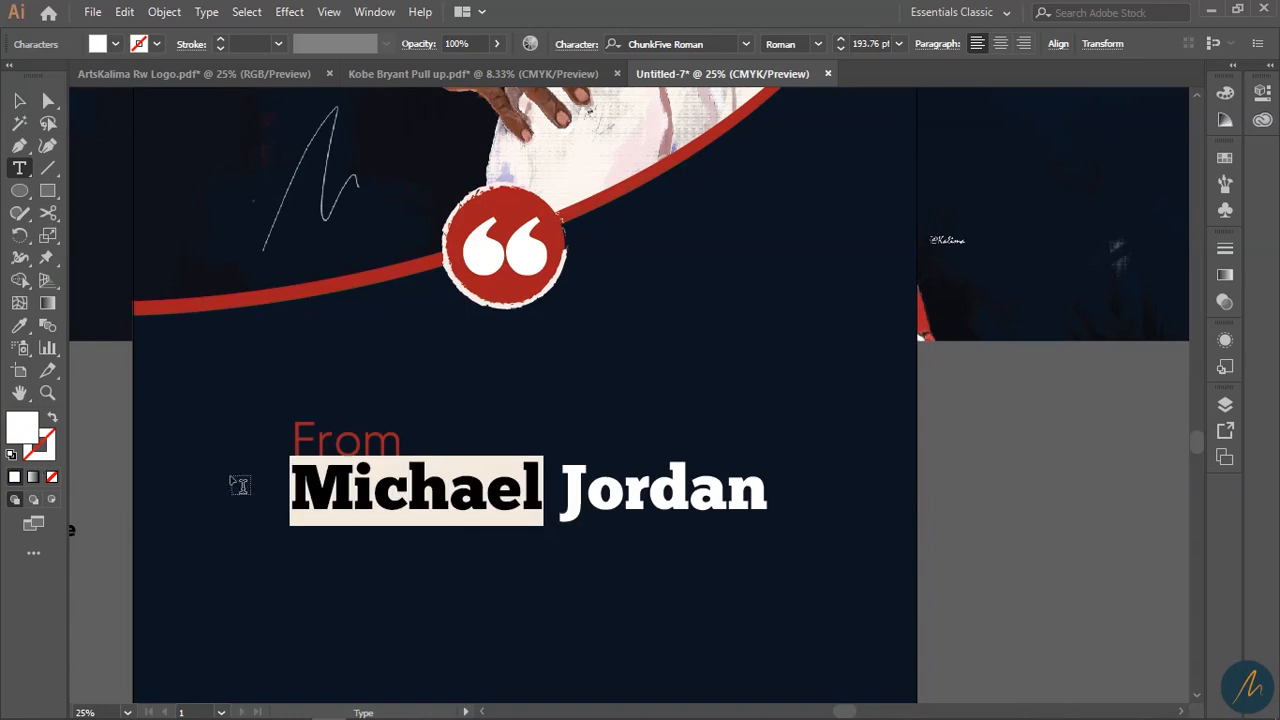
left_click_drag(355, 482, 565, 487)
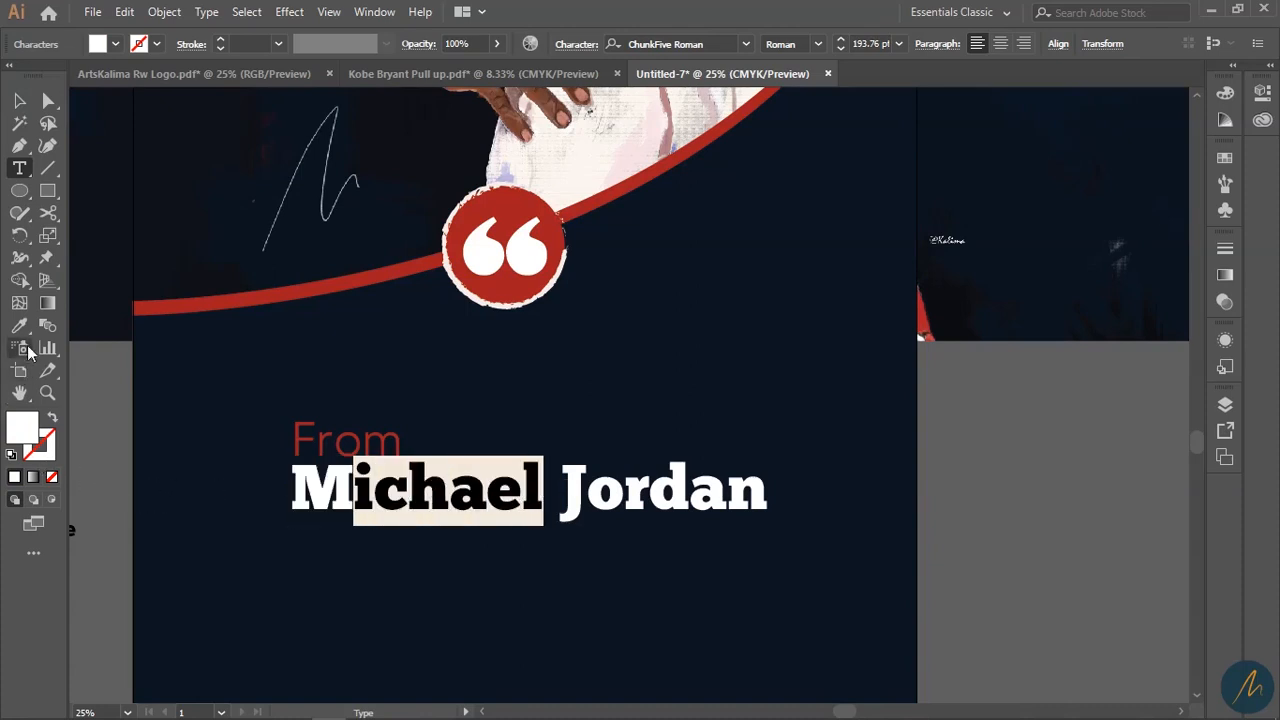
left_click(254, 295)
left_click(18, 103)
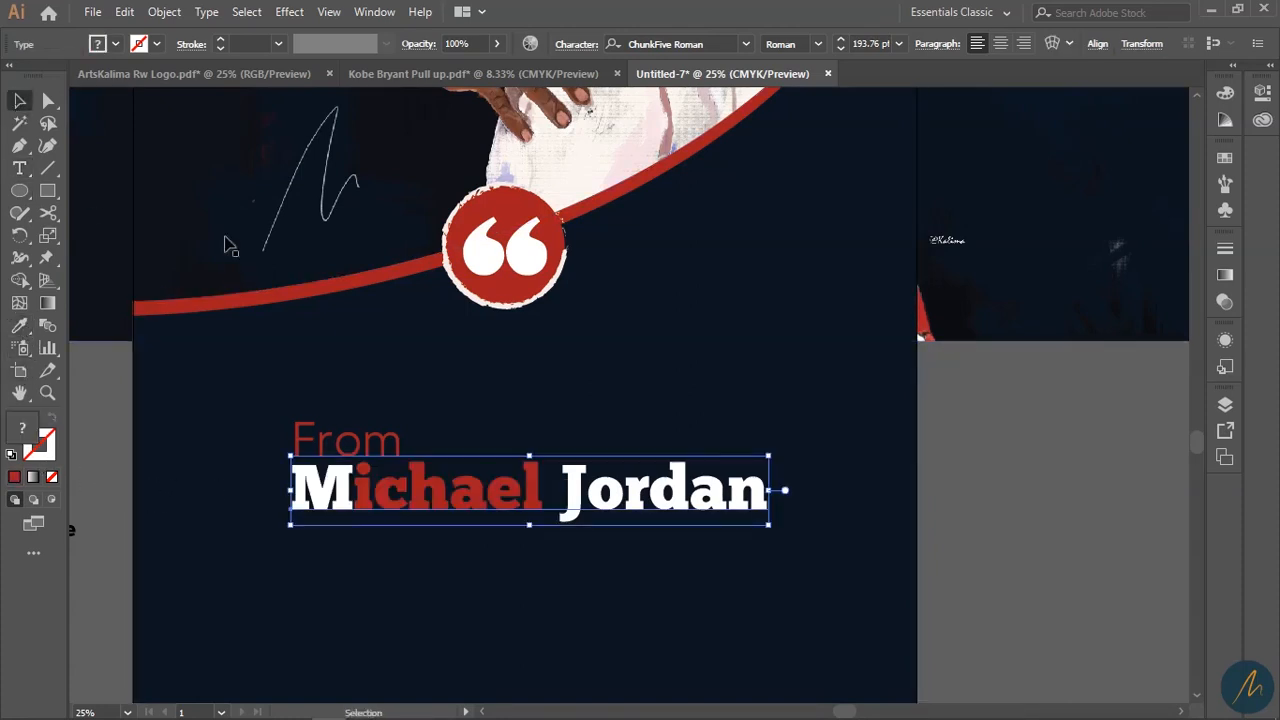
- Zoom in on the heading and scale 'From' down to 116.11 pt
left_click(984, 533)
key("z")
left_click(494, 470, "alt")
left_click(494, 470, "alt")
left_click(653, 348)
left_click(653, 348)
key("v")
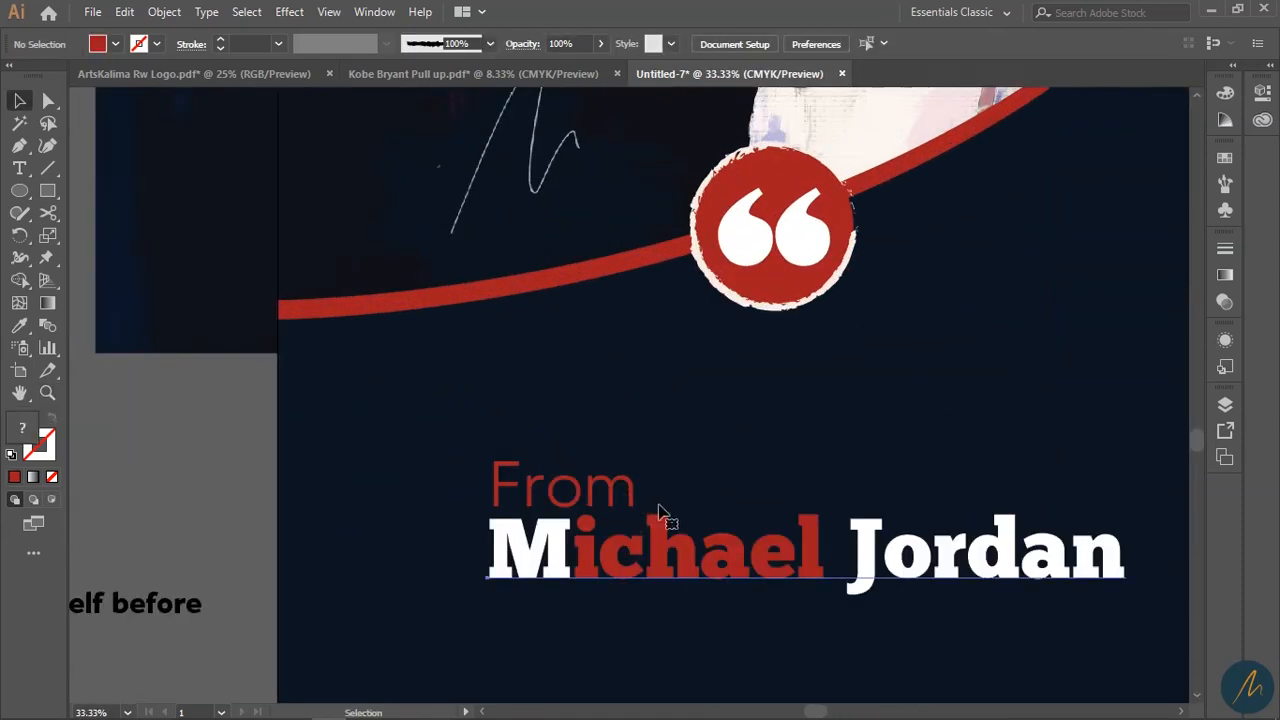
left_click(625, 490)
left_click_drag(641, 491, 599, 500)
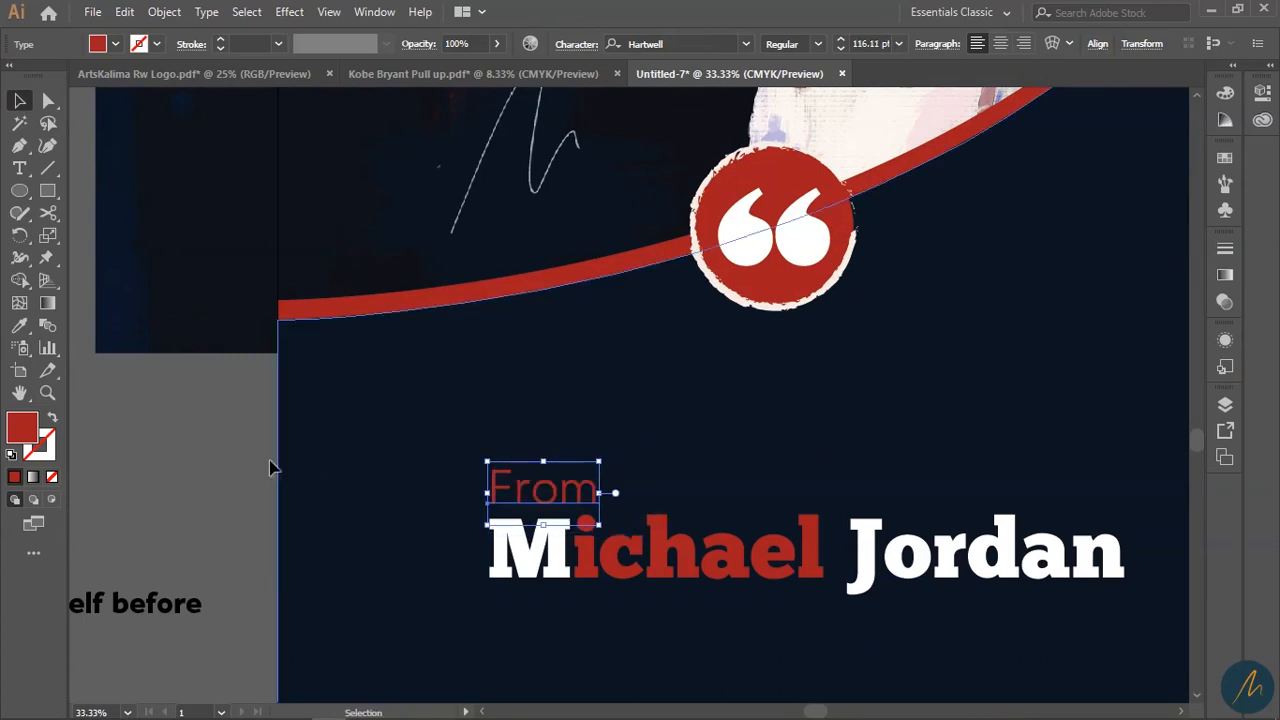
left_click(218, 450)
- Zoom out to bring the whole poster back into view
key("z")
left_click(768, 489, "alt")
left_click(768, 489, "alt")
left_click(584, 428, "alt")
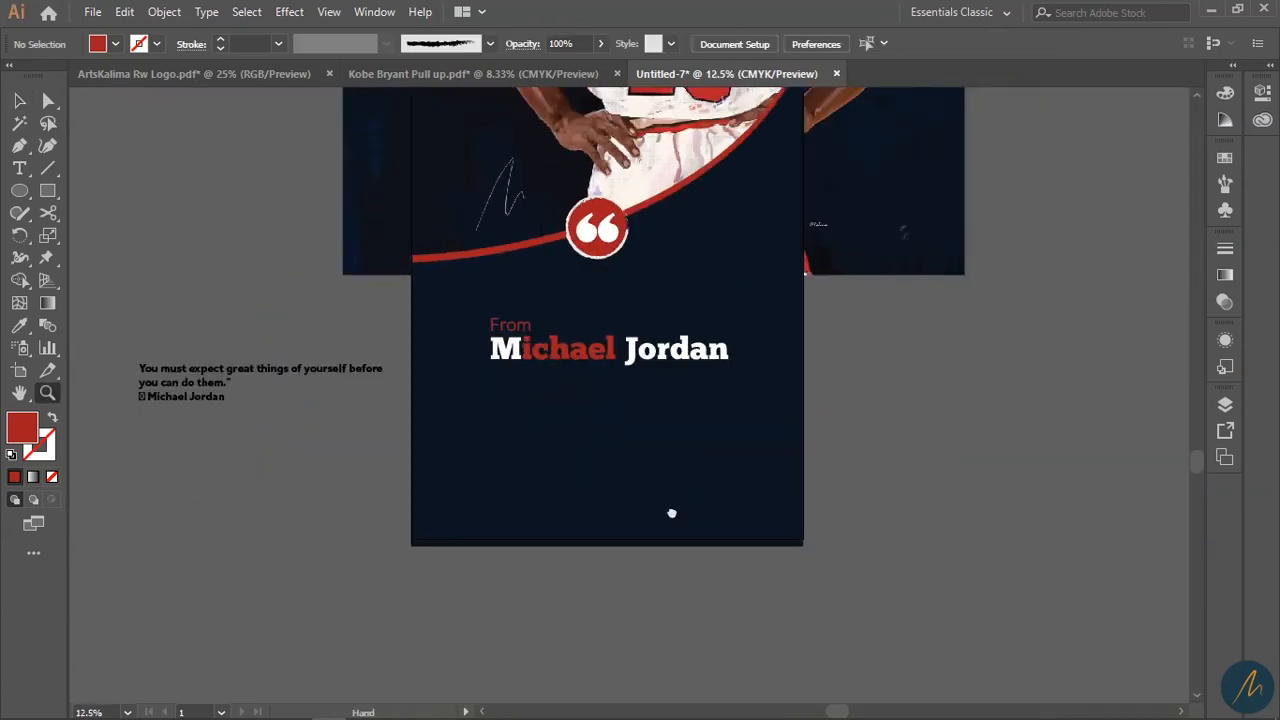
left_click_drag(654, 494, 745, 570)
key("v")
- Select the quote text in the frame beside the artboard
key("z")
left_click(598, 526)
key("v")
double_click(246, 408)
triple_click(278, 388)
key("ctrl+c")
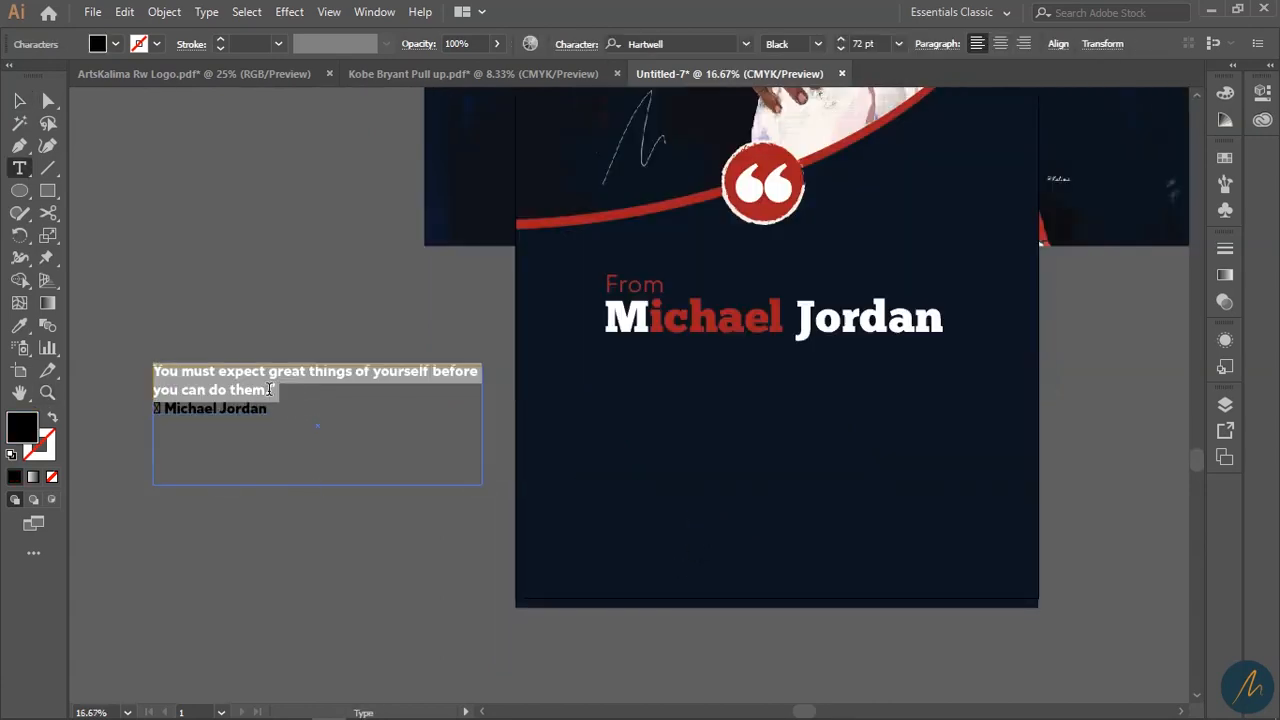
scroll(227, 450, "left", 2)
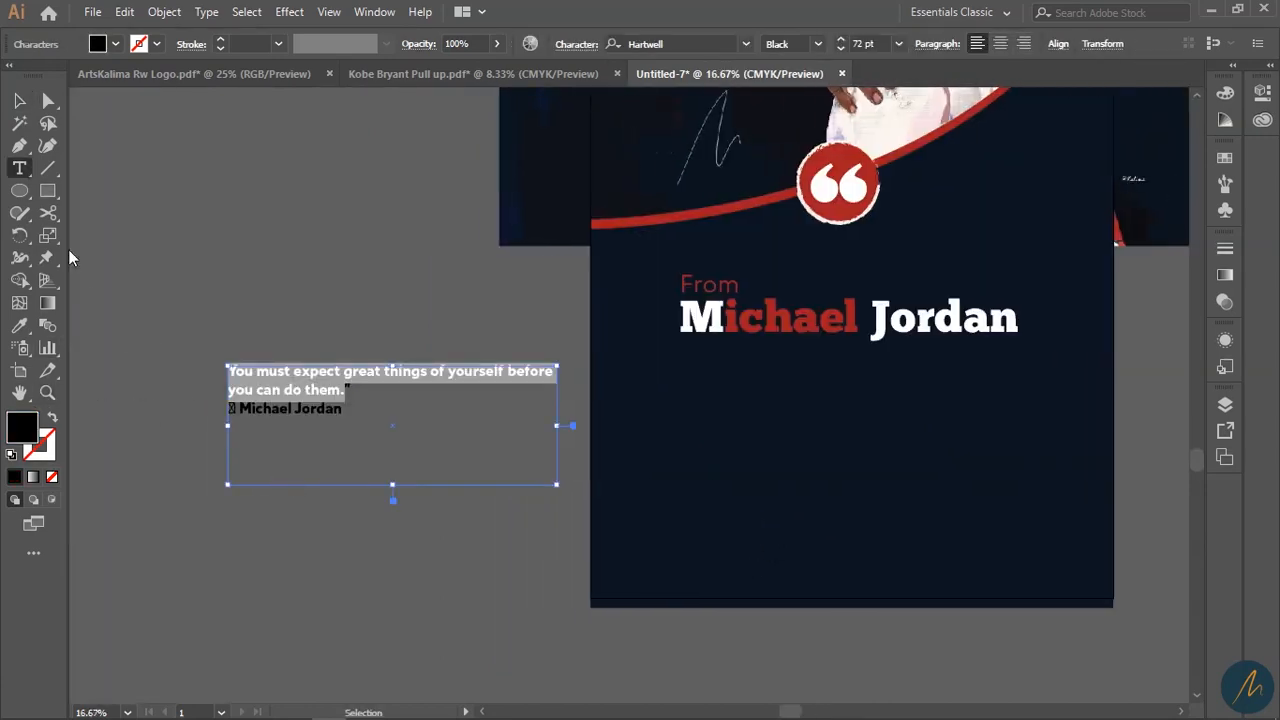
left_click(20, 100)
left_click(446, 655)
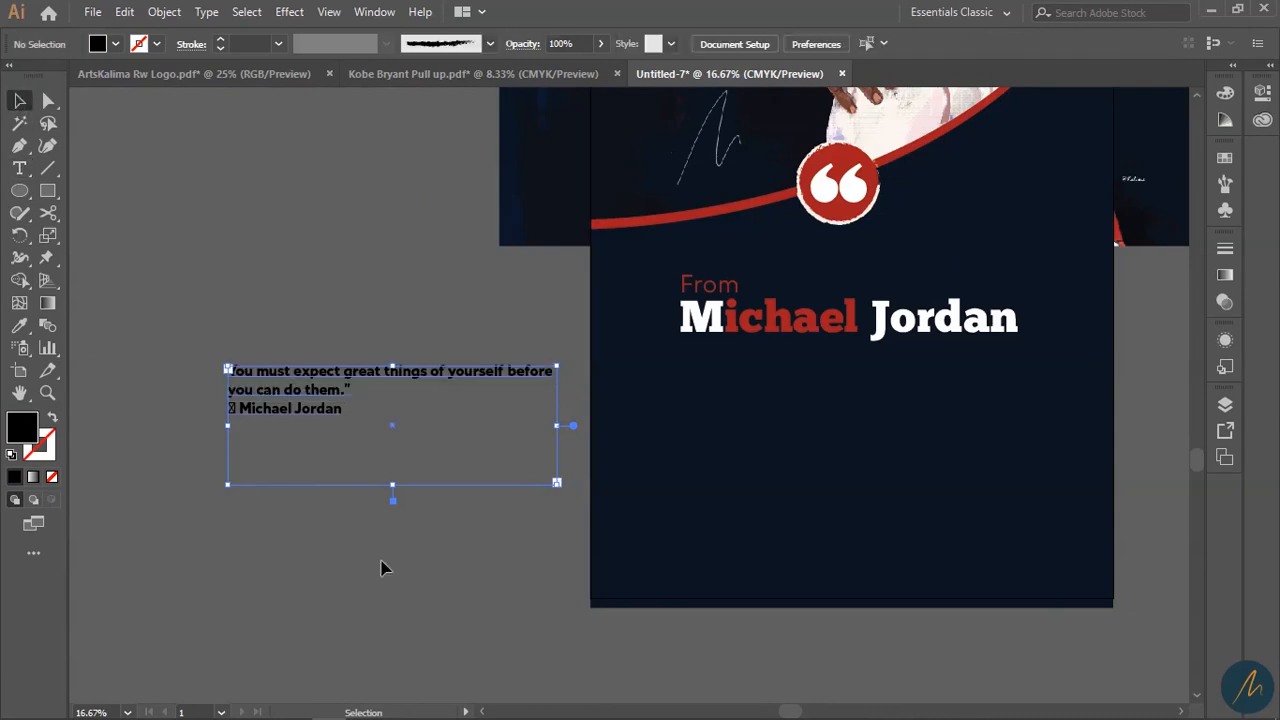
- Paste the quote into a new text box below the heading and make it white
left_click(20, 168)
mouse_move(679, 373)
left_mouse_down()
mouse_move(966, 520)
mouse_move(1051, 528)
mouse_move(1021, 515)
left_mouse_up()
key("ctrl+v")
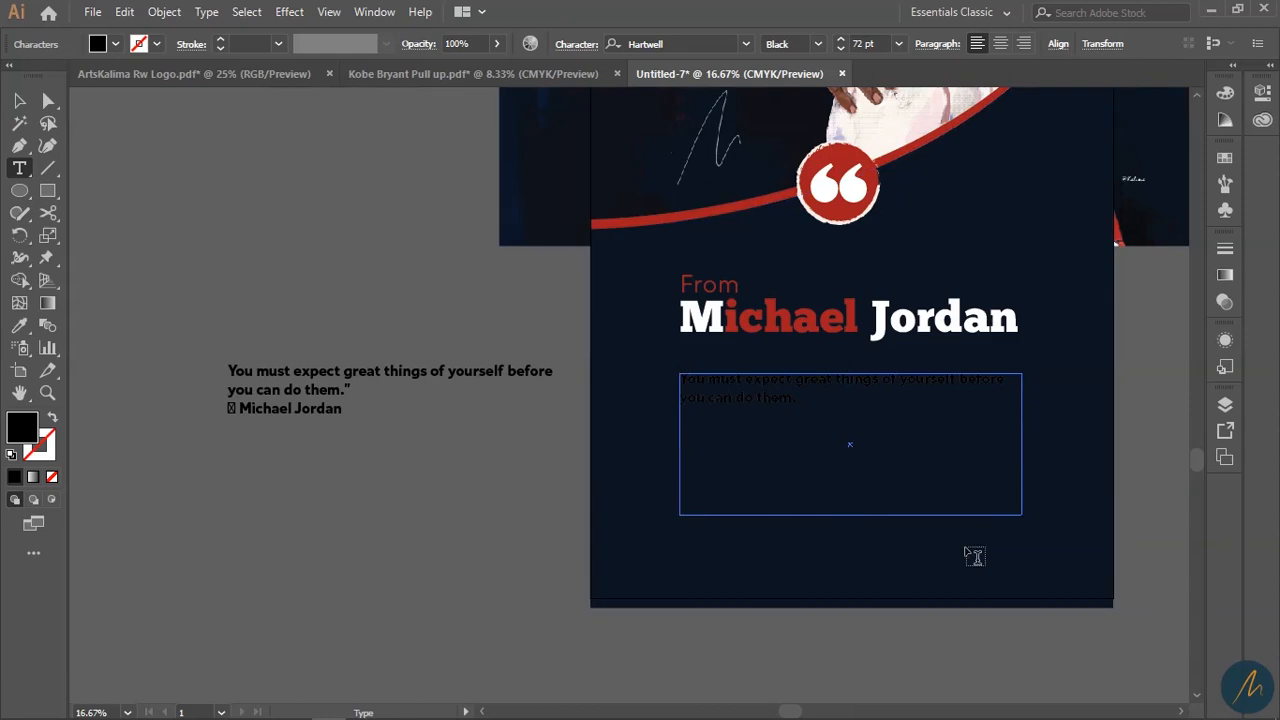
key("ctrl+a")
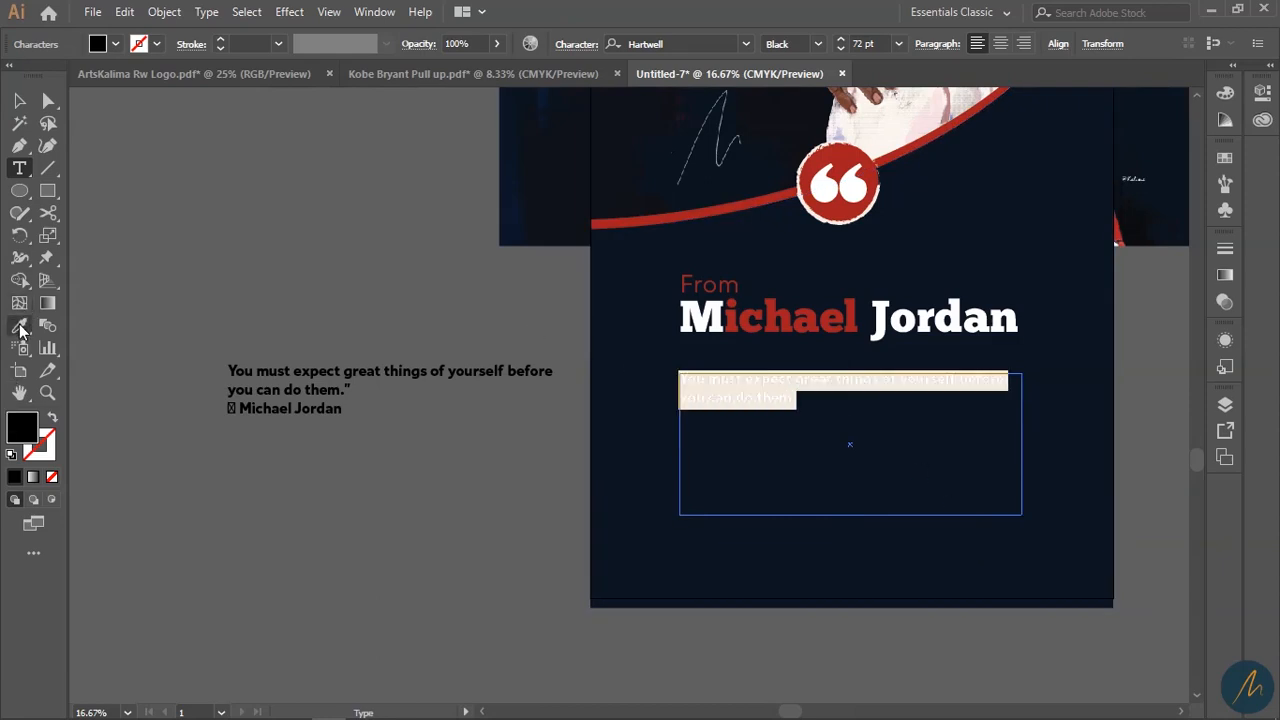
left_click(826, 186)
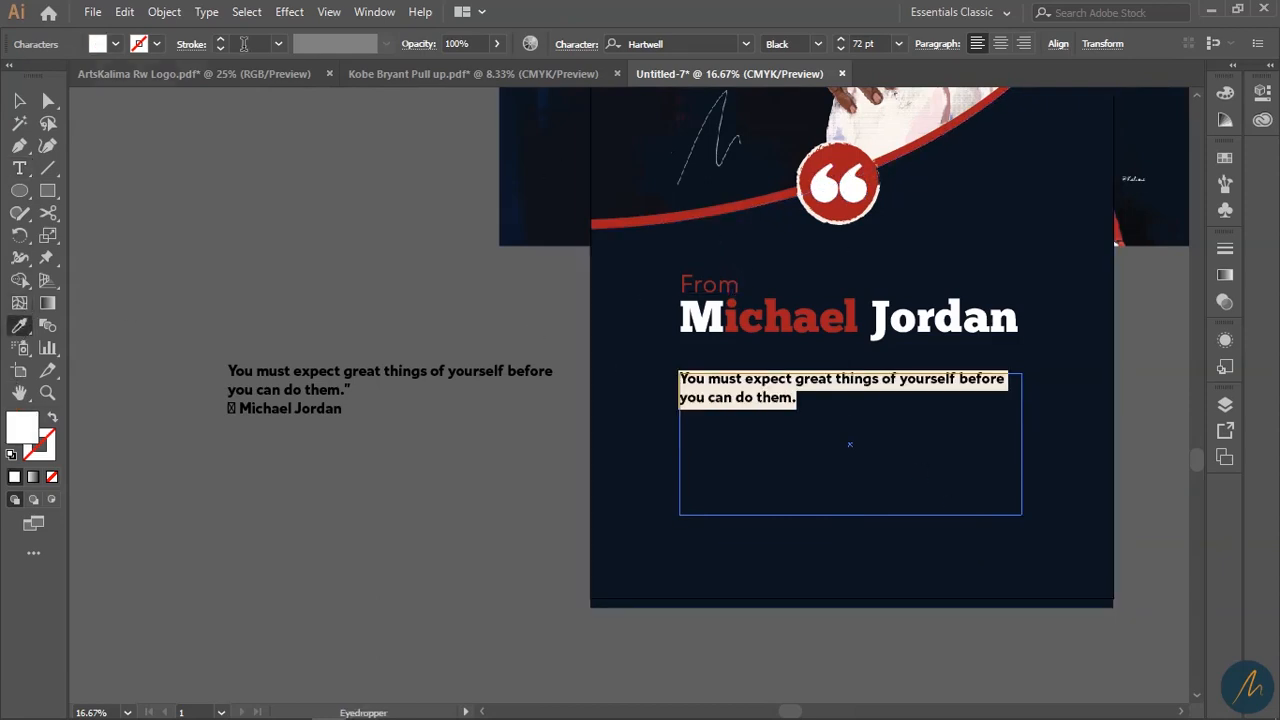
- Keep the quote in Black weight at 120 pt and change 'From' to FROM
left_click(818, 44)
left_click(873, 66)
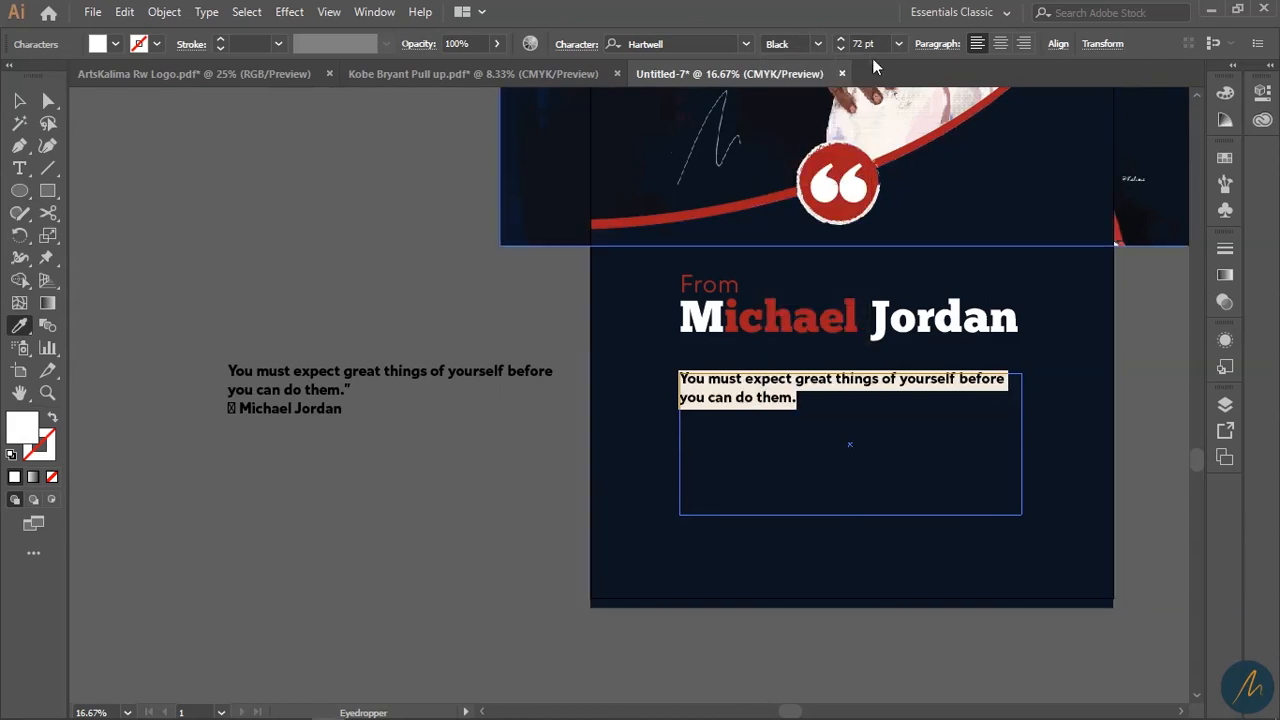
left_click(898, 44)
left_click(898, 44)
type("120")
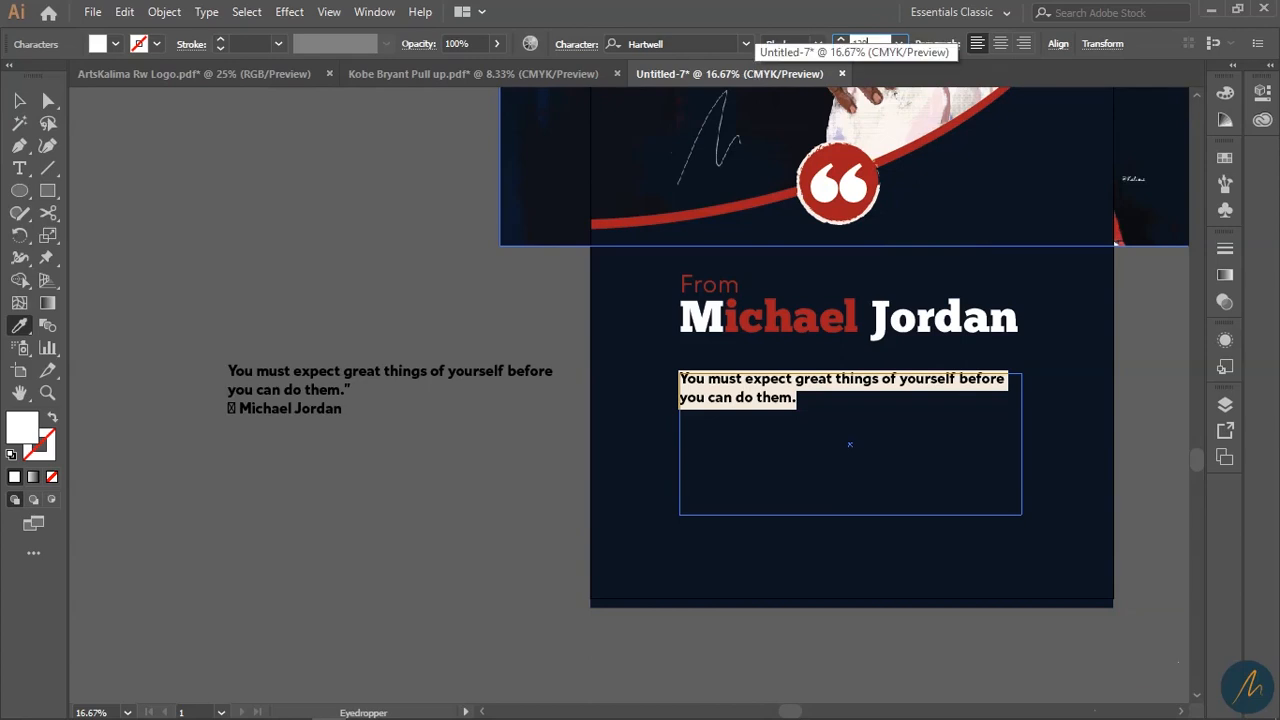
key("Return")
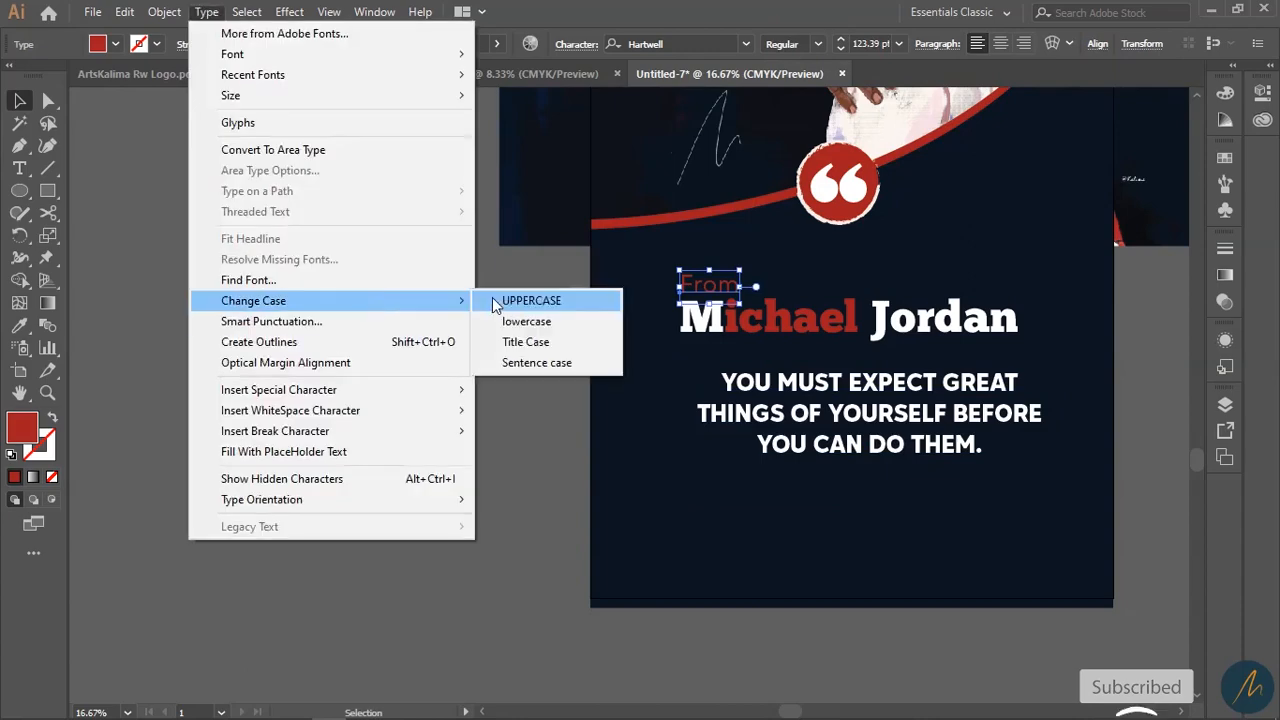
left_click(531, 300)
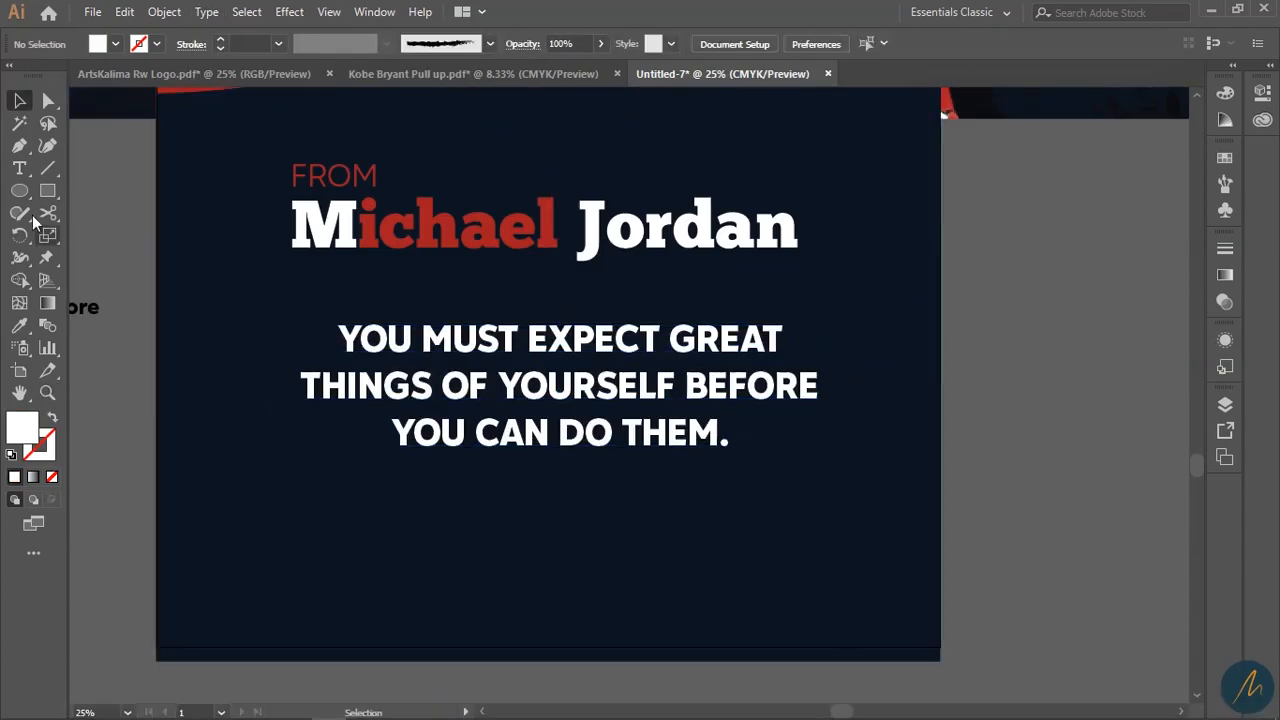
- Draw an outline-only rectangle over the quote with a rough charcoal brush stroke
left_click_drag(247, 297, 883, 502)
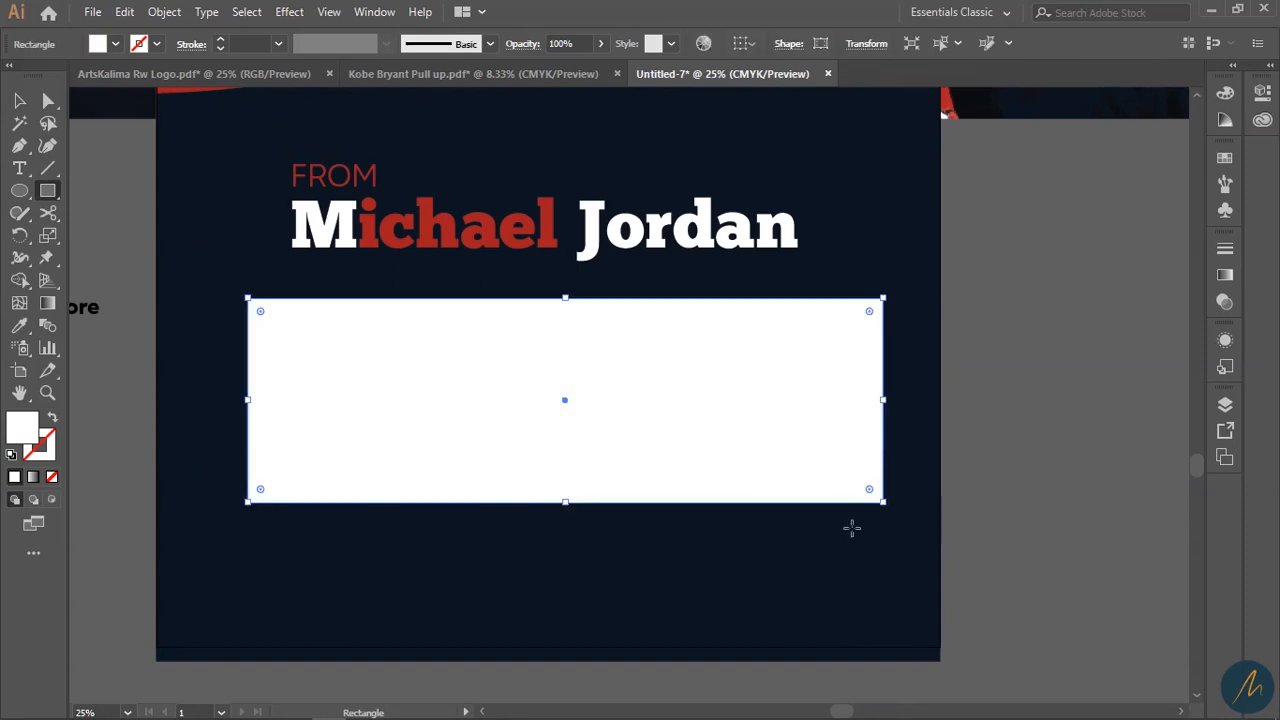
key("shift+x")
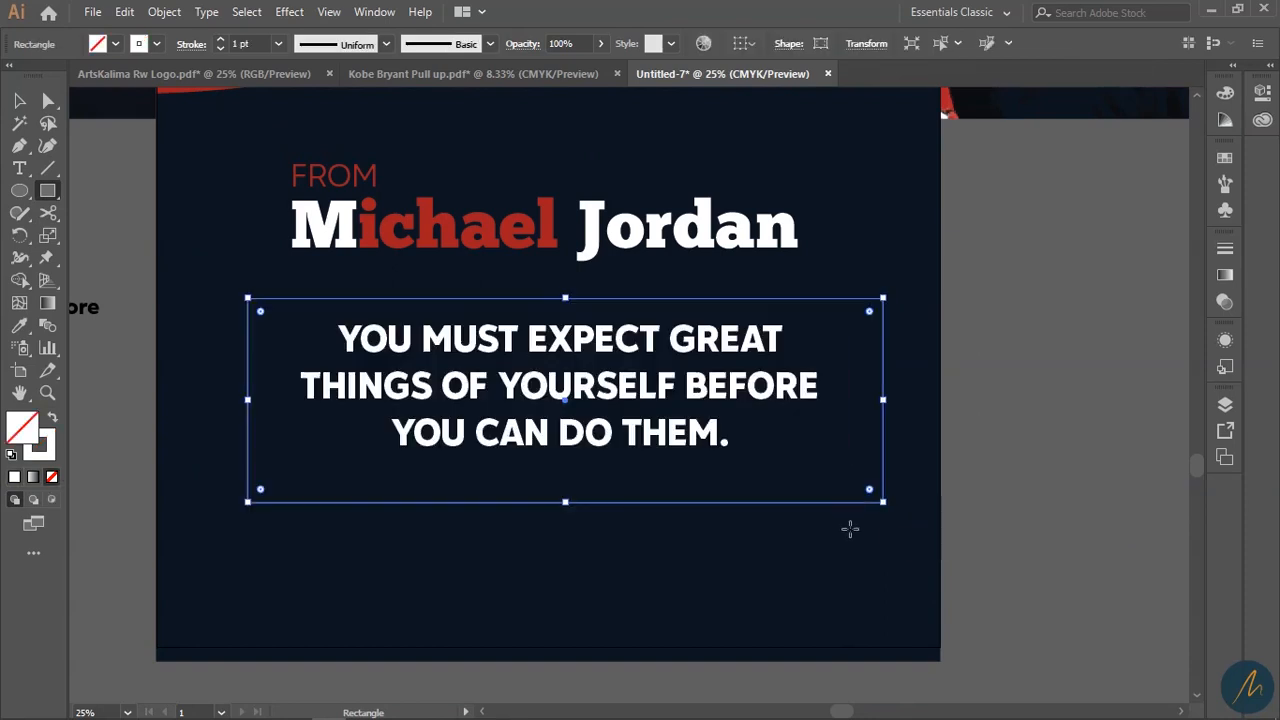
left_click(491, 44)
left_click(452, 172)
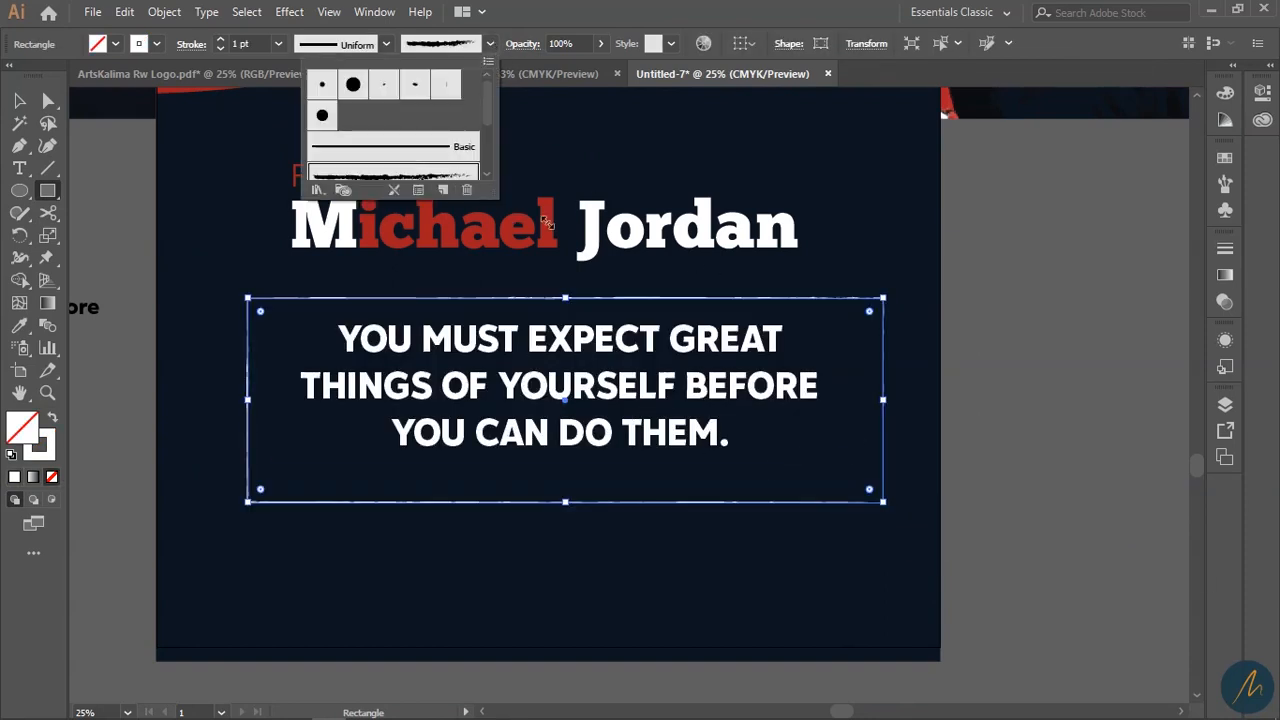
left_click(733, 4)
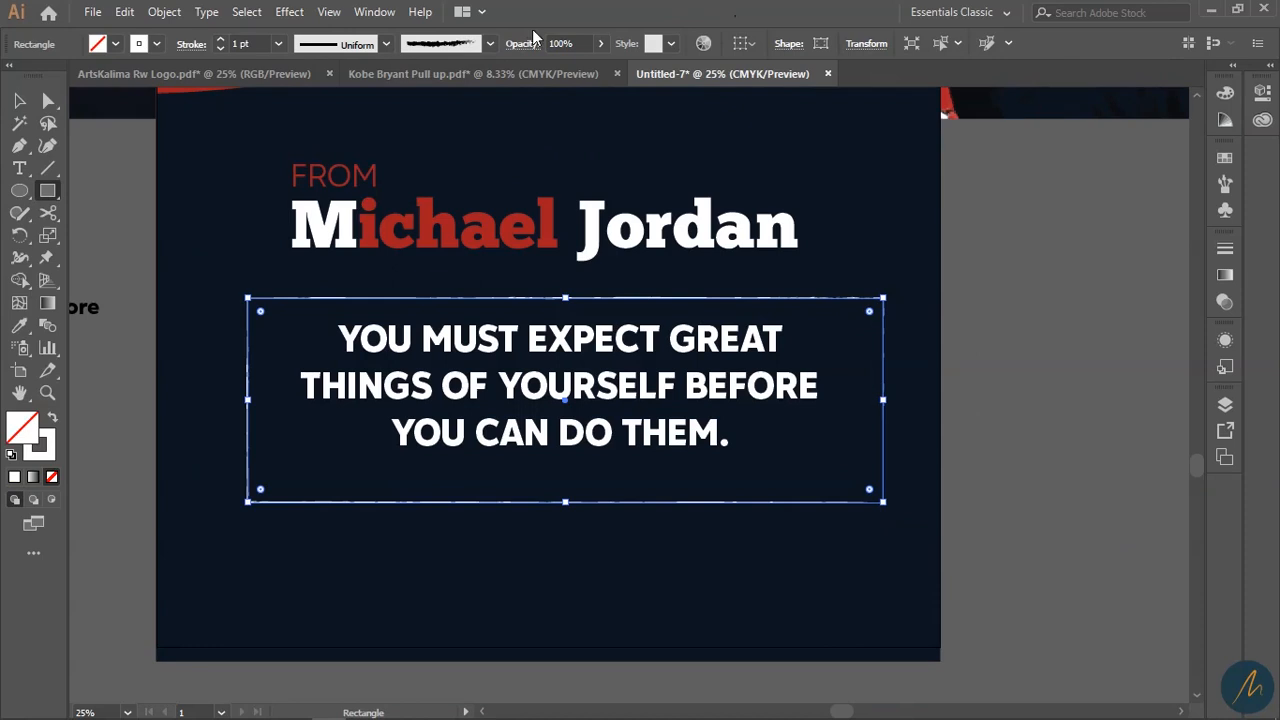
- Give the border the ellipse width profile and an 8 pt stroke
left_click(387, 44)
left_click(337, 113)
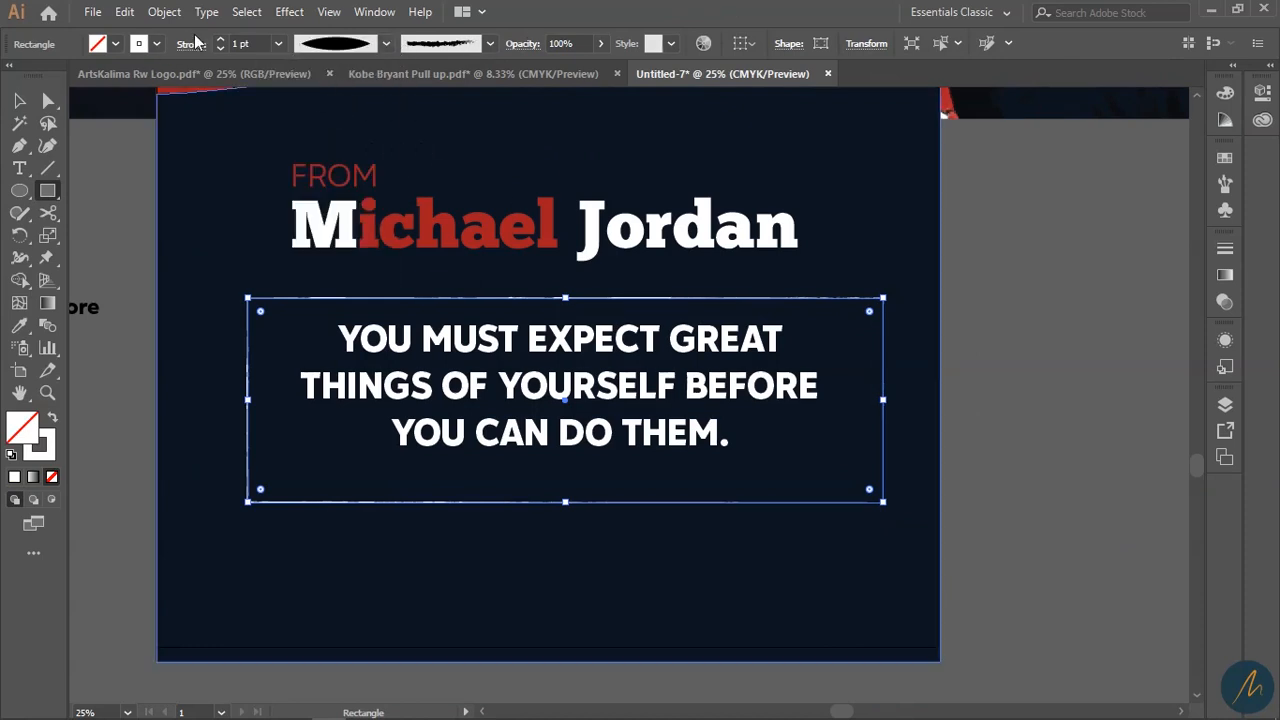
left_click(221, 40)
left_click(221, 40)
left_click(221, 40)
left_click(221, 40)
left_click(221, 40)
left_click(221, 40)
left_click(221, 40)
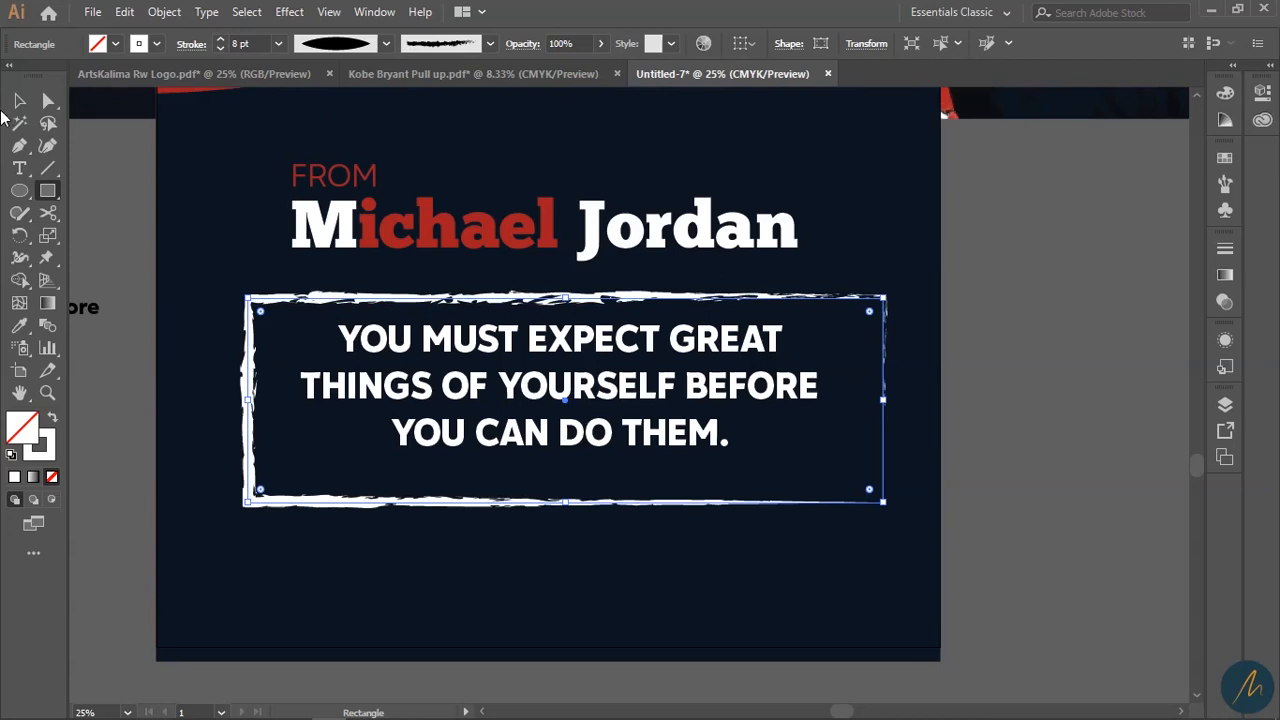
- Nudge the quote text slightly lower inside the brushed frame
left_click(17, 100)
left_click(1080, 380)
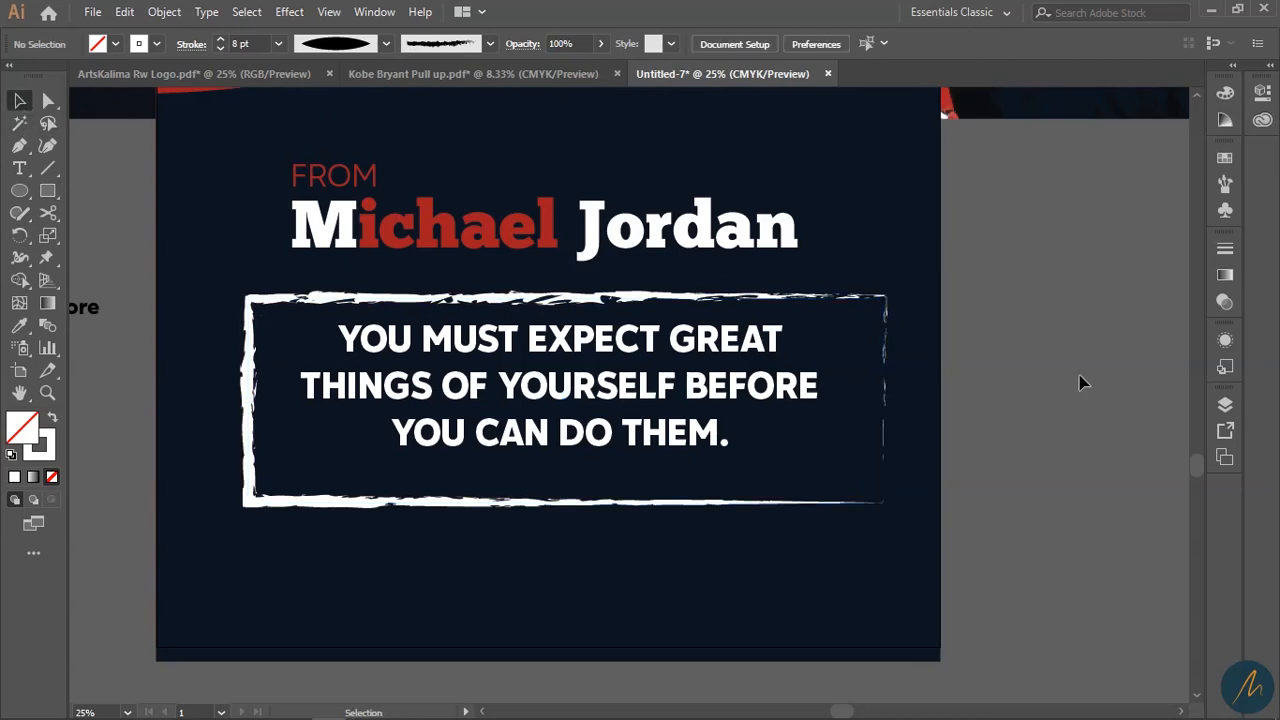
left_click_drag(577, 405, 574, 423)
left_click(358, 330)
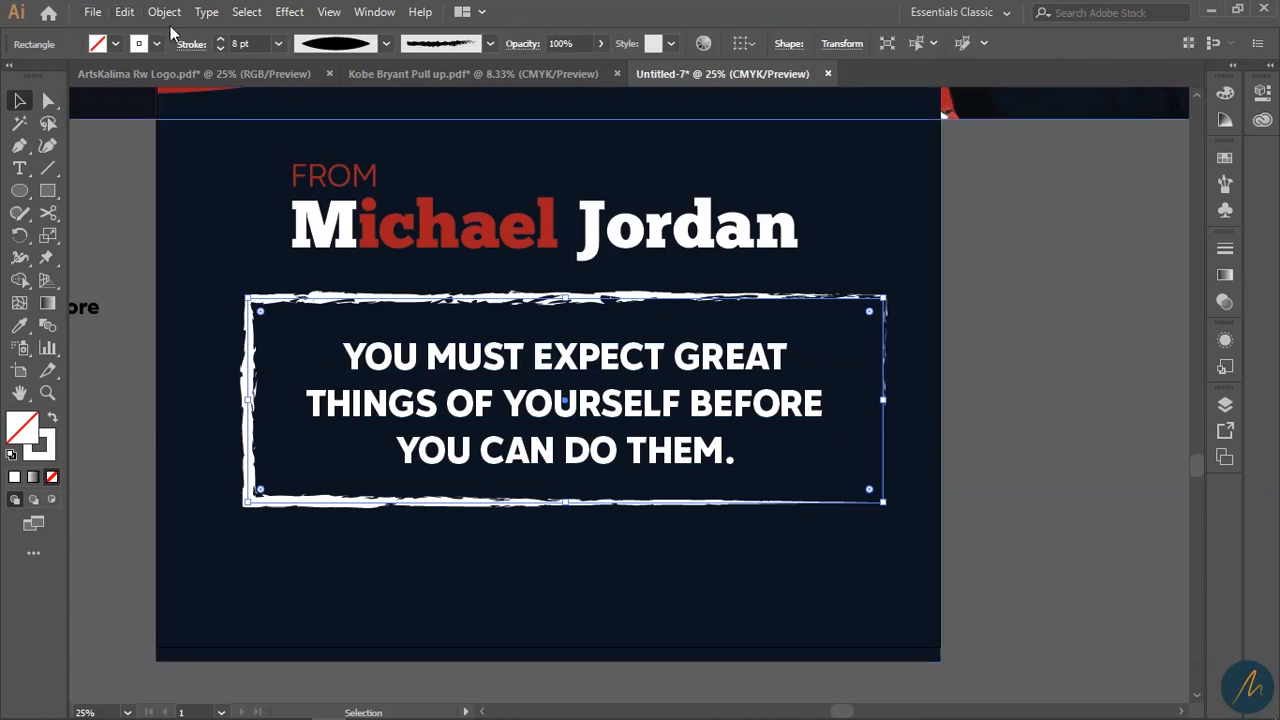
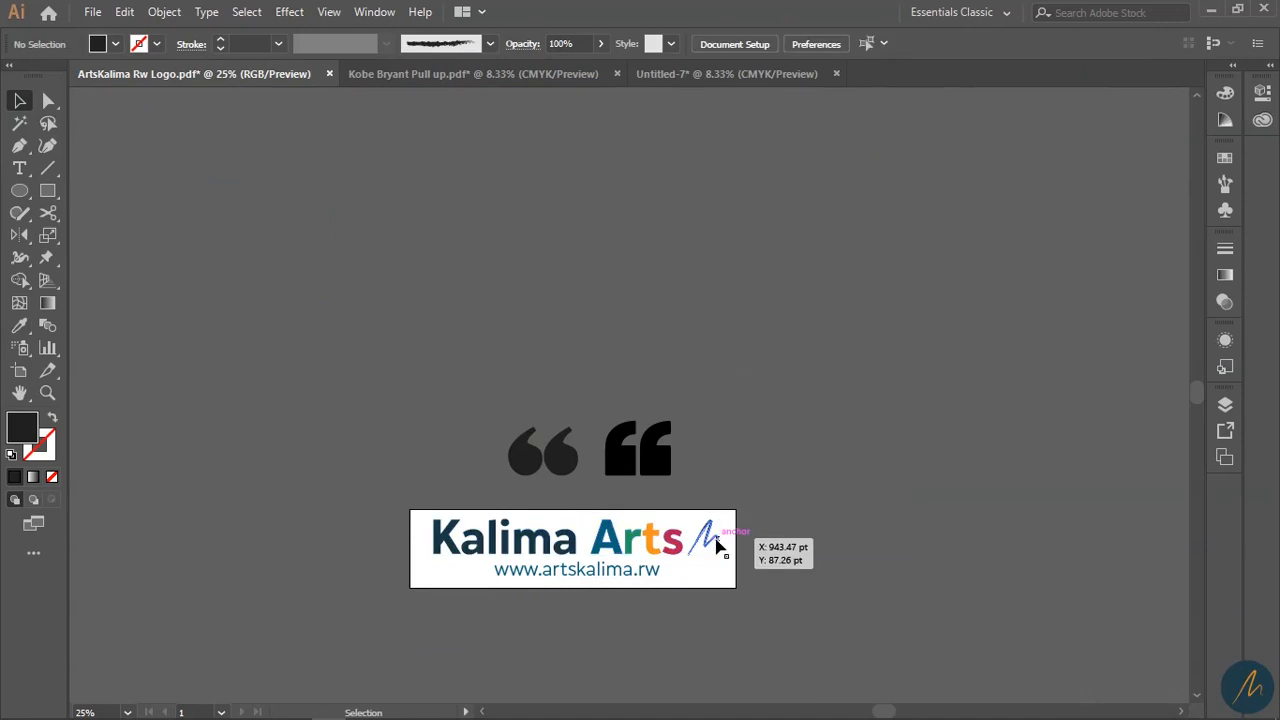
- Copy the M signature from the logo and paste it near the top of the poster
left_click(729, 563, "ctrl")
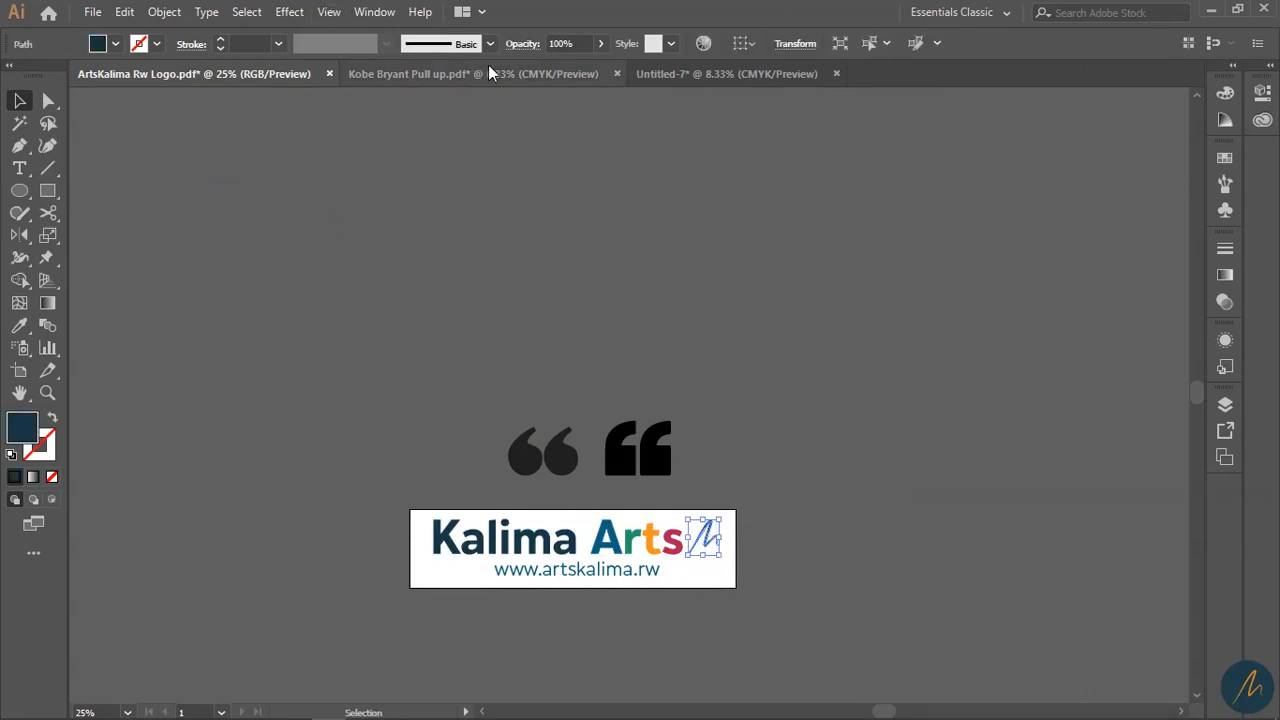
left_click(728, 72)
scroll(697, 318, "up", 3)
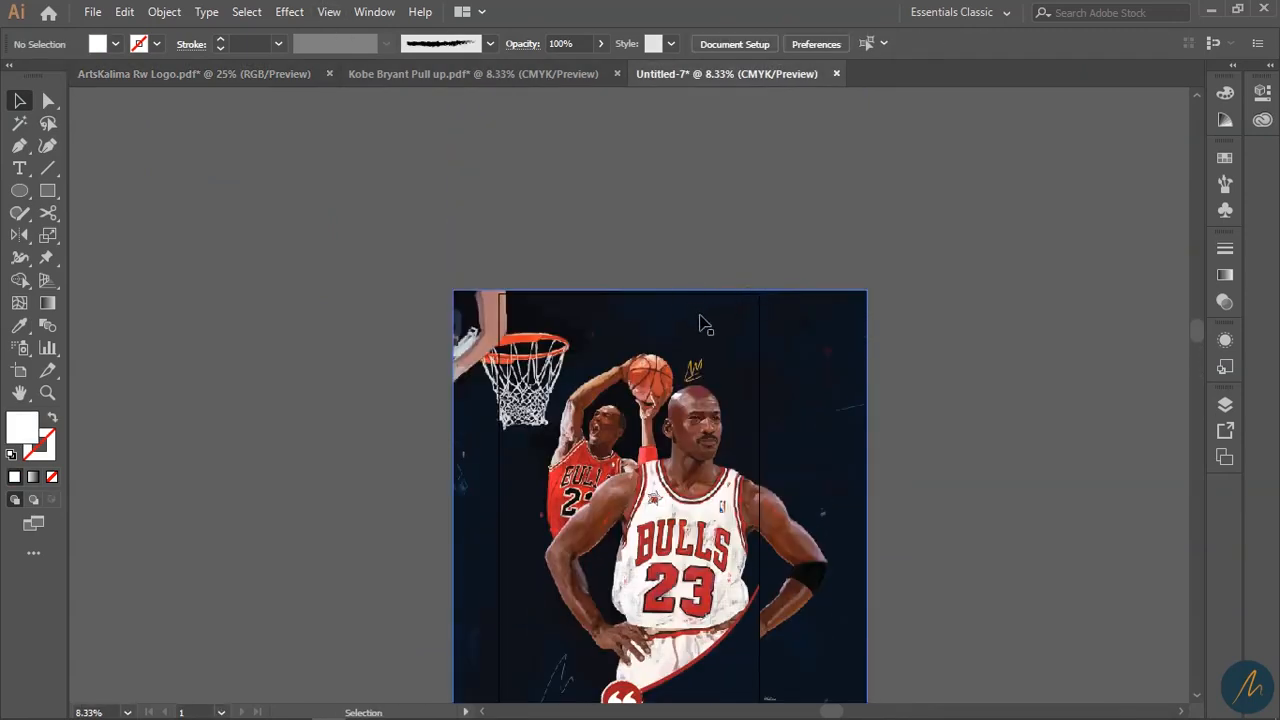
left_click(676, 368)
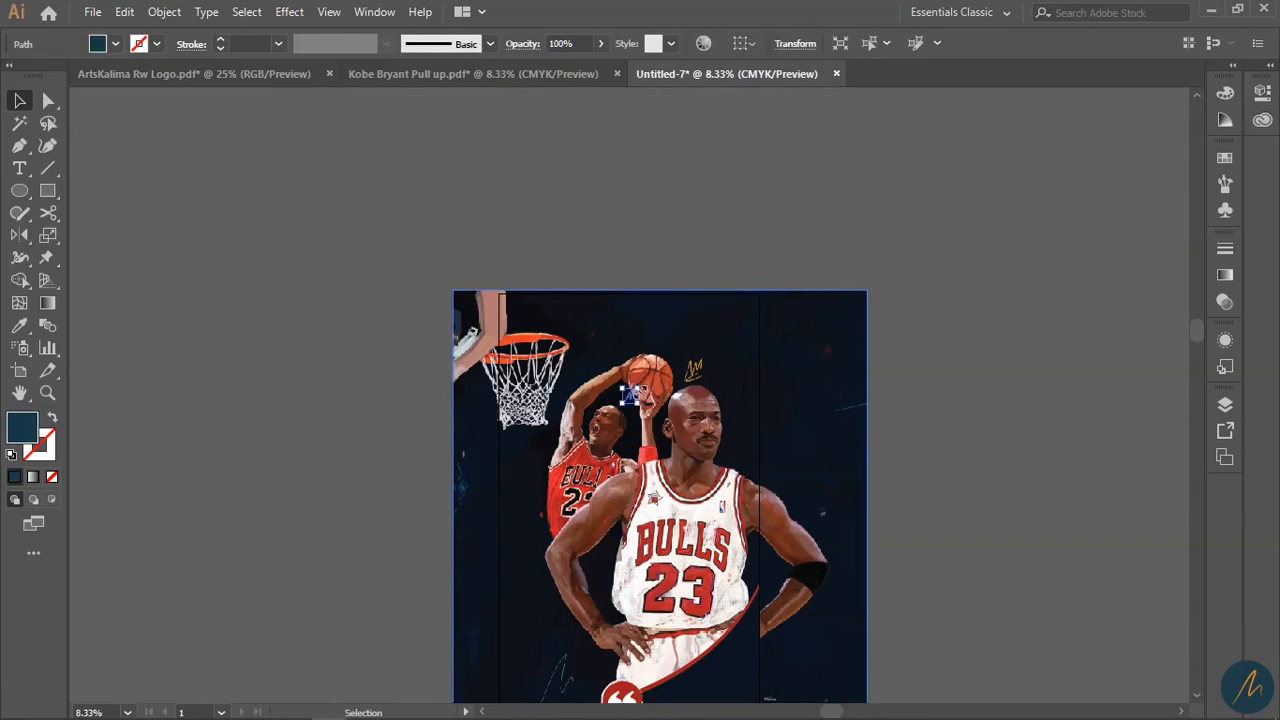
left_click_drag(636, 398, 637, 328)
key("ctrl+alt+3")
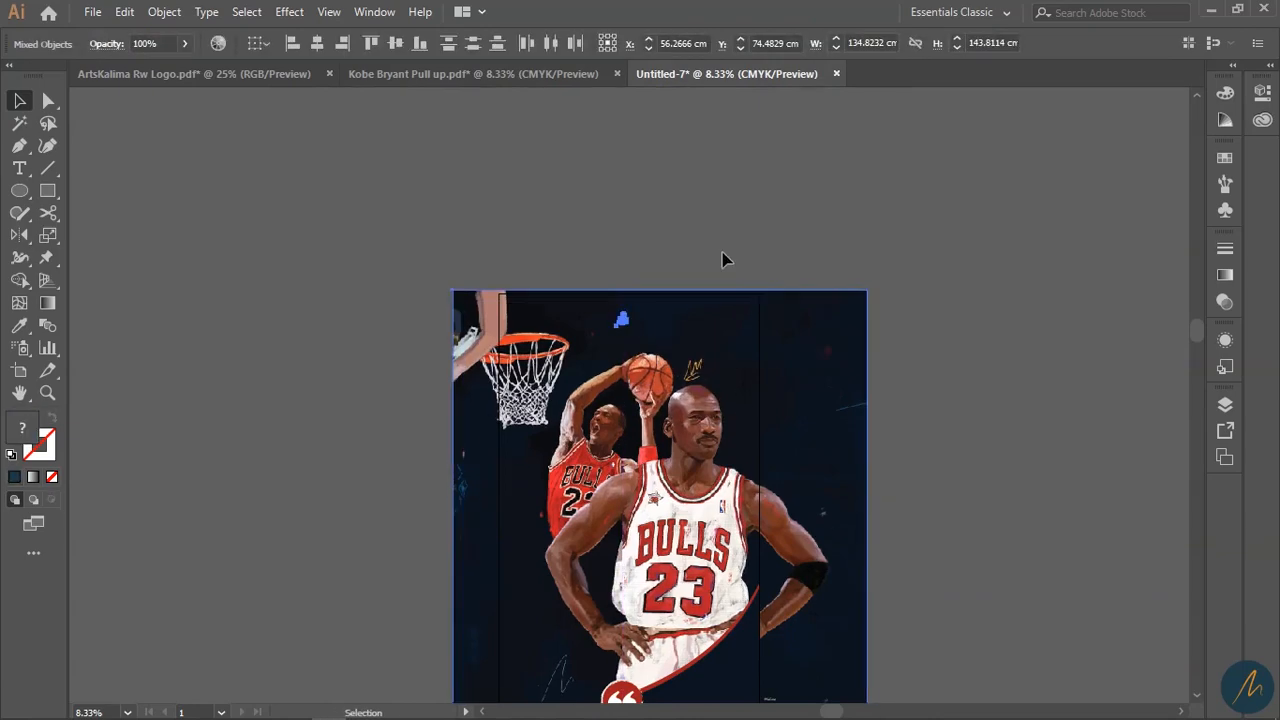
left_click_drag(508, 430, 526, 449)
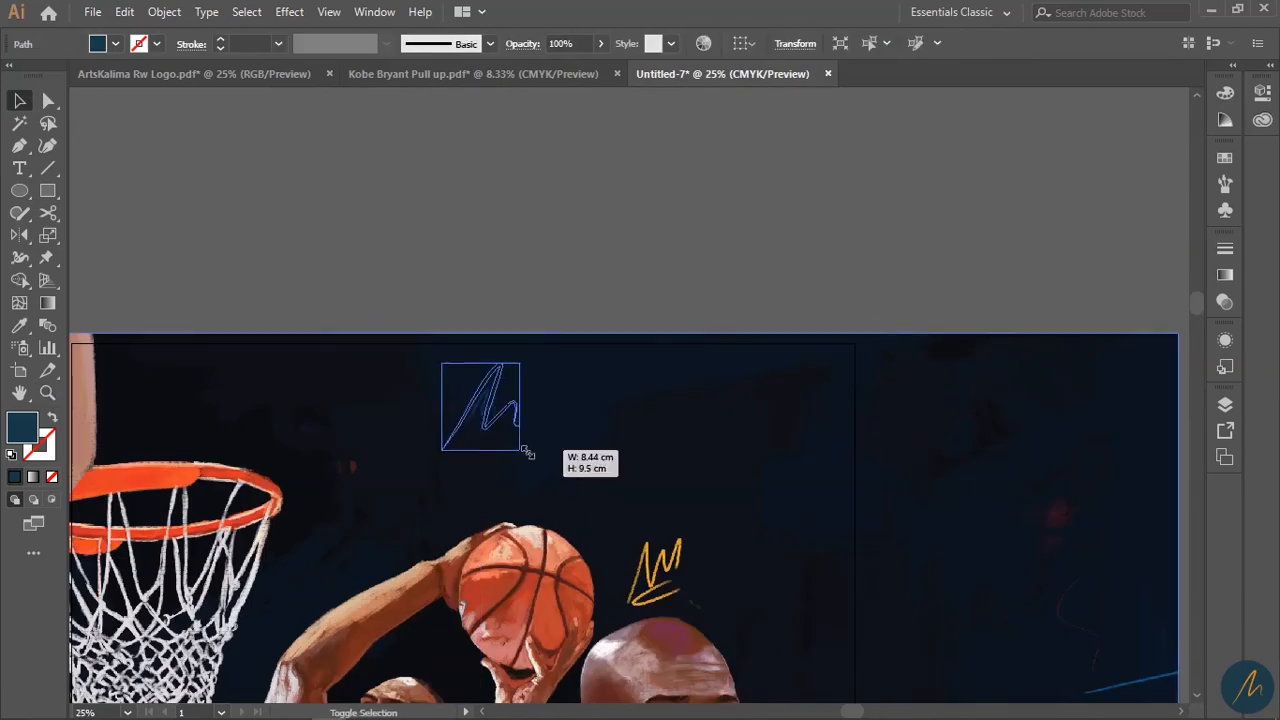
- Draw a circle around the M signature and move it aside
left_click(330, 270)
mouse_move(486, 412)
left_mouse_down()
mouse_move(608, 498)
mouse_move(570, 484)
left_mouse_up()
left_click(19, 190)
key("v")
left_click_drag(533, 405, 664, 412)
- Bring the M signature to the front and make it white
left_click(518, 420)
key("ctrl+shift+]")
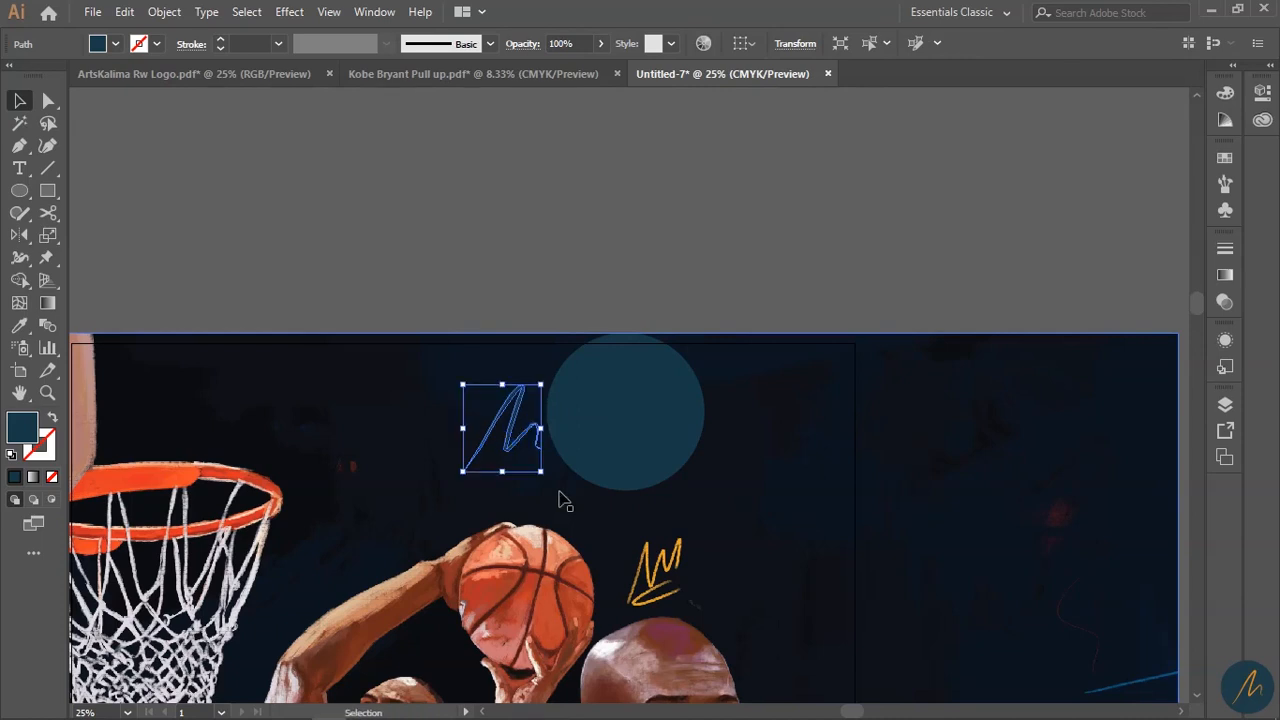
key("i")
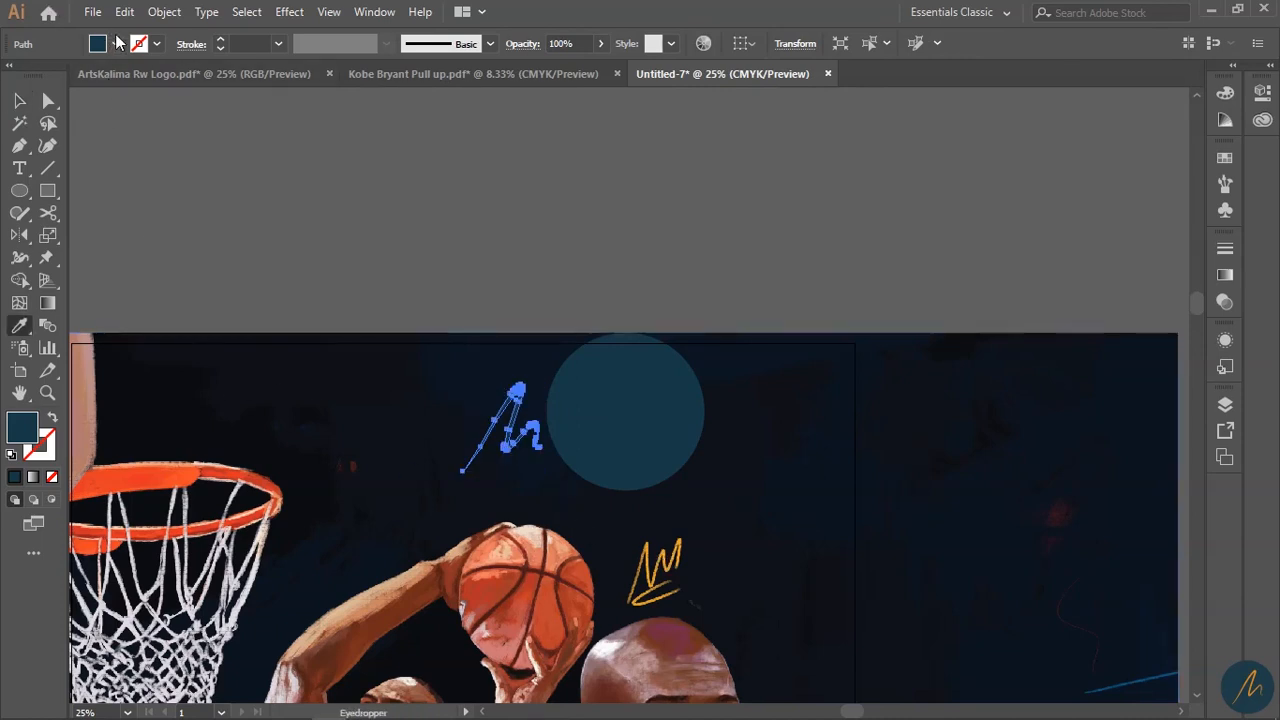
left_click(115, 43)
left_click(38, 76)
key("v")
- Place the teal circle behind the M, shrink the badge and move it near the top
left_click_drag(594, 414, 523, 449)
left_click(531, 425, "shift")
left_click_drag(591, 491, 568, 469)
left_click_drag(537, 443, 525, 426)
- Add a white-stroked outline ring around the teal badge and zoom in on it
left_click(628, 445)
left_click_drag(640, 428, 563, 457)
key("i")
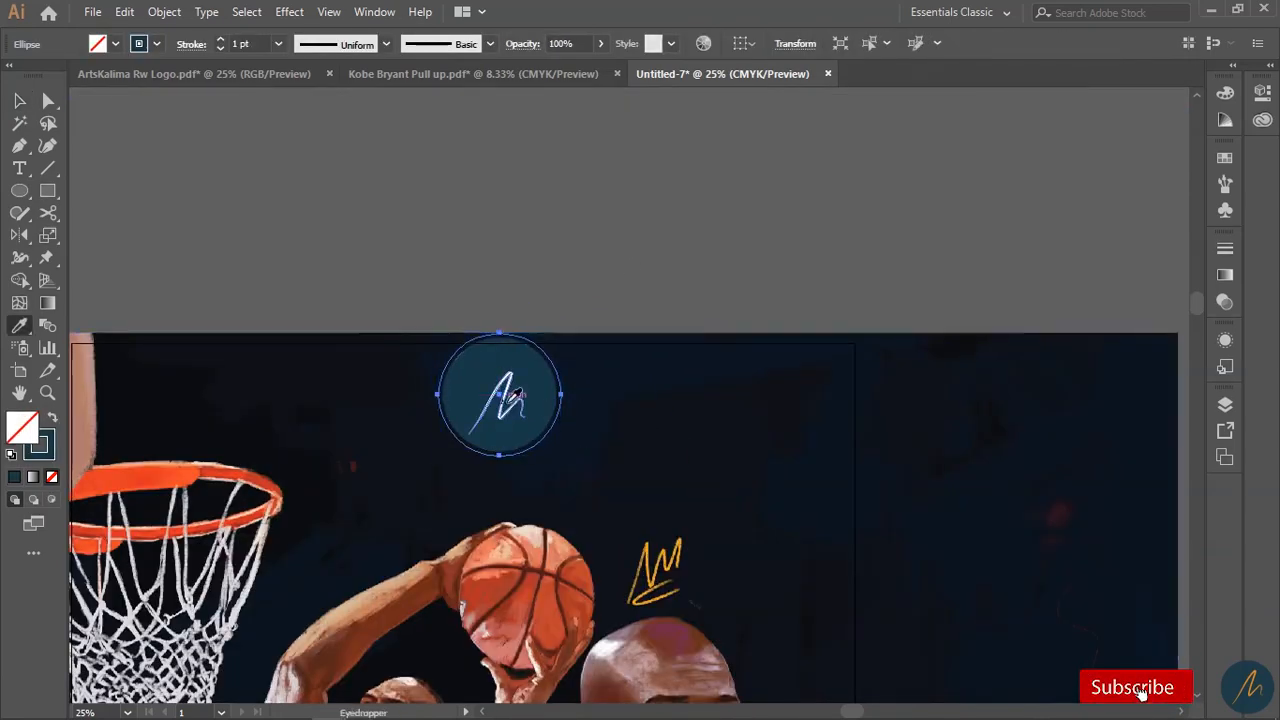
left_click(519, 400)
key("shift+x")
key("ctrl+shift+a")
key("z")
left_click(643, 352, "alt")
left_click(546, 446)
left_click(546, 445)
left_click(546, 445)
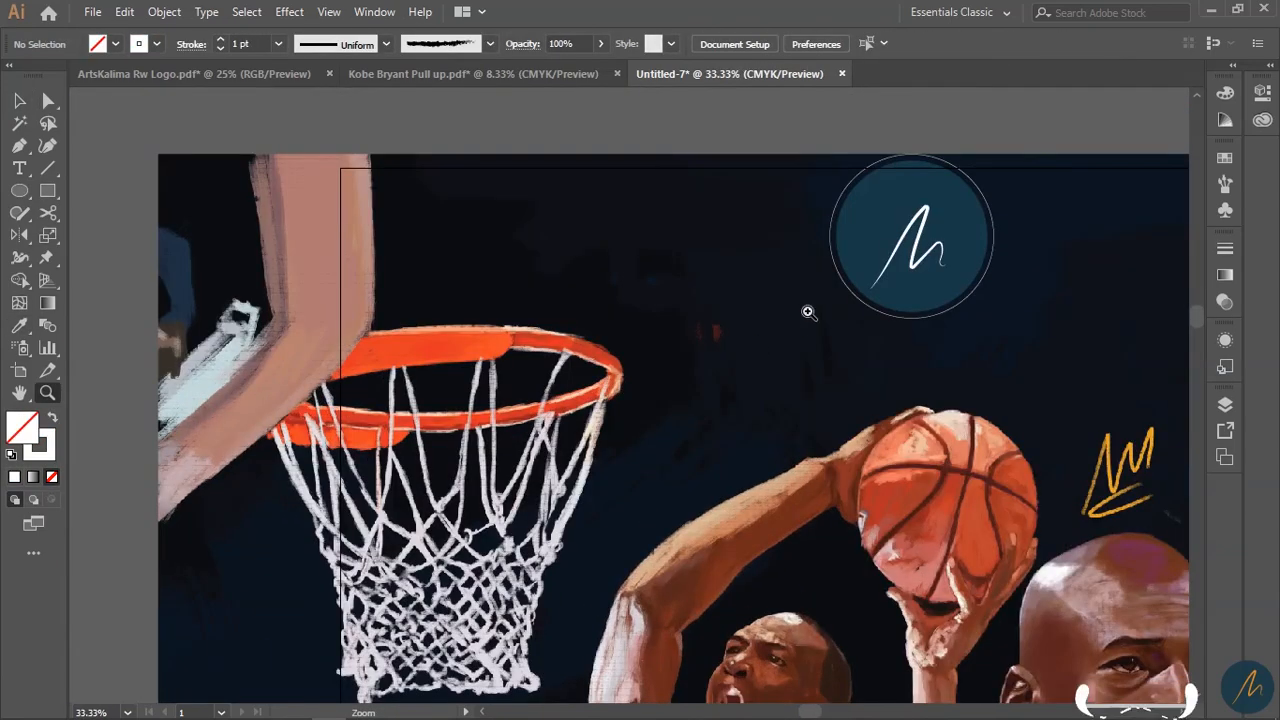
left_click(807, 309)
- Give the white ring a 4 pt stroke with the elliptical width profile
key("v")
left_click(890, 222)
left_click(221, 40)
left_click(221, 40)
left_click(221, 40)
left_click(386, 44)
left_click(363, 104)
left_click(531, 110)
- Nudge the ring, disc and signature left together, then zoom out to the whole poster
key("z")
left_click(609, 451, "alt")
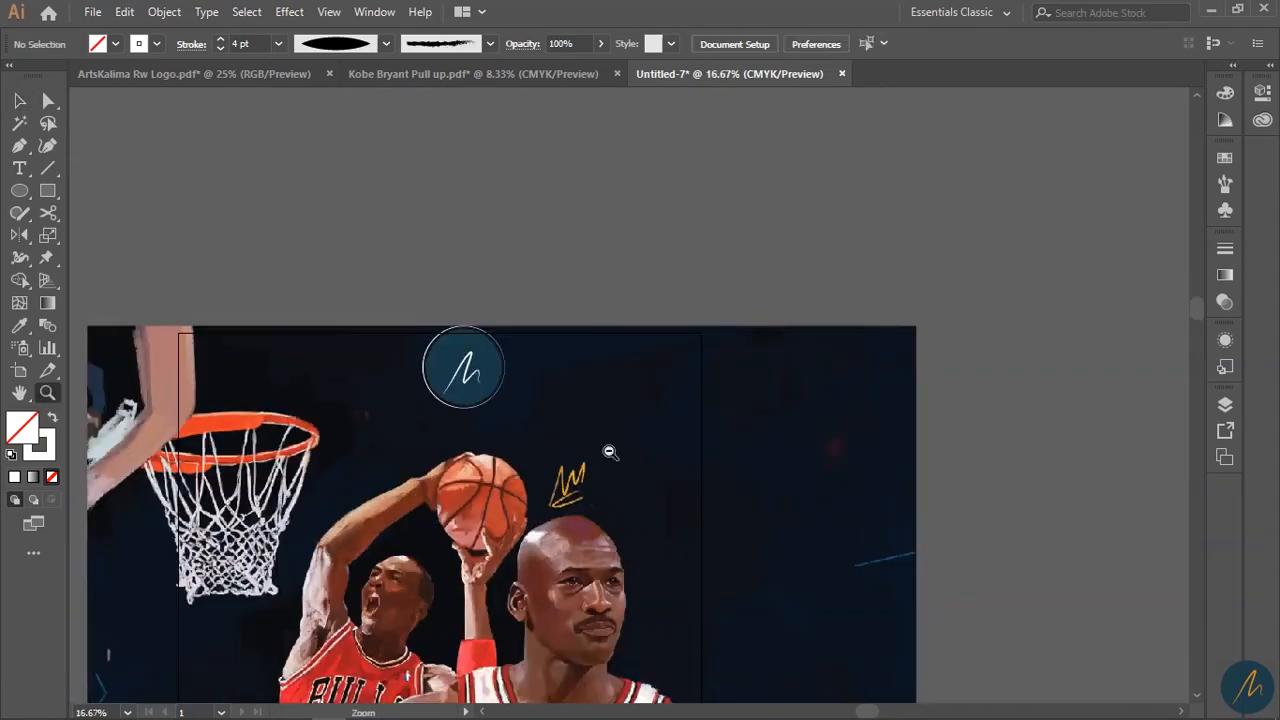
key("v")
left_click_drag(640, 420, 536, 508)
key("shift+Left")
key("shift+Left")
key("shift+Left")
key("shift+Left")
key("shift+Left")
key("shift+Left")
key("shift+Left")
key("shift+Left")
key("z")
left_click(612, 492, "alt")
left_click(612, 492)
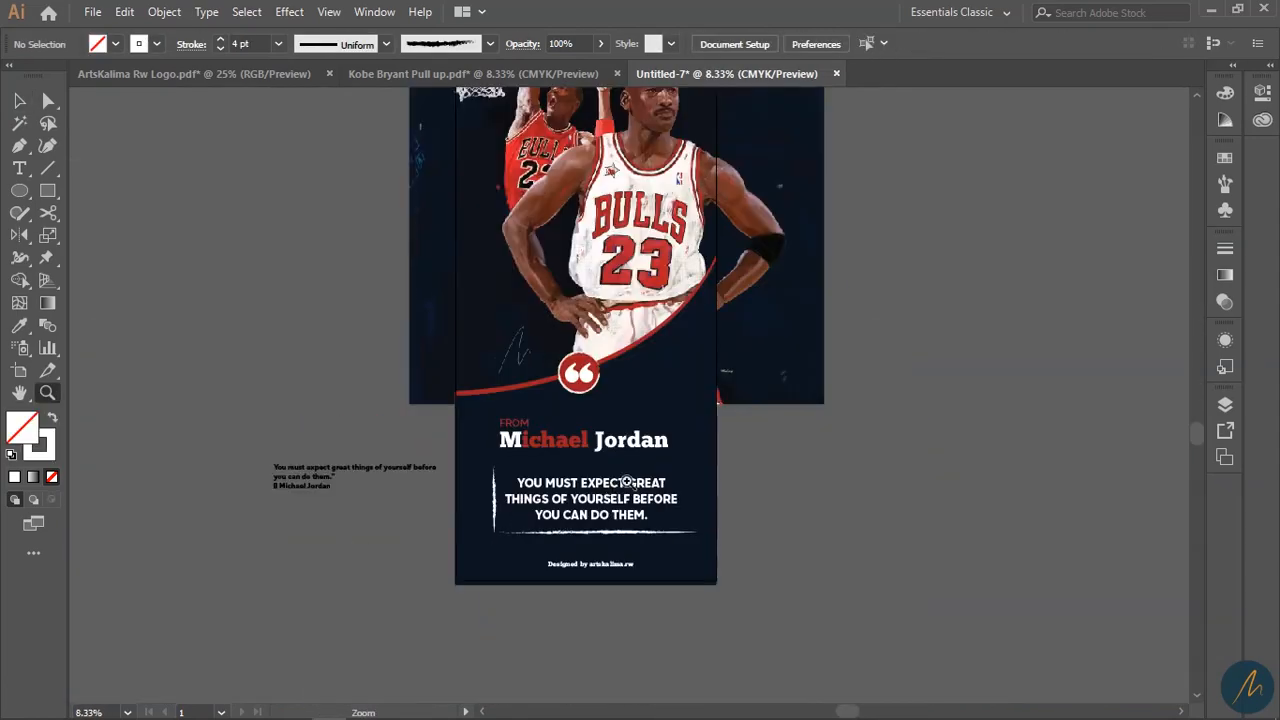
left_click_drag(642, 402, 591, 475)
left_click(605, 465, "alt")
- Draw a tall filled rectangle covering the banner area
key("m")
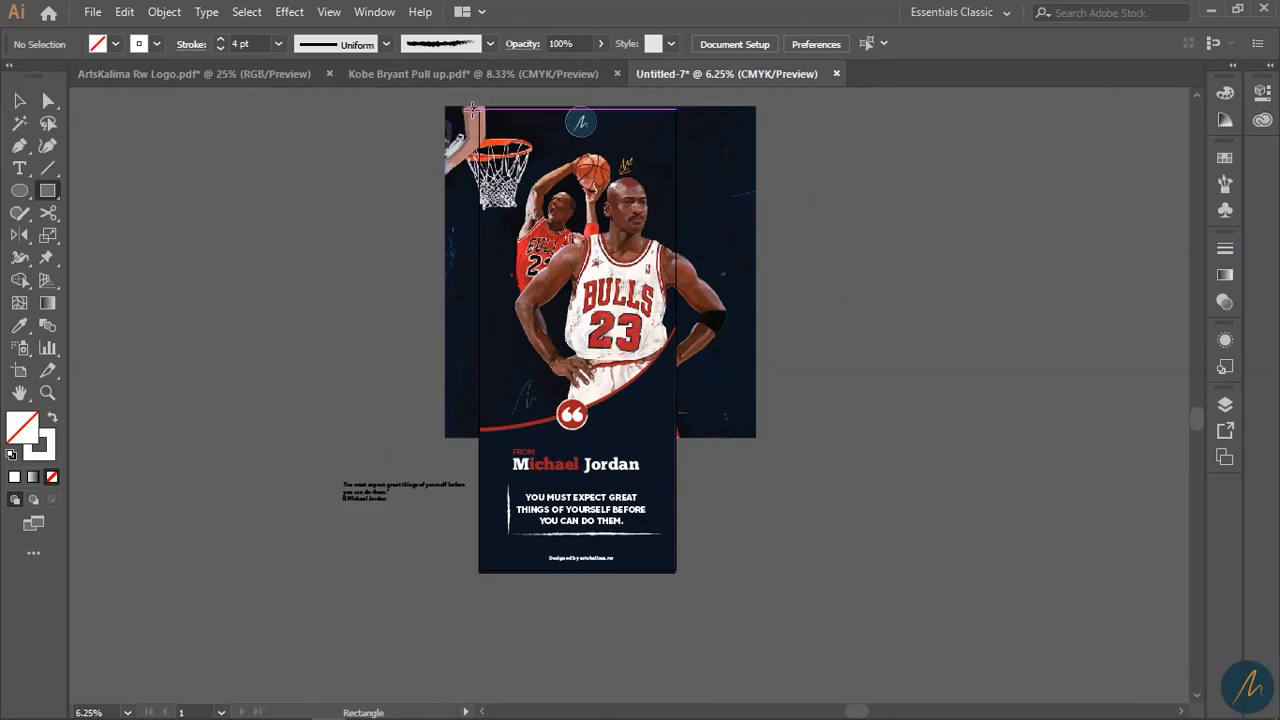
left_click_drag(480, 110, 676, 574)
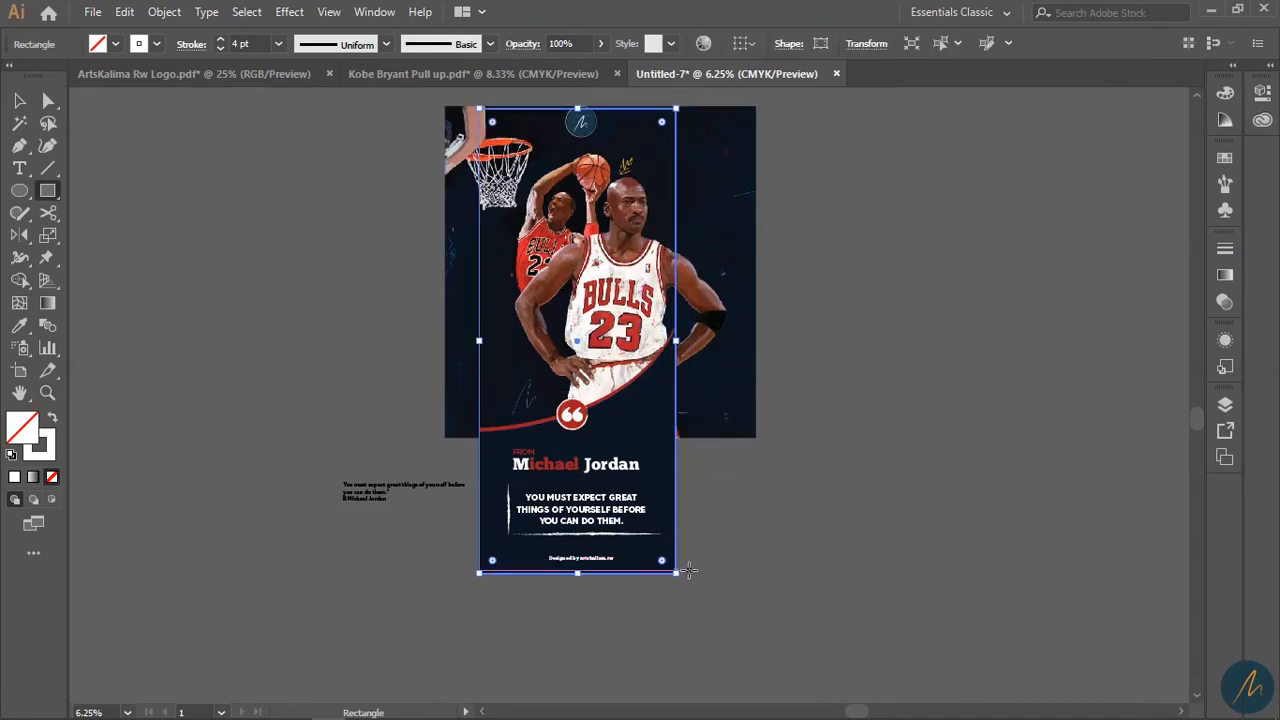
key("i")
left_click(643, 343)
key("v")
left_click(838, 553)
scroll(779, 597, "up", 2)
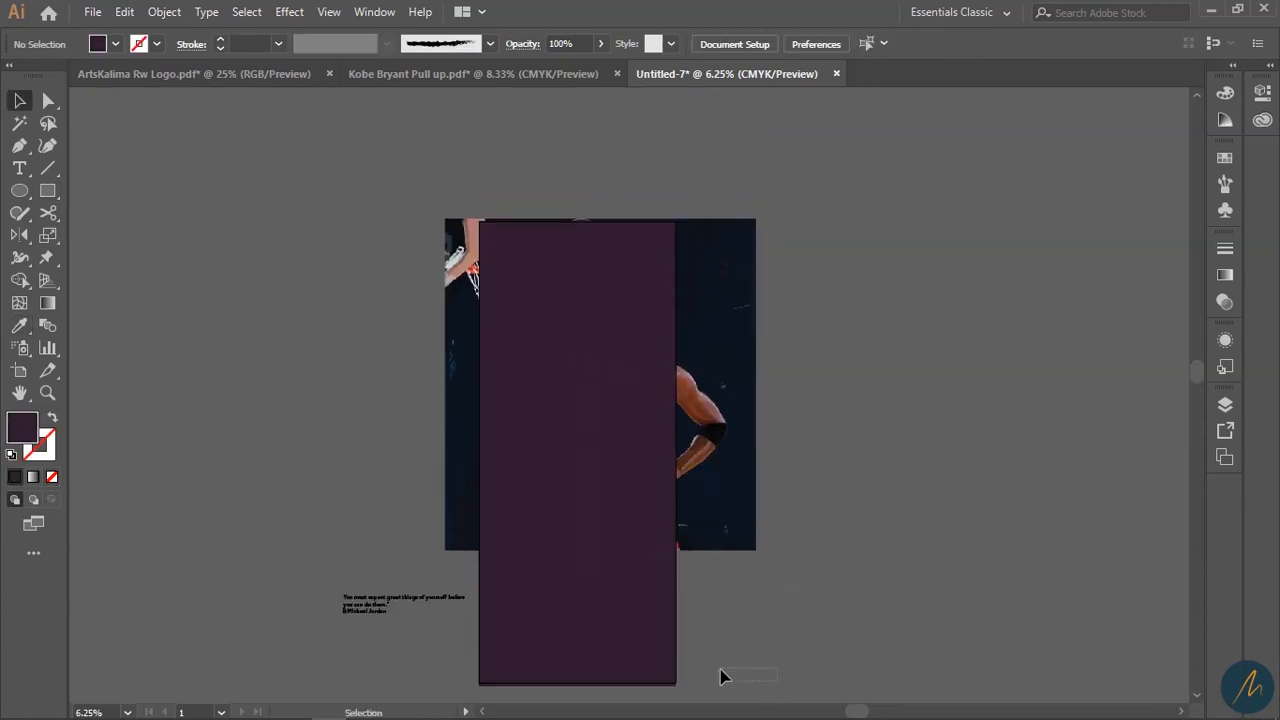
left_click(653, 654)
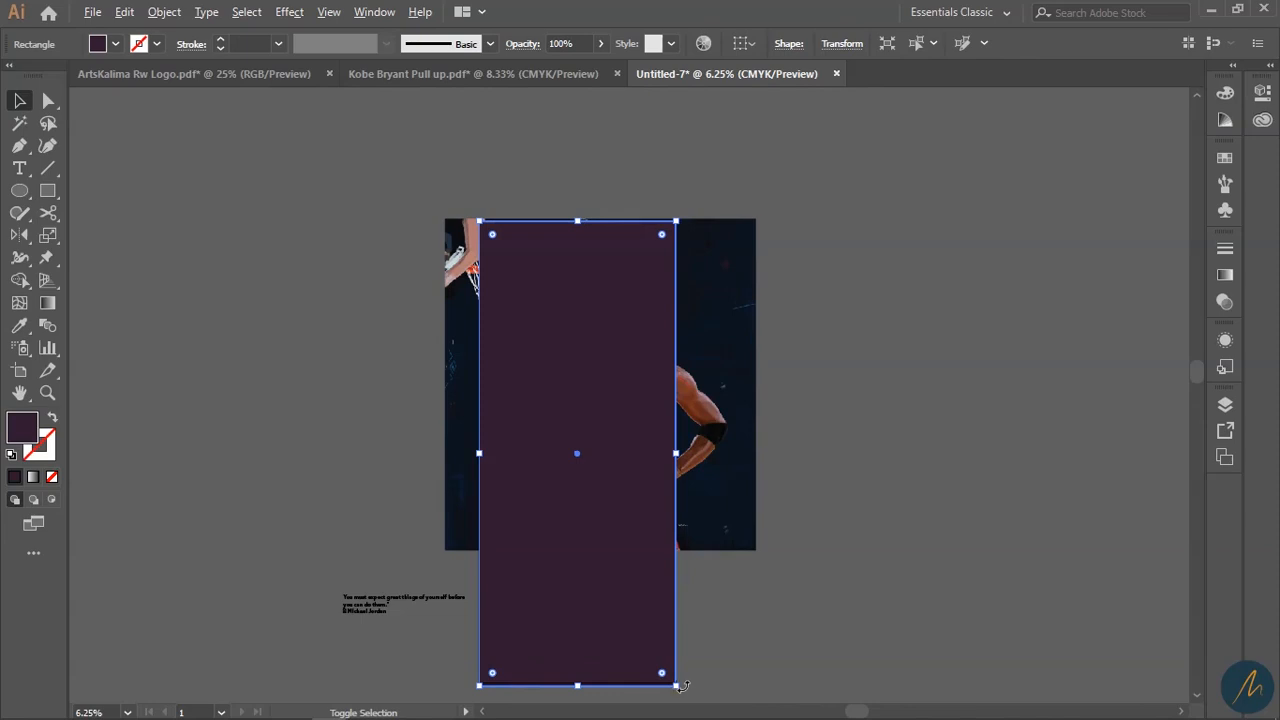
left_click_drag(679, 687, 680, 691)
- Select the rectangle with the poster artwork and make a clipping mask
left_click_drag(818, 682, 470, 165)
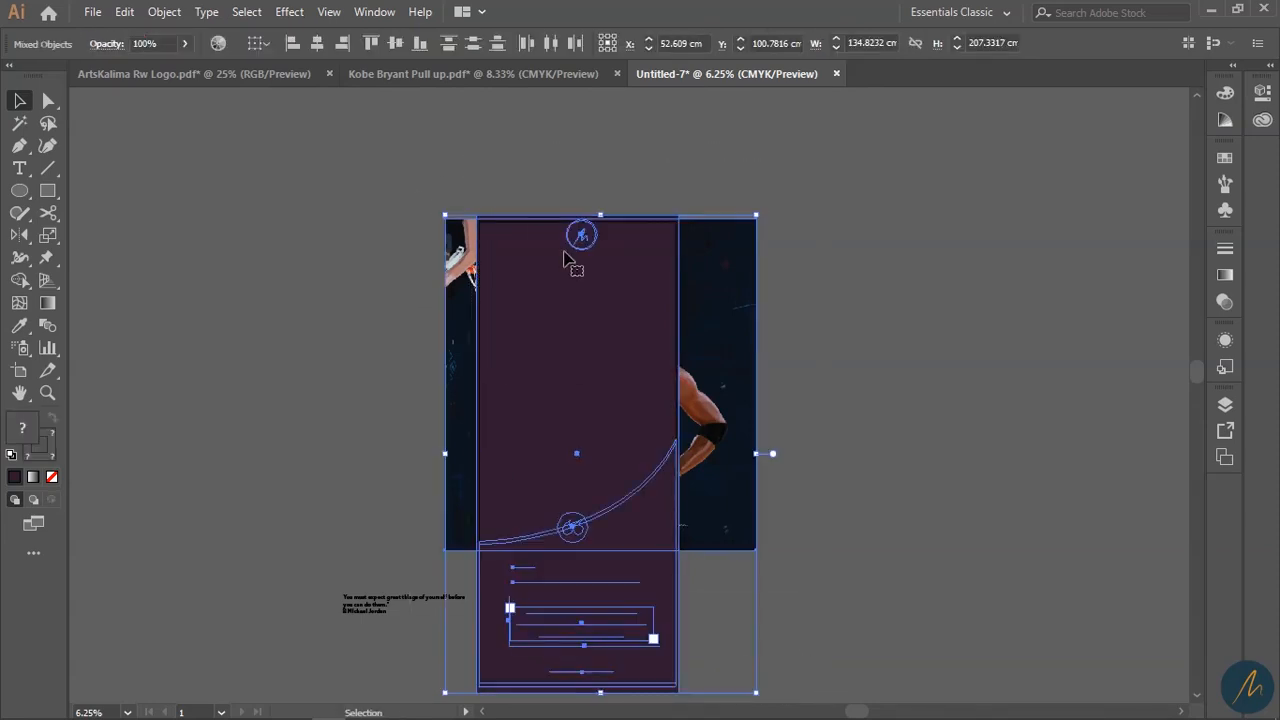
right_click(592, 353)
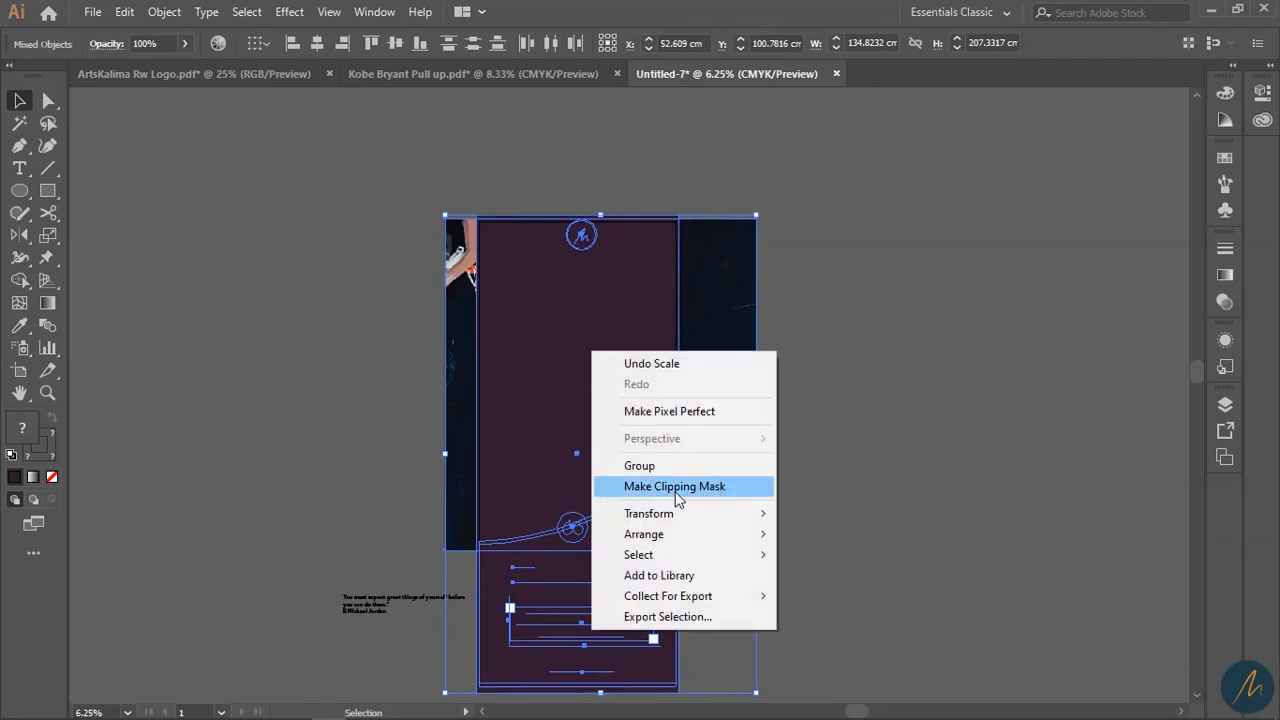
left_click(665, 490)
left_click(856, 477)
key("z")
left_click(557, 455)
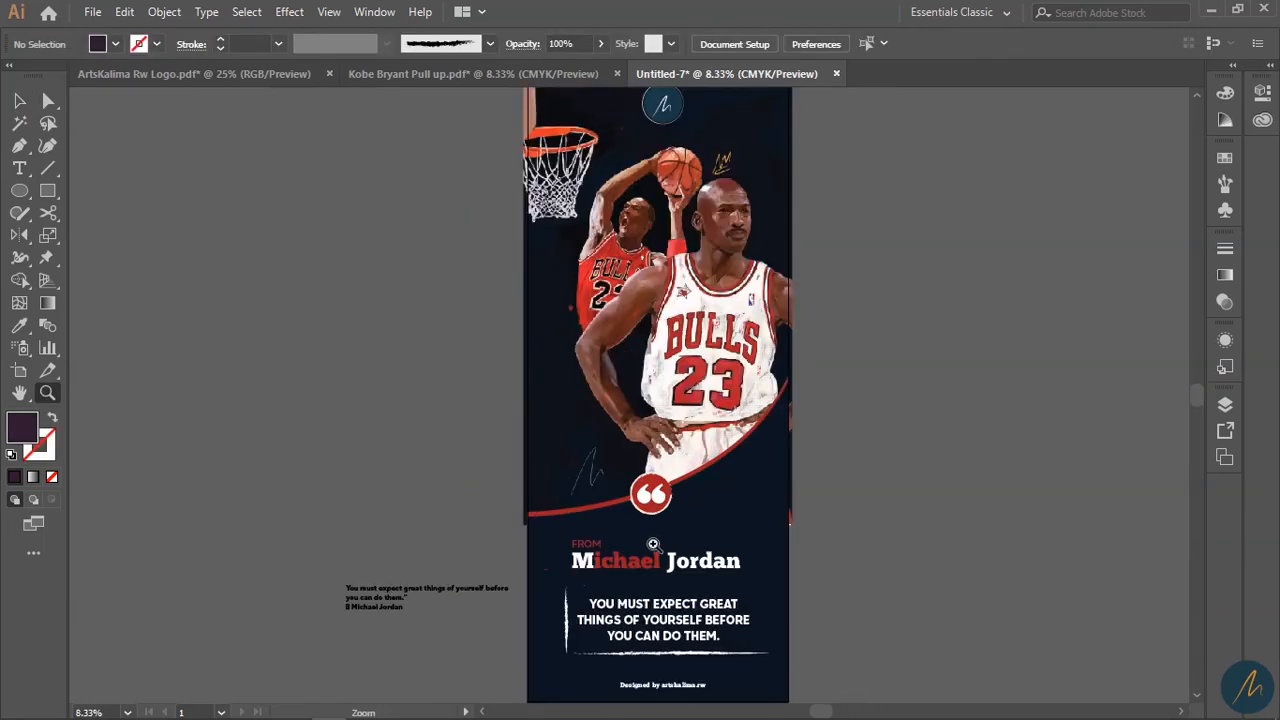
- Enter the clip group and delete the teal disc behind the M signature
left_click_drag(776, 612, 674, 500)
left_click(582, 392)
left_click(582, 392)
left_click_drag(584, 380, 566, 694)
left_click_drag(669, 247, 688, 529)
key("v")
double_click(668, 211)
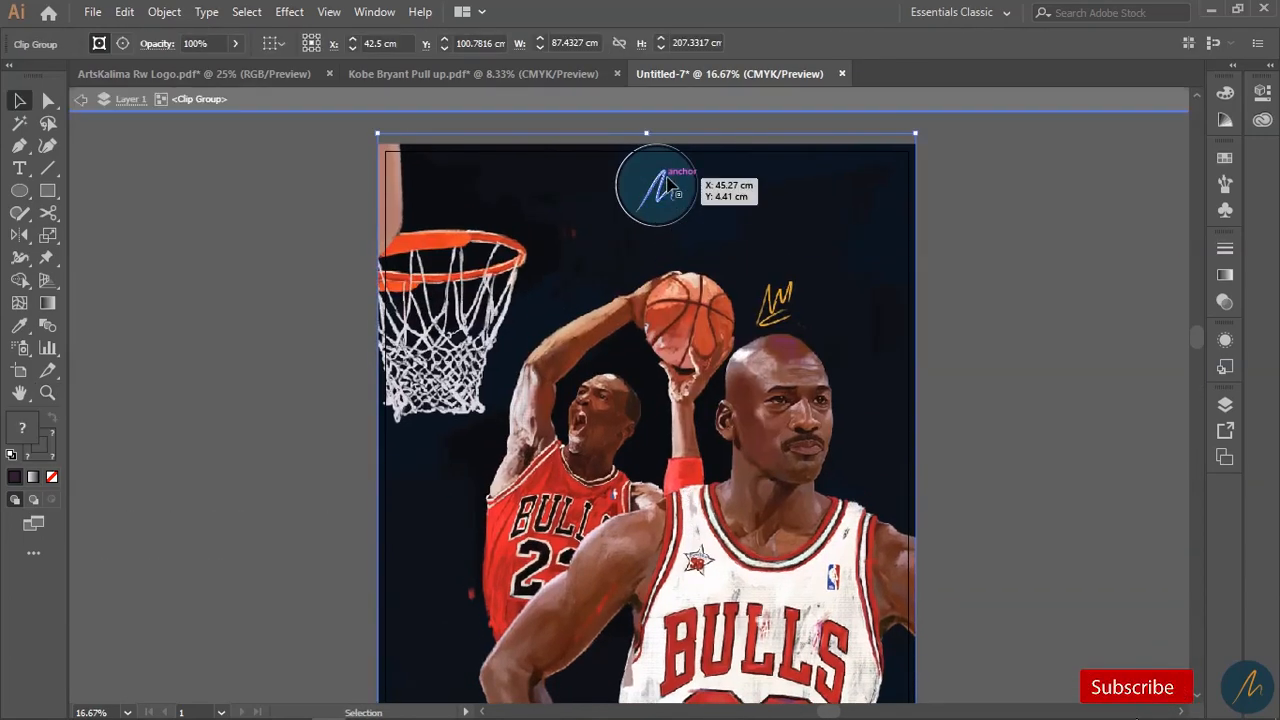
left_click(685, 174)
key("Delete")
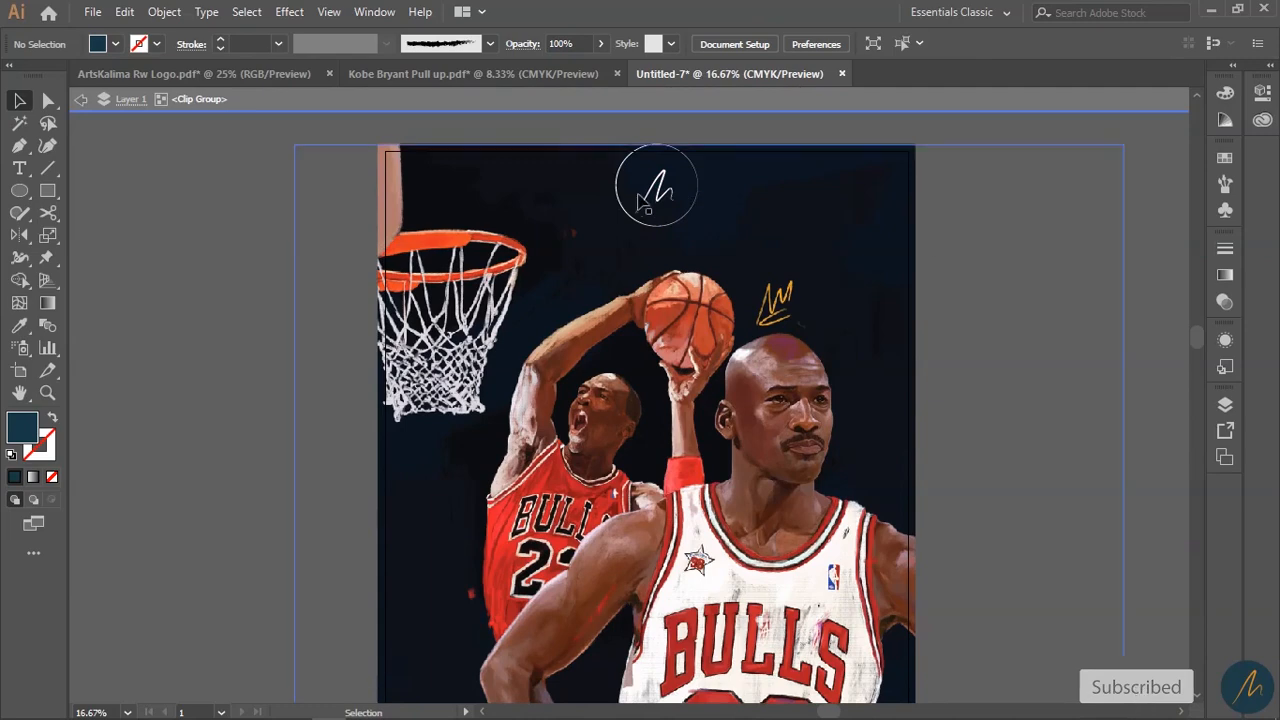
- Scale the M signature down slightly inside the ring
left_click(664, 203)
left_click_drag(680, 218, 684, 226)
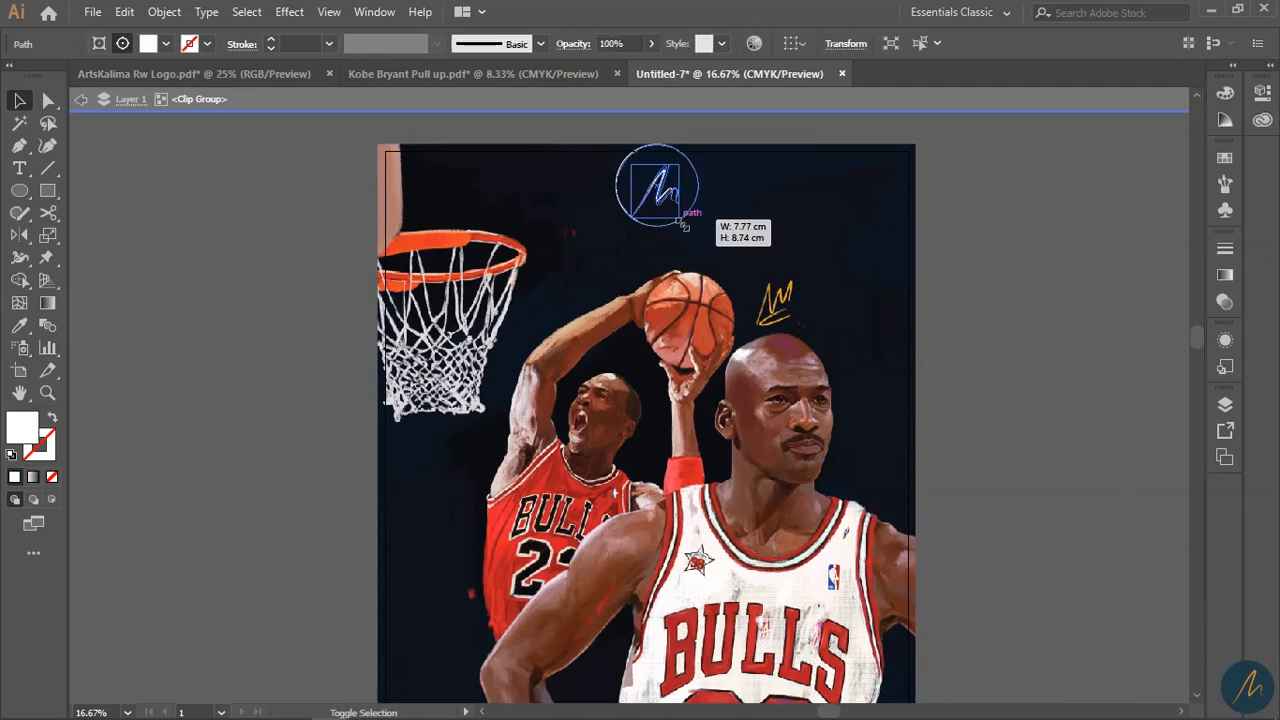
left_click(659, 167)
left_click_drag(659, 167, 662, 172)
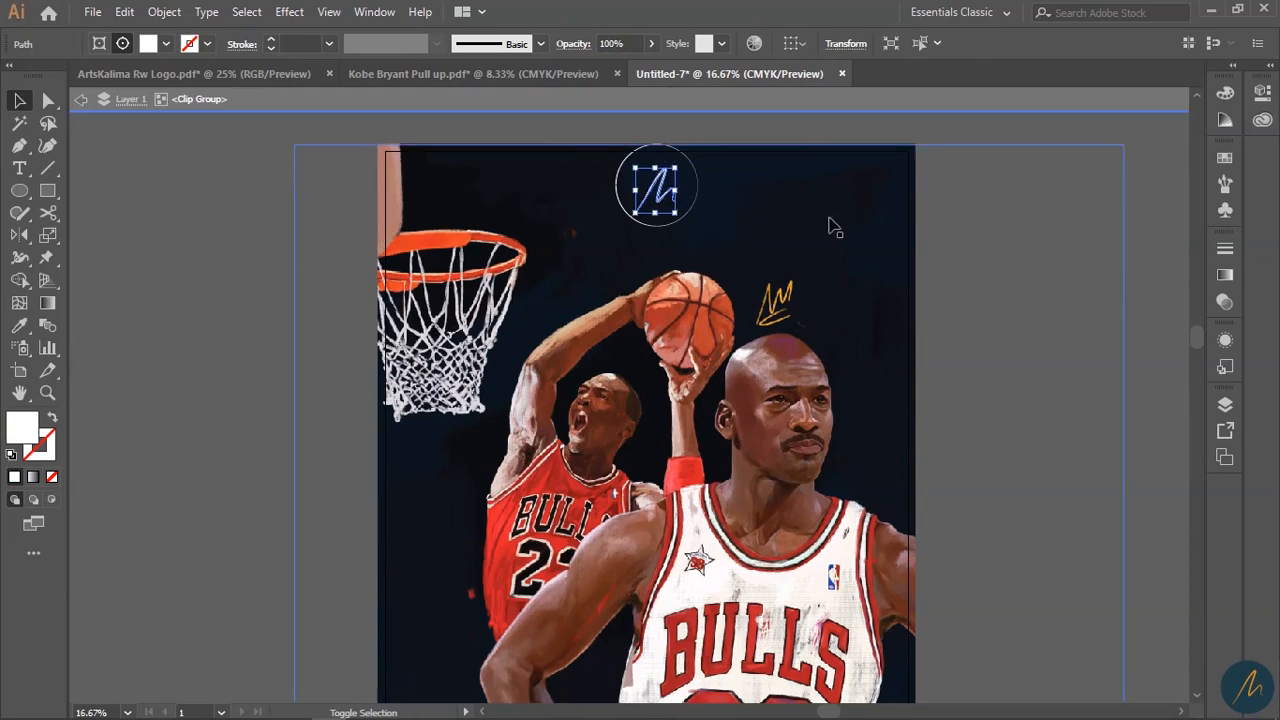
left_click(1154, 329)
- Zoom out and pan over the whole poster, from badge to quote and credit line
key("z")
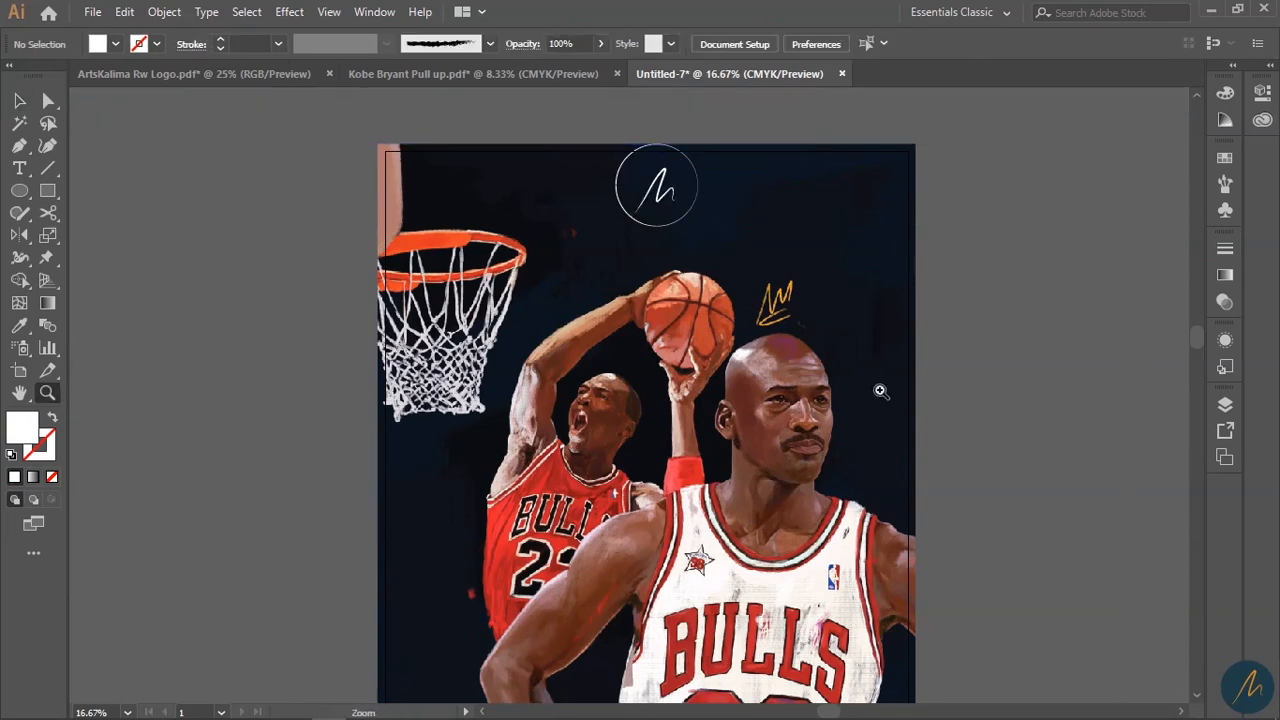
left_click(910, 409, "alt")
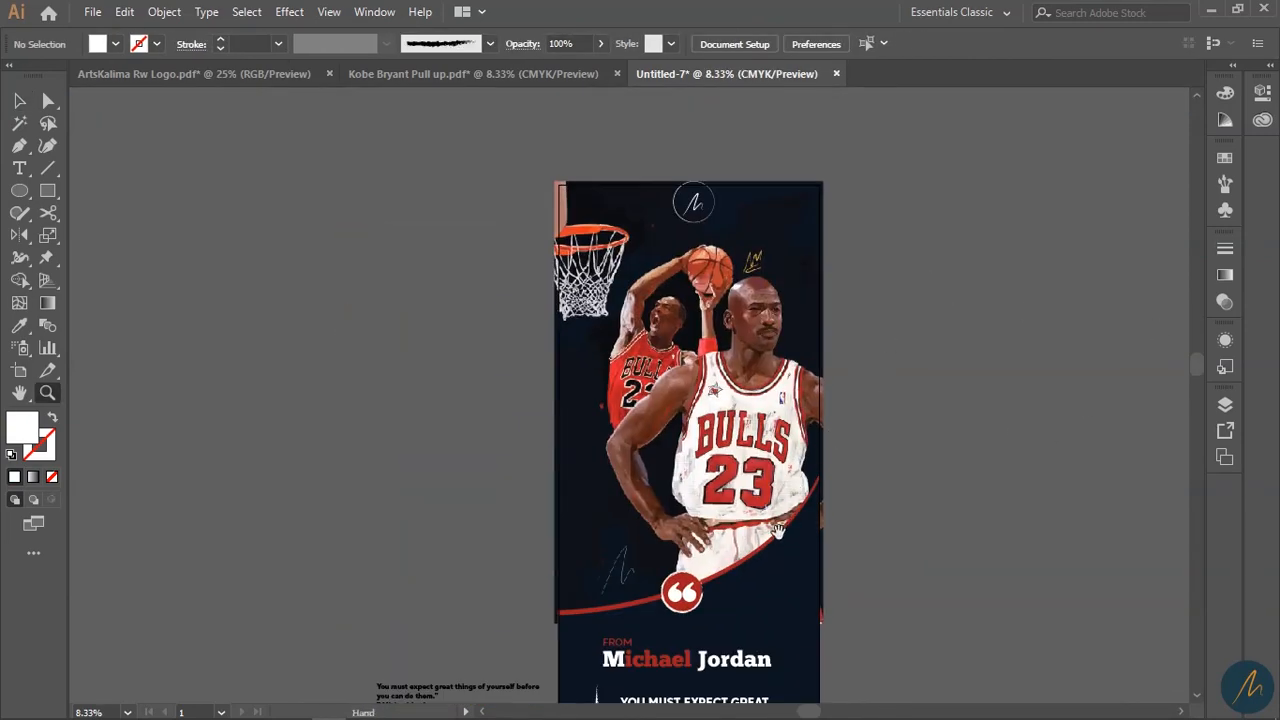
left_click_drag(781, 533, 790, 403)
left_click_drag(751, 502, 752, 449)
left_click_drag(752, 299, 777, 384)
left_click_drag(749, 474, 807, 413)
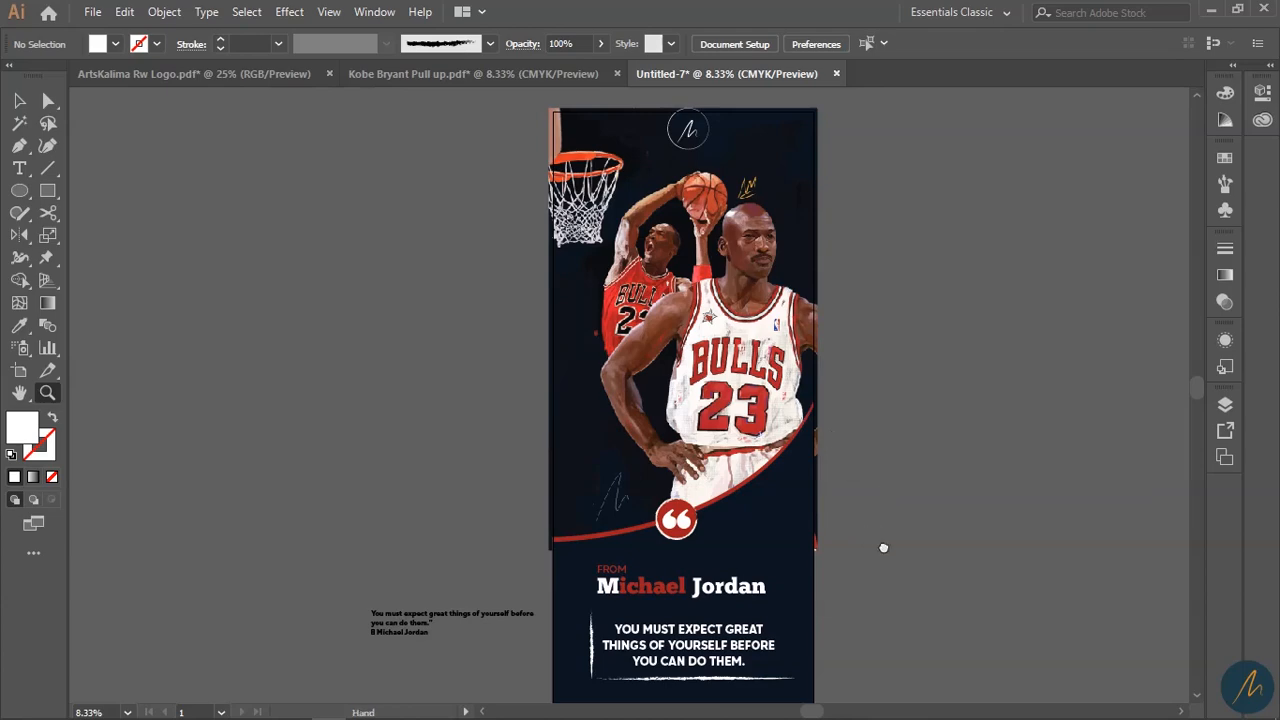
left_click_drag(877, 542, 886, 470)
left_click_drag(793, 436, 801, 474)
scroll(830, 494, "up", 2)
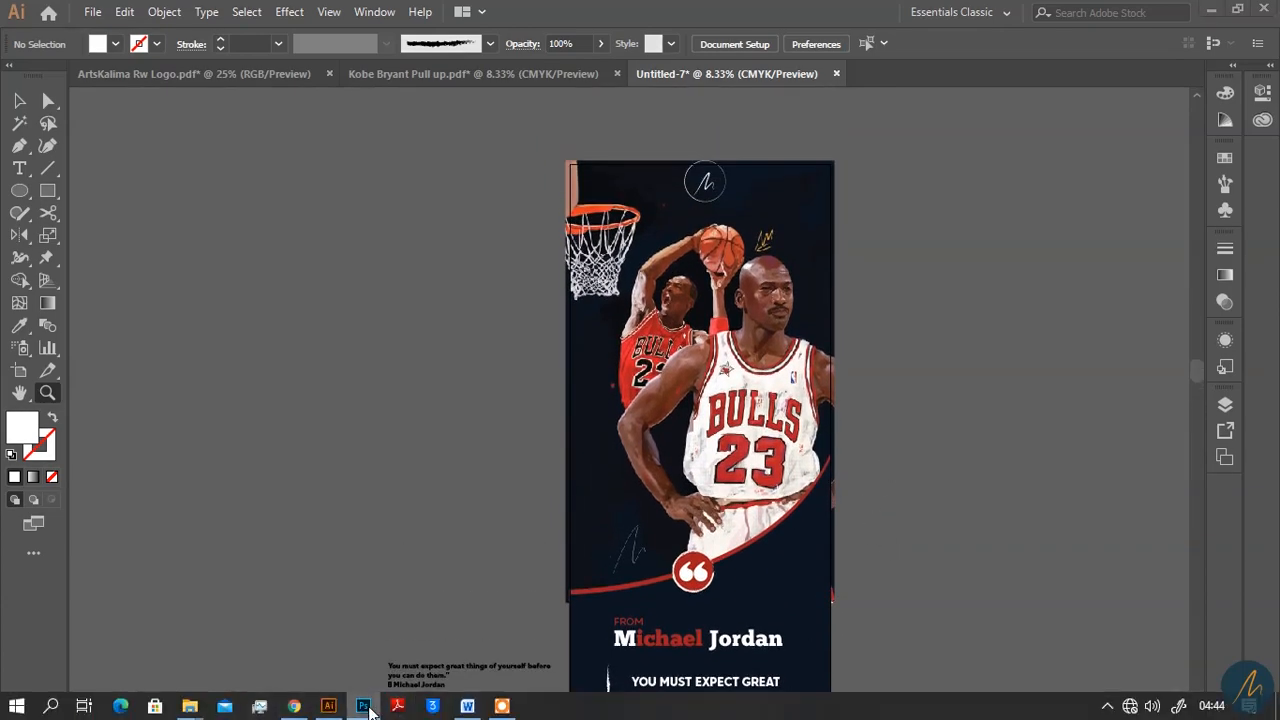
left_click(370, 706)
- In the office photo, close the timeline panel and zoom in on the roll-up stand's top
left_click(168, 72)
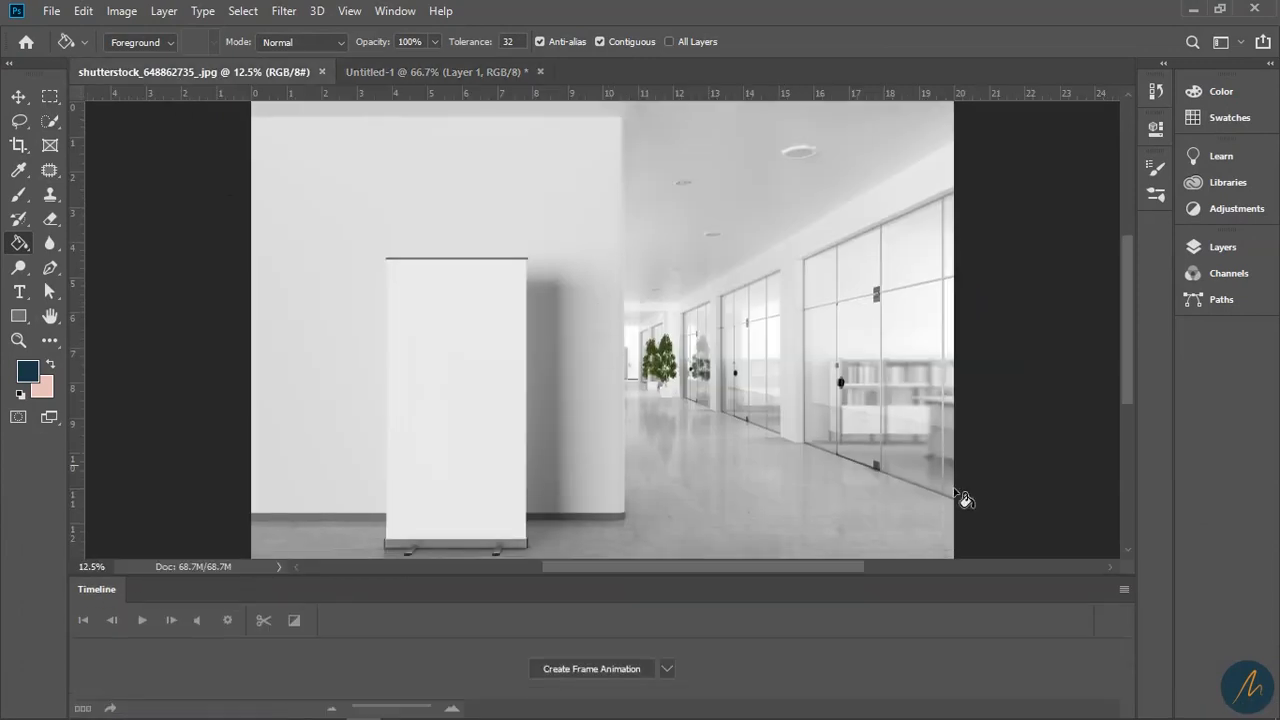
left_click(1124, 589)
left_click(1140, 562)
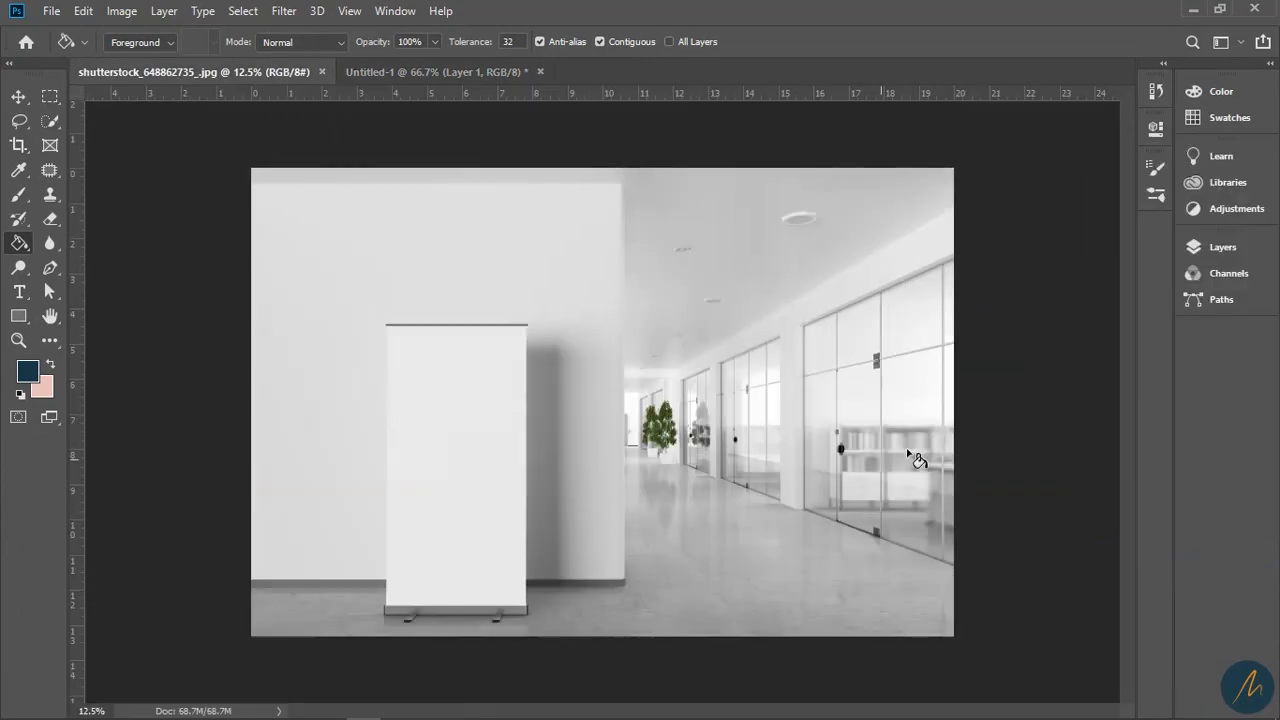
key("z")
left_click(520, 468)
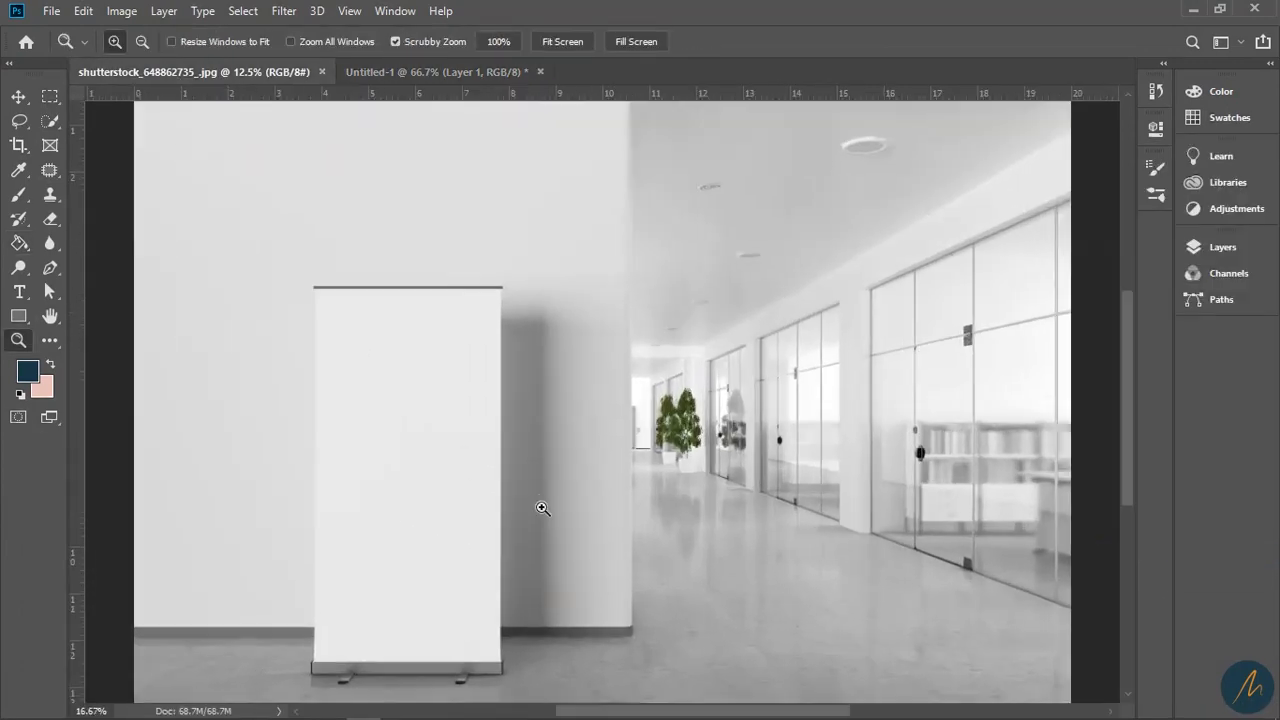
left_click_drag(559, 447, 643, 507)
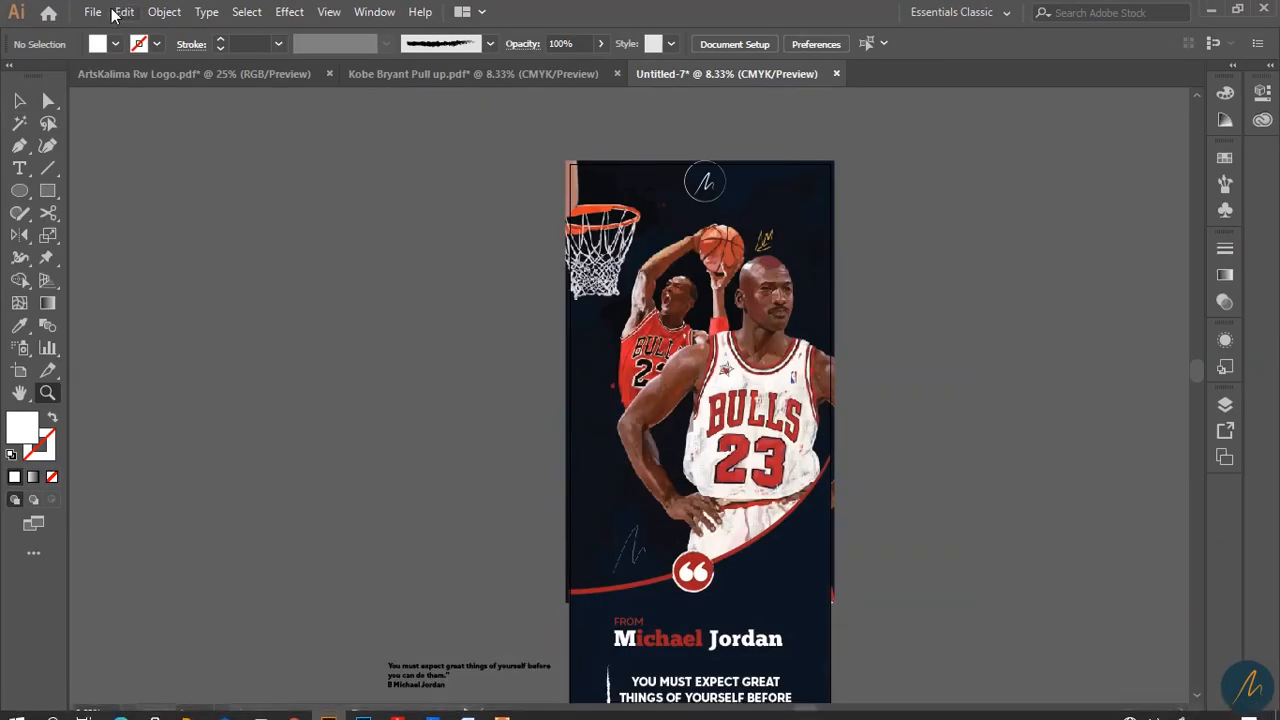
left_click(92, 12)
- Save the banner as 'MJ Pull up Banner' in Adobe PDF format
left_click(110, 184)
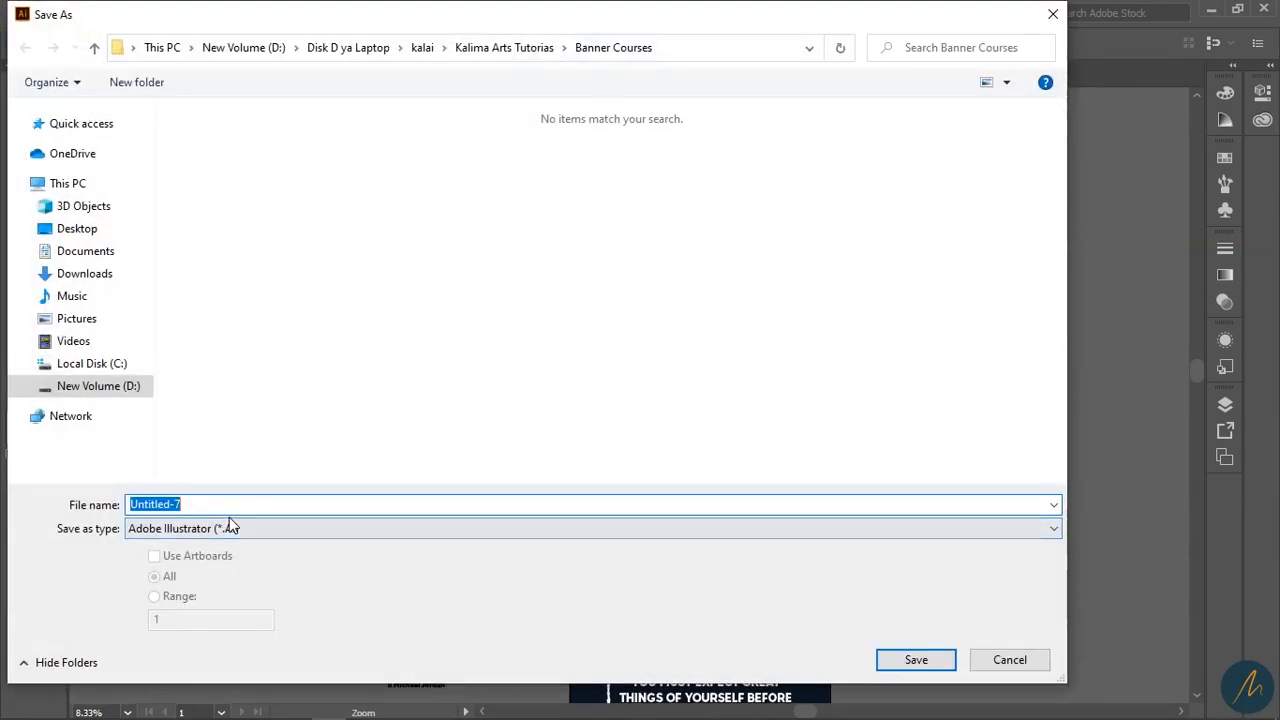
type("MJ")
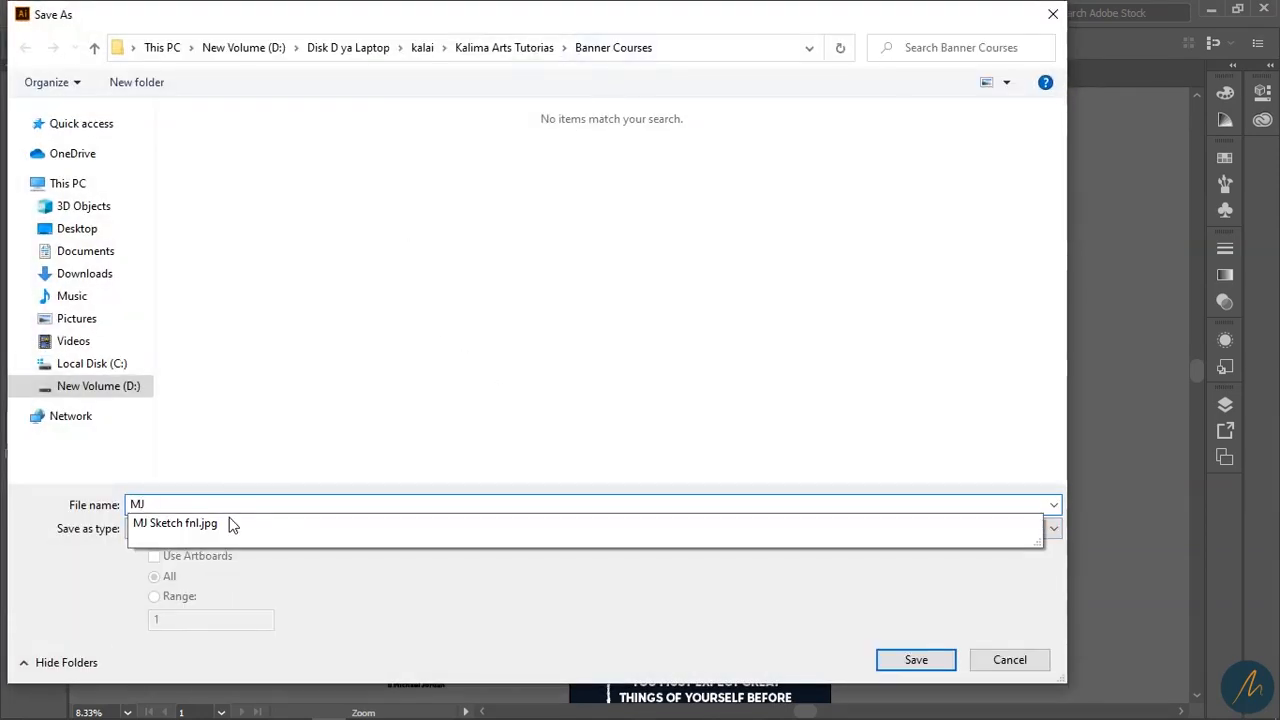
mouse_move(229, 523)
type("P")
key("ctrl+a")
key("BackSpace")
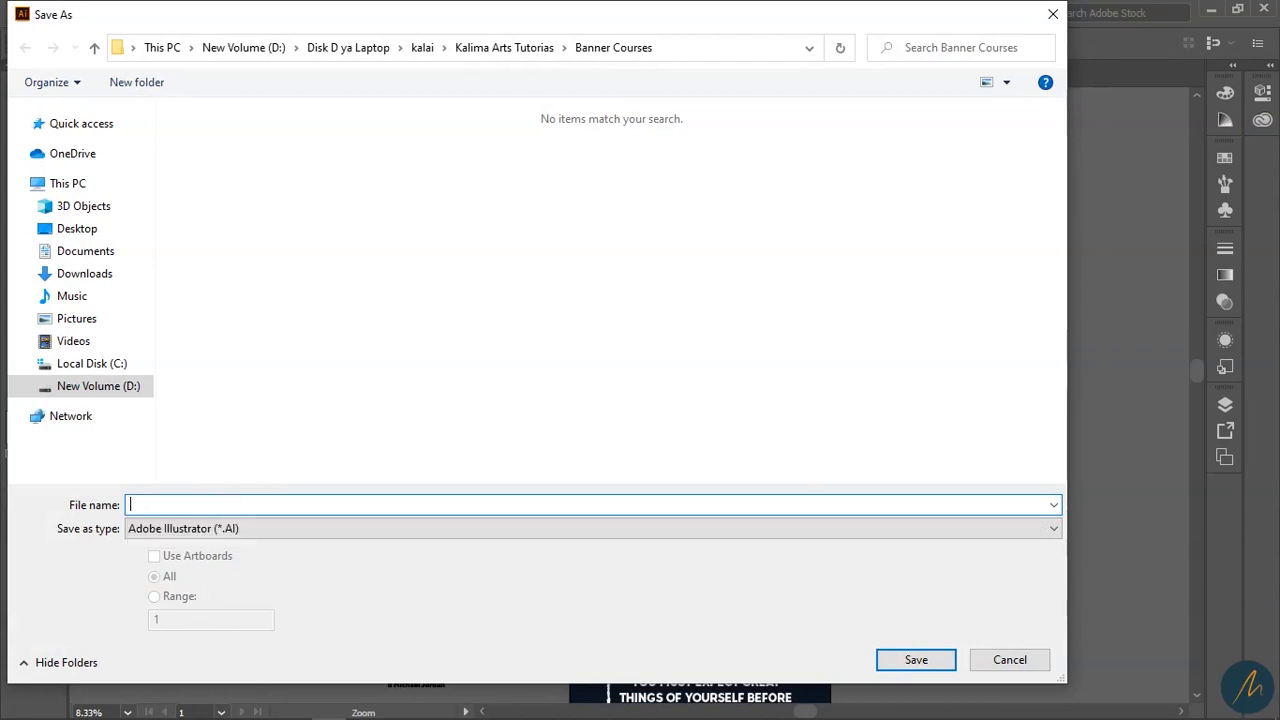
type("Il ap")
key("BackSpace")
key("BackSpace")
key("BackSpace")
key("BackSpace")
key("BackSpace")
type("M")
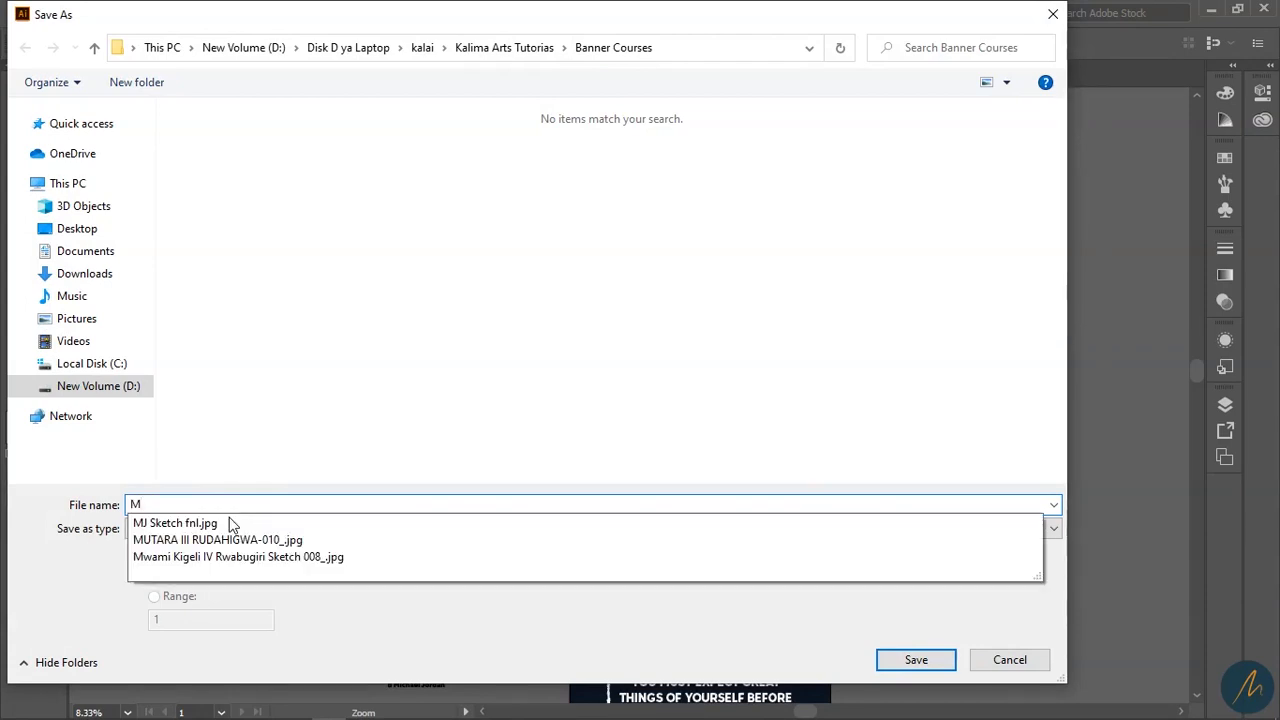
type("J Pull u")
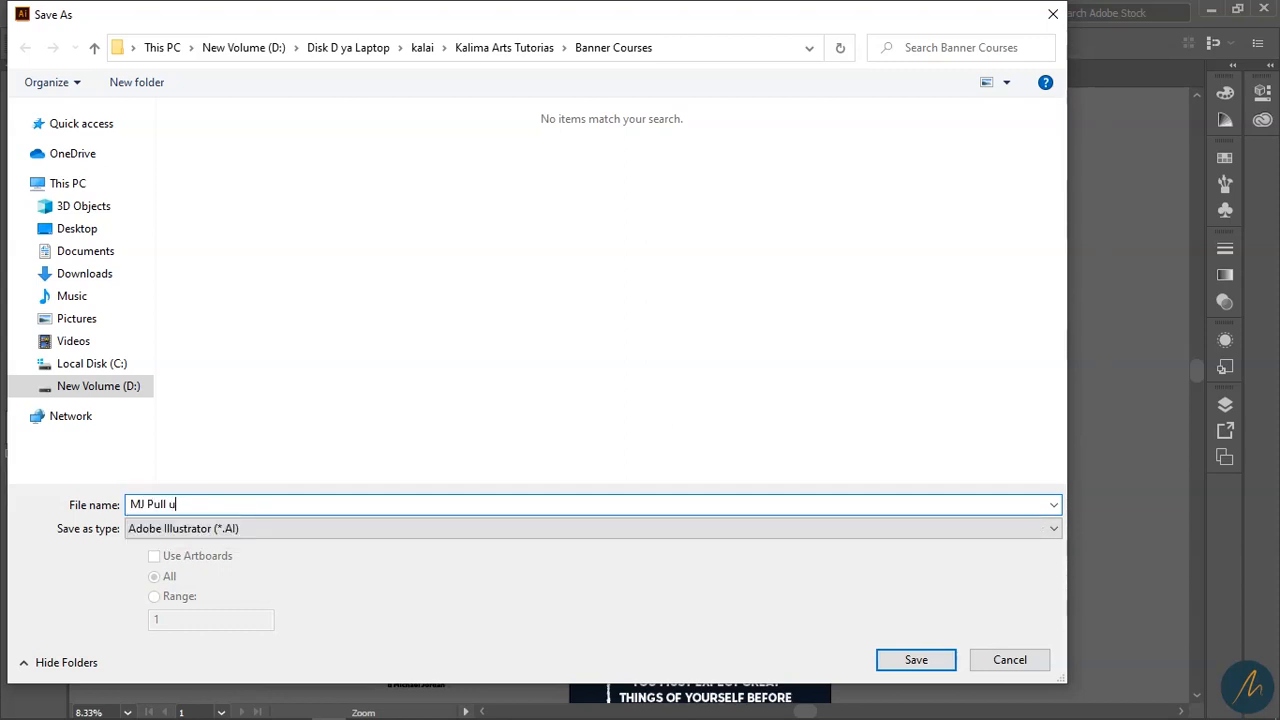
type("pbanner")
left_click(195, 530)
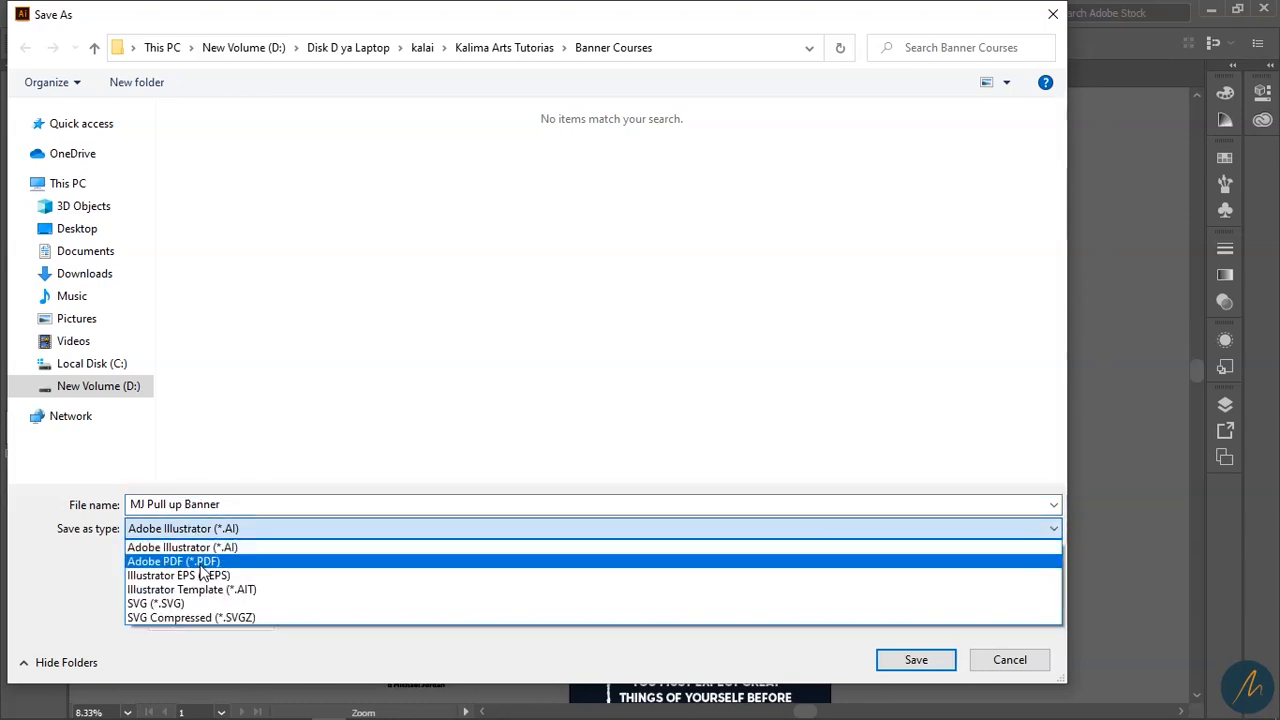
left_click(201, 563)
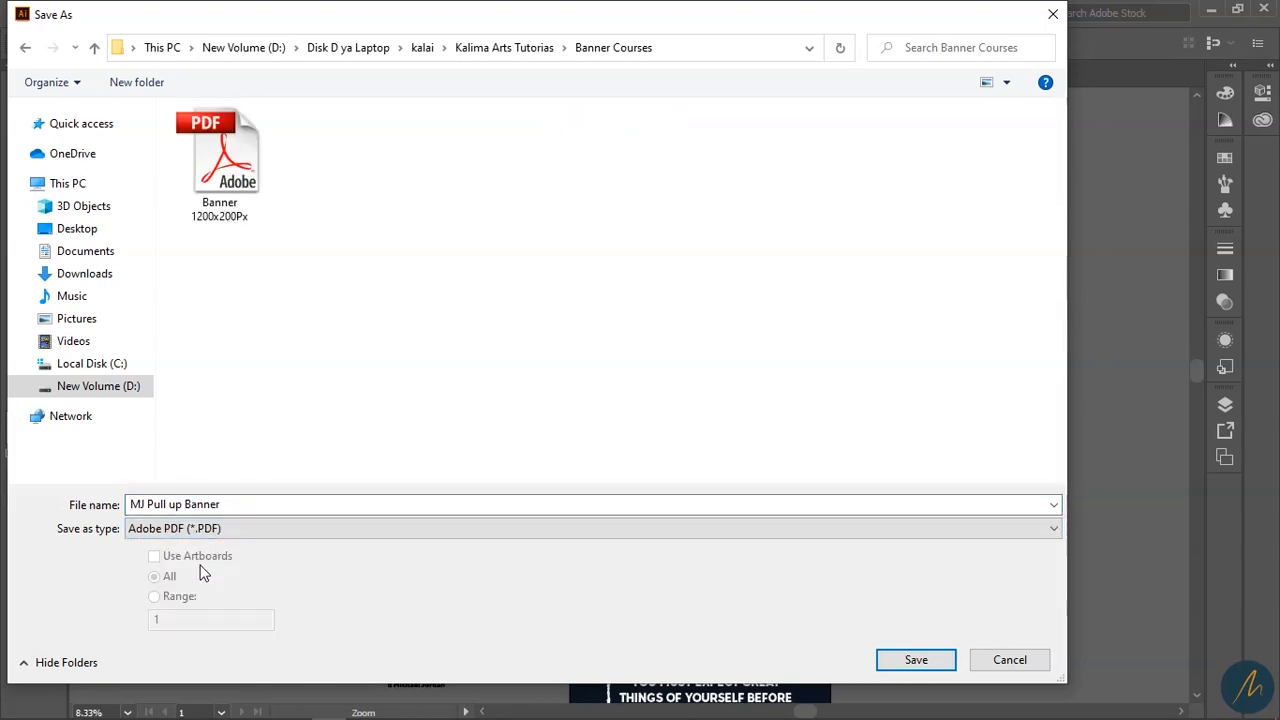
left_click(908, 672)
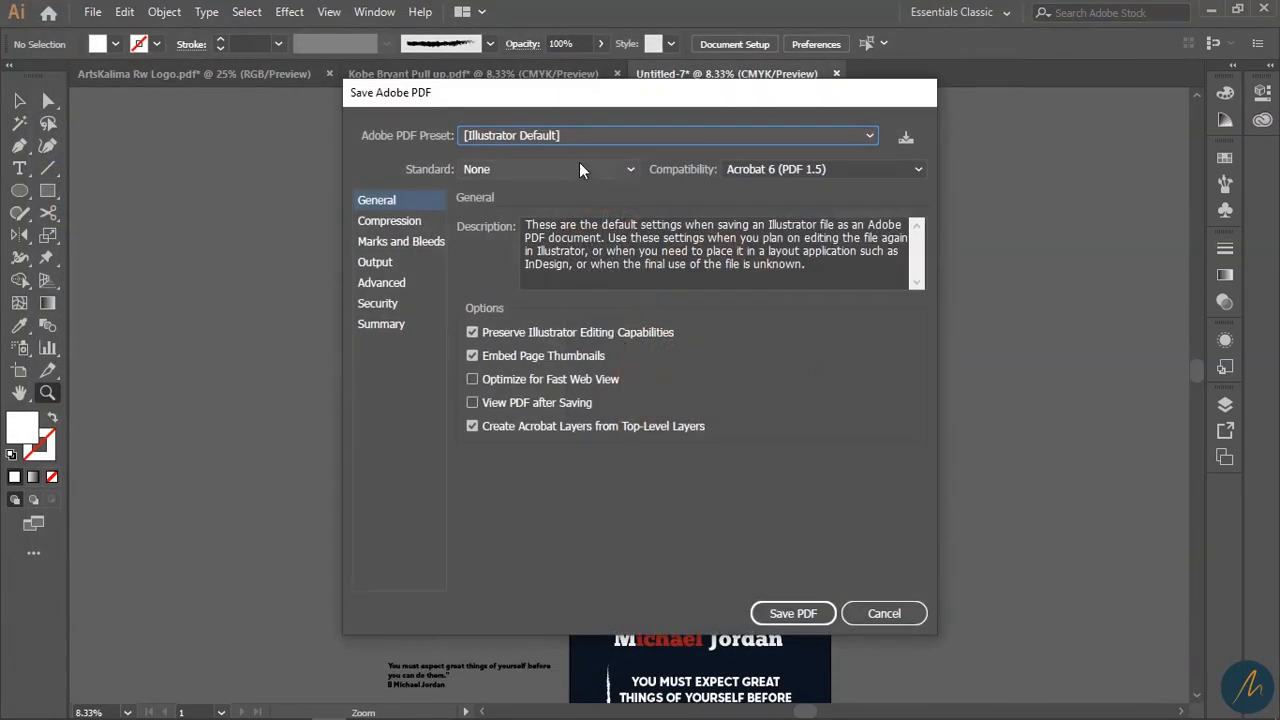
- Save the PDF with the [High Quality Print] preset and return to the Photoshop mockup
left_click(589, 138)
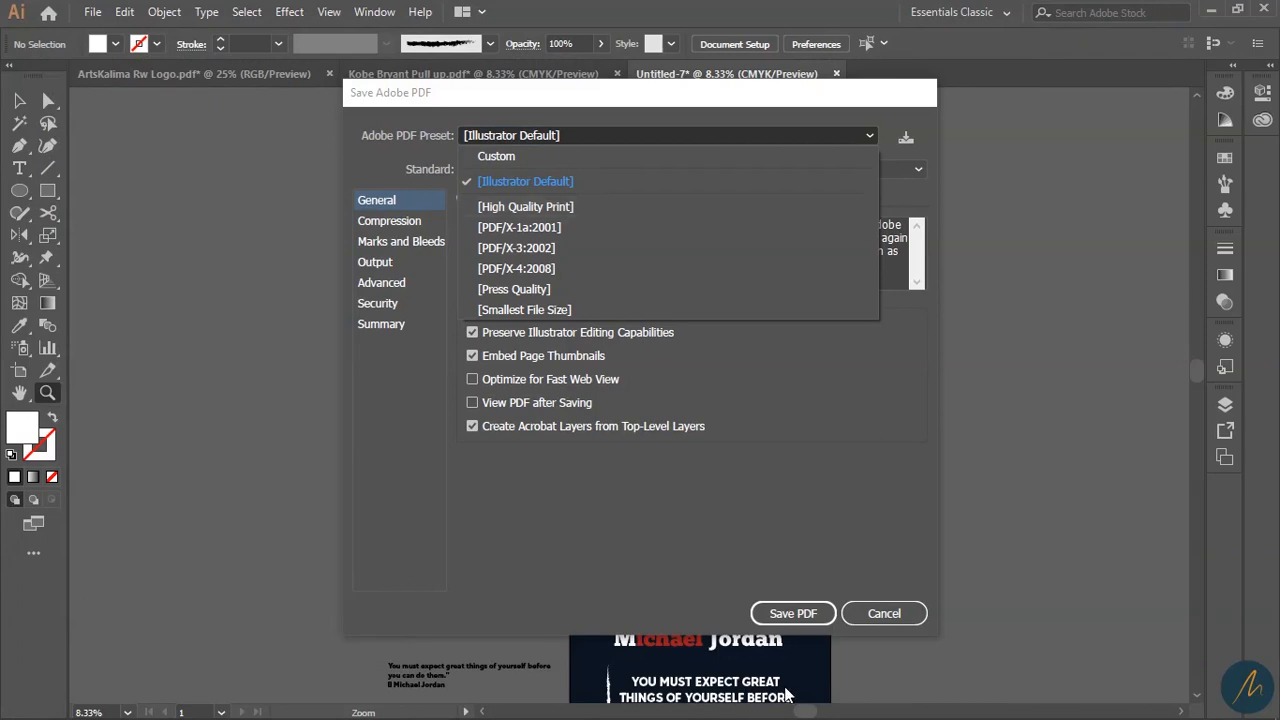
left_click(525, 207)
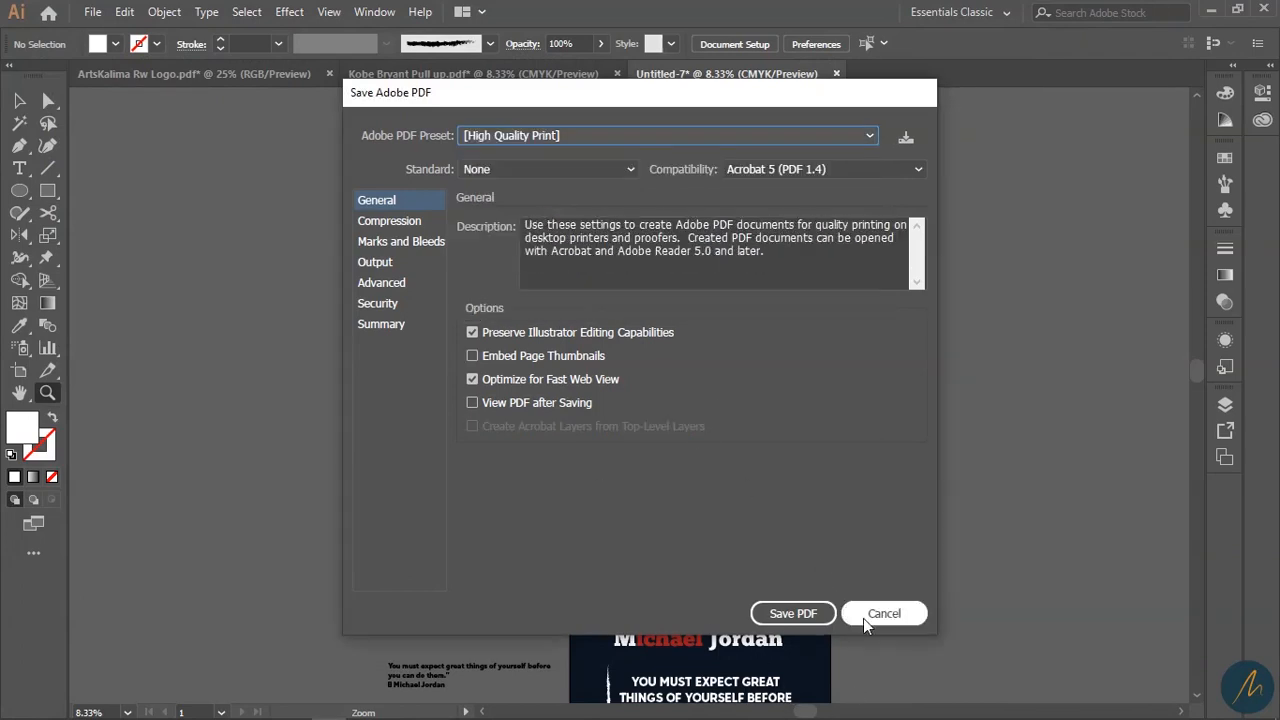
left_click(793, 613)
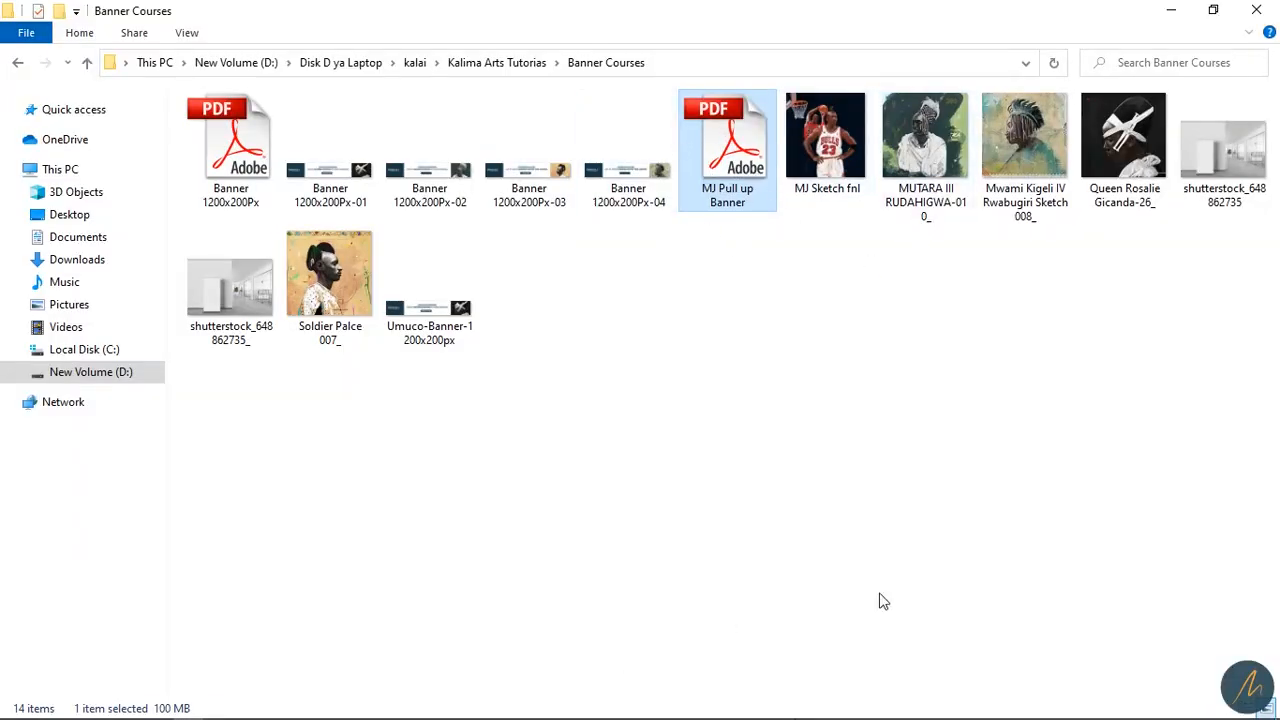
left_click(1213, 10)
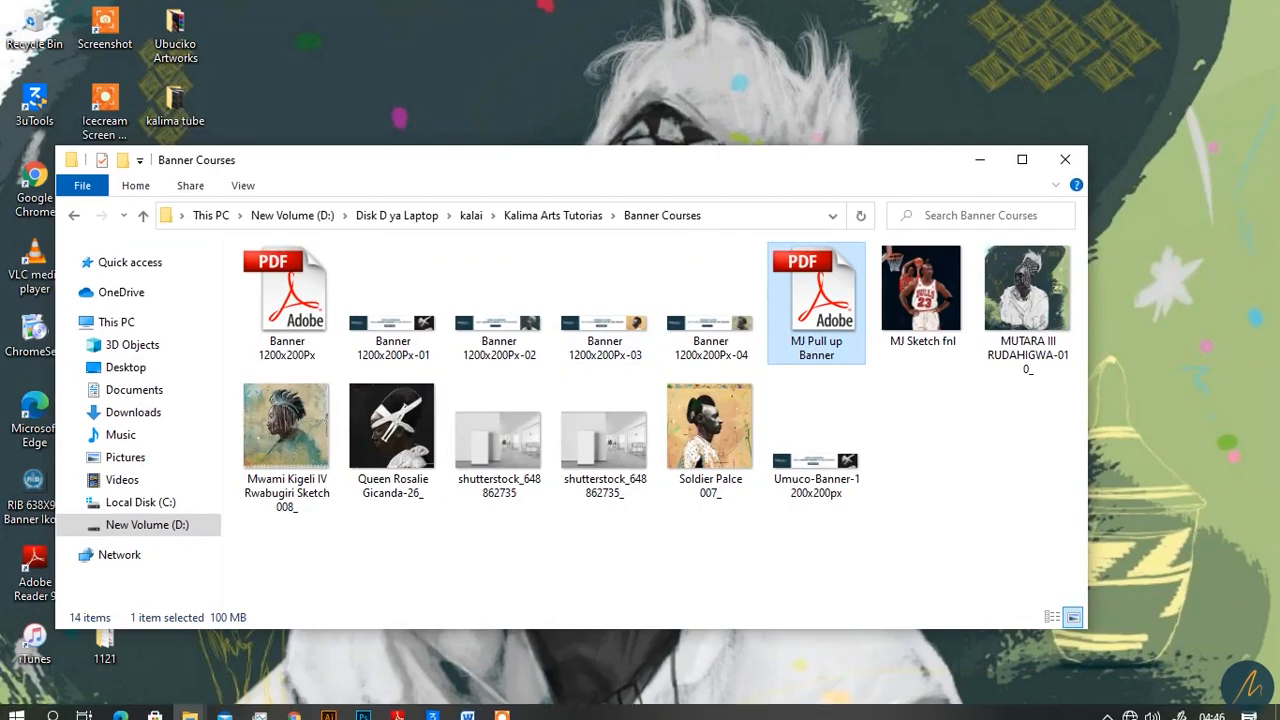
left_click(361, 712)
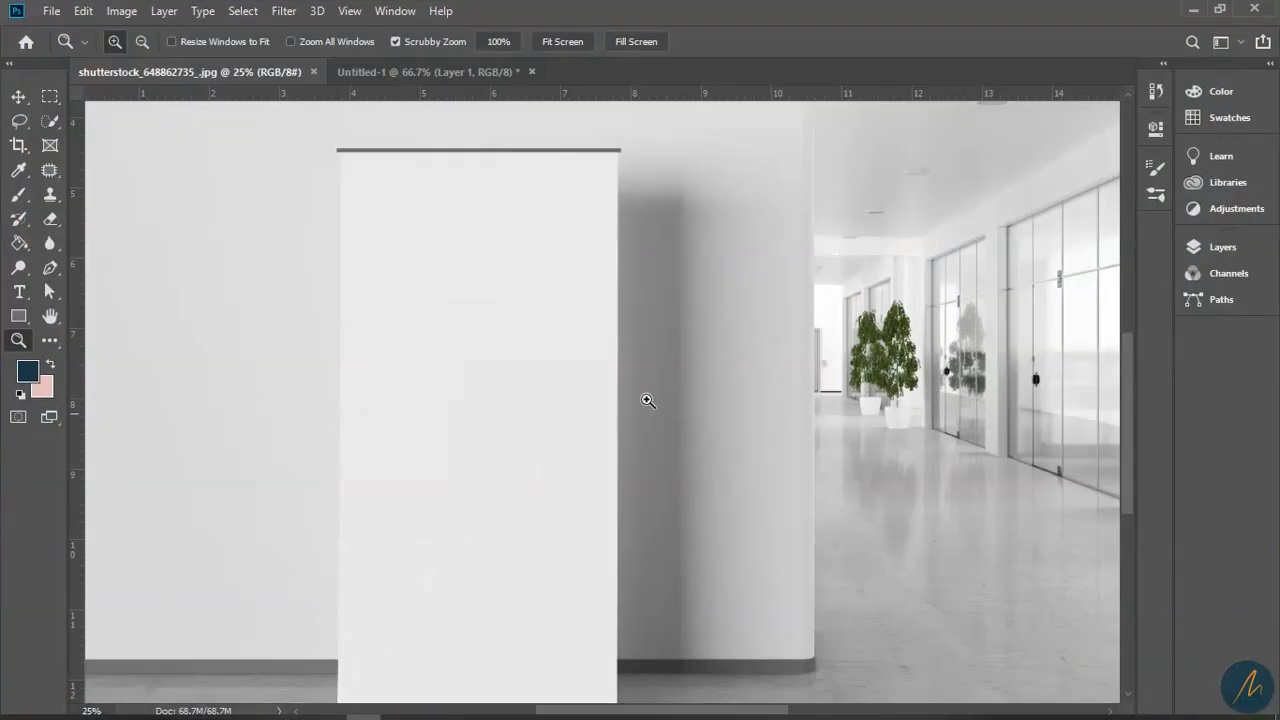
- Show the Layers panel and frame the whole roll-up stand including its base
left_click(560, 376, "alt")
left_click(568, 456)
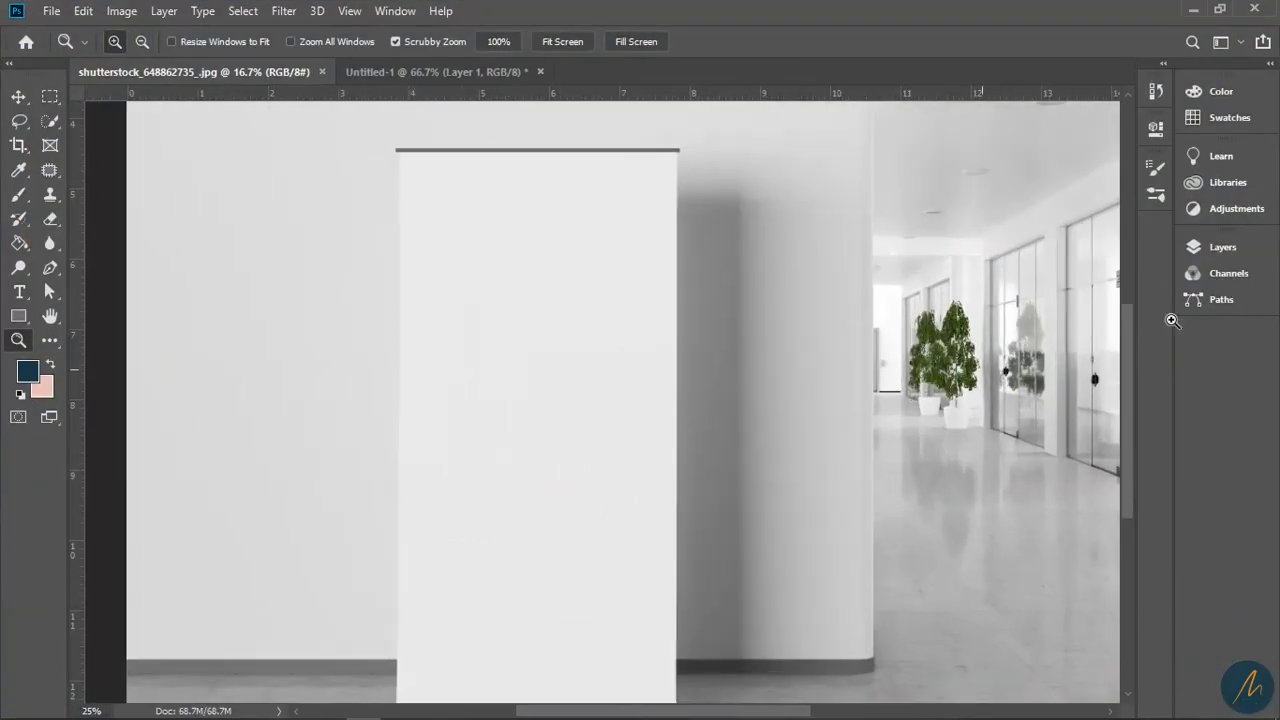
left_click(1222, 247)
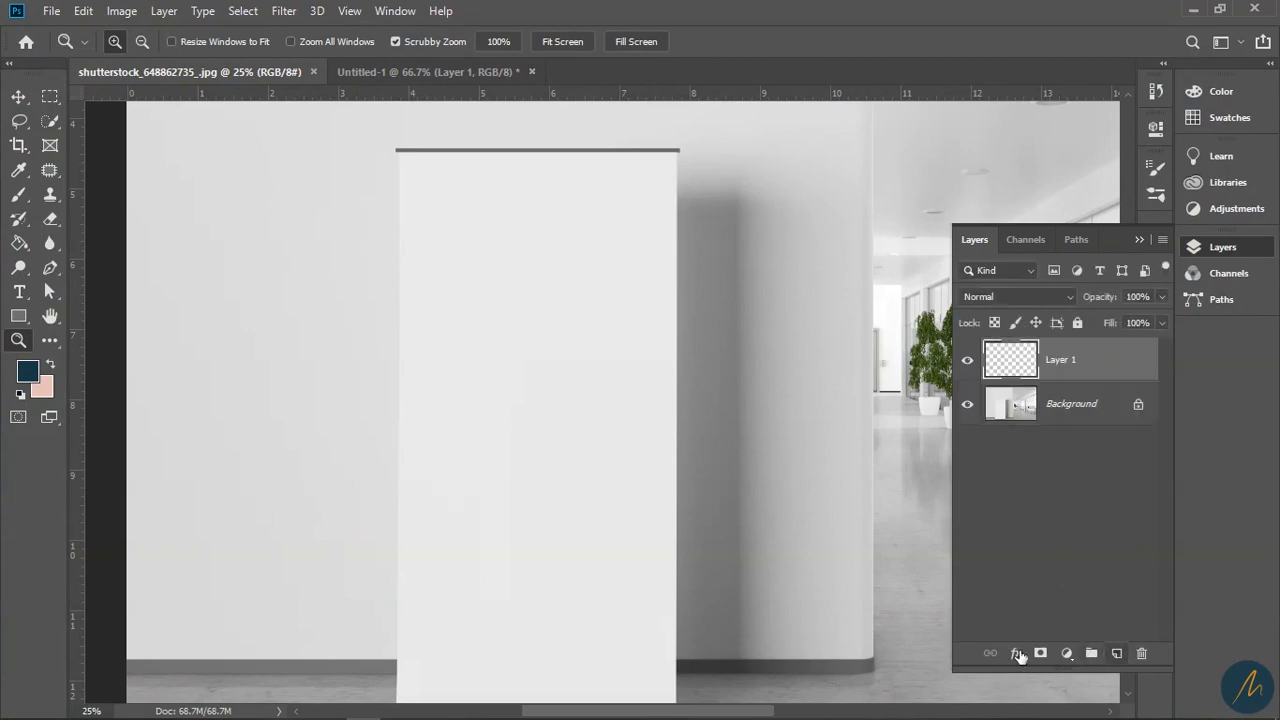
left_click_drag(681, 408, 692, 366)
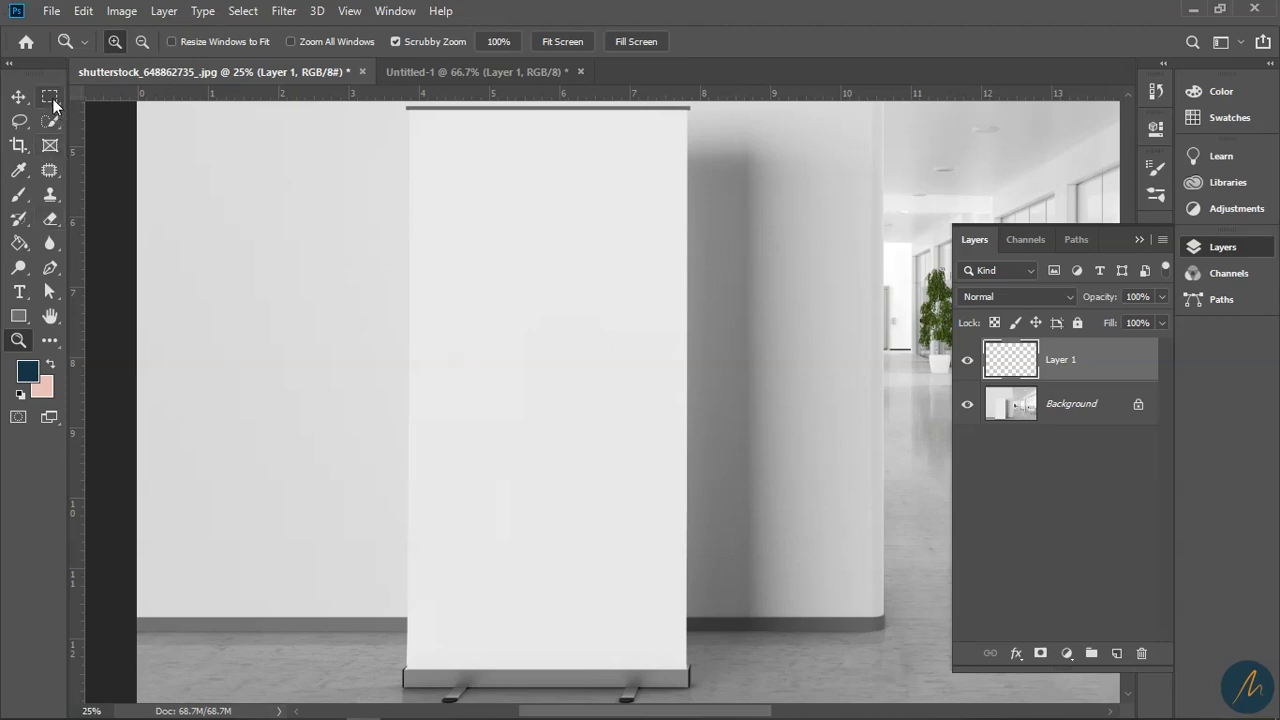
- Trace the banner face's four corners with the Polygonal Lasso and reset colours to black and white
left_click(19, 120)
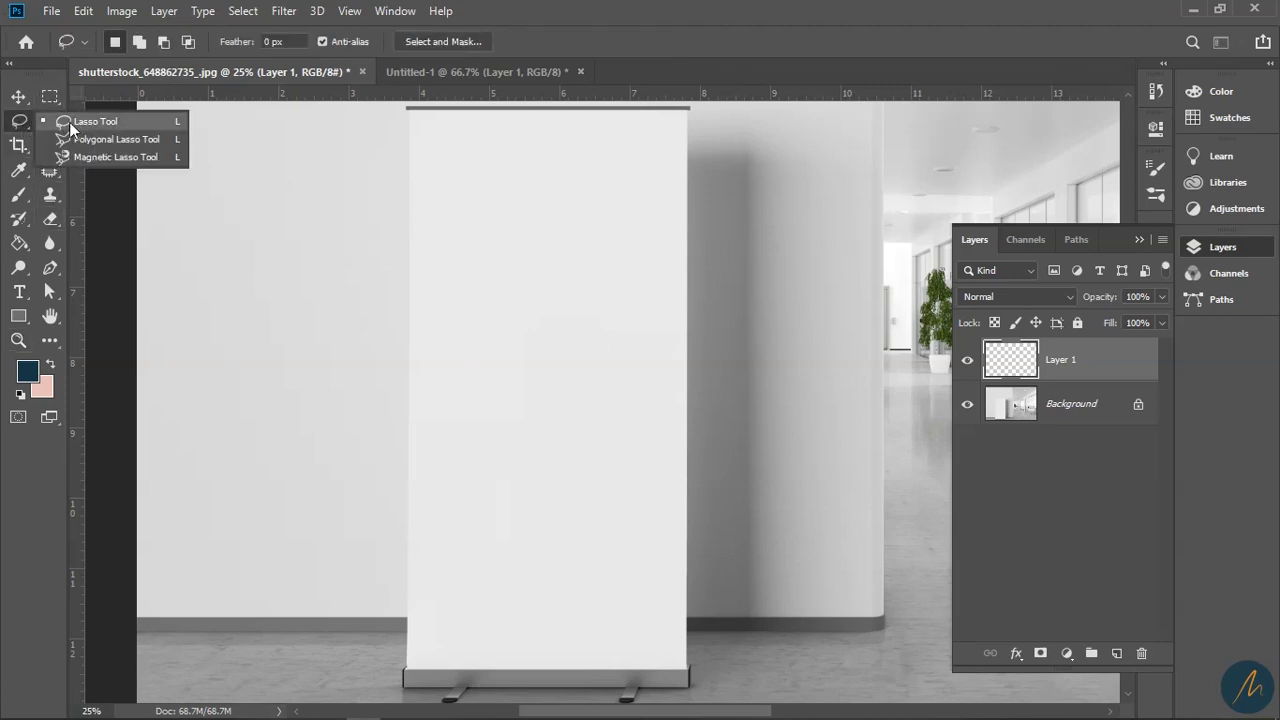
left_click(112, 140)
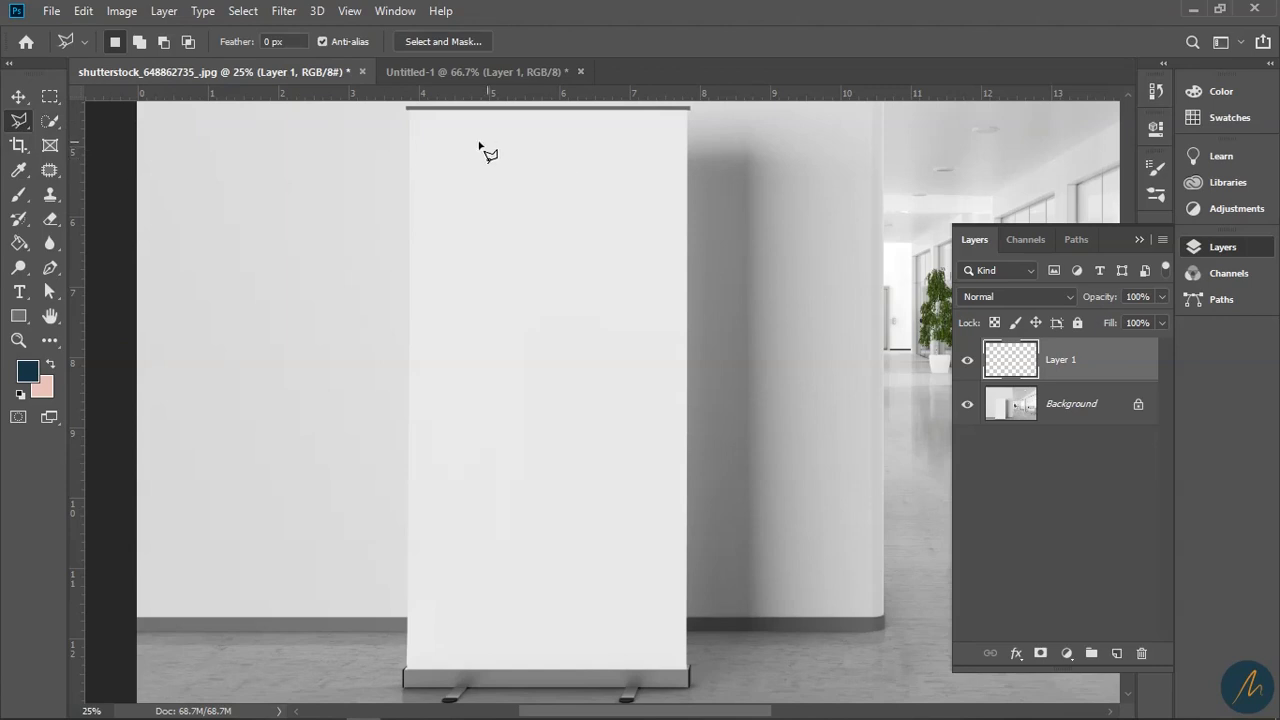
left_click(422, 110)
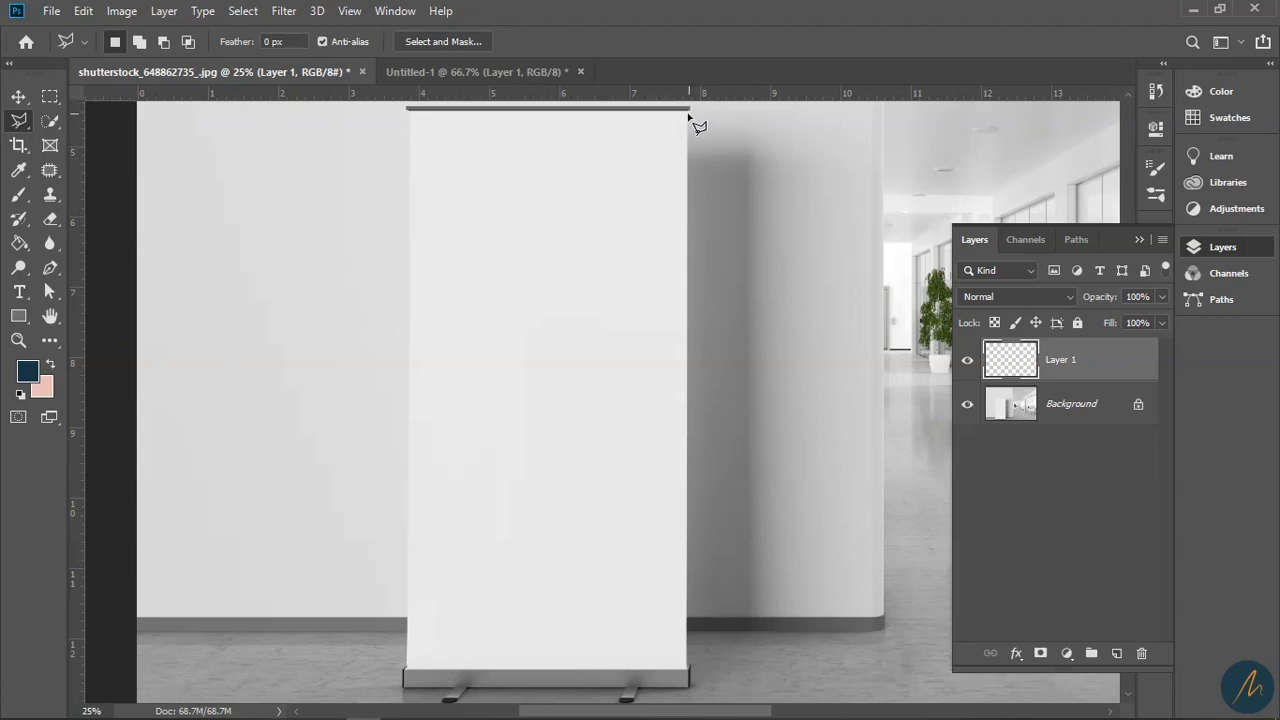
left_click(688, 111)
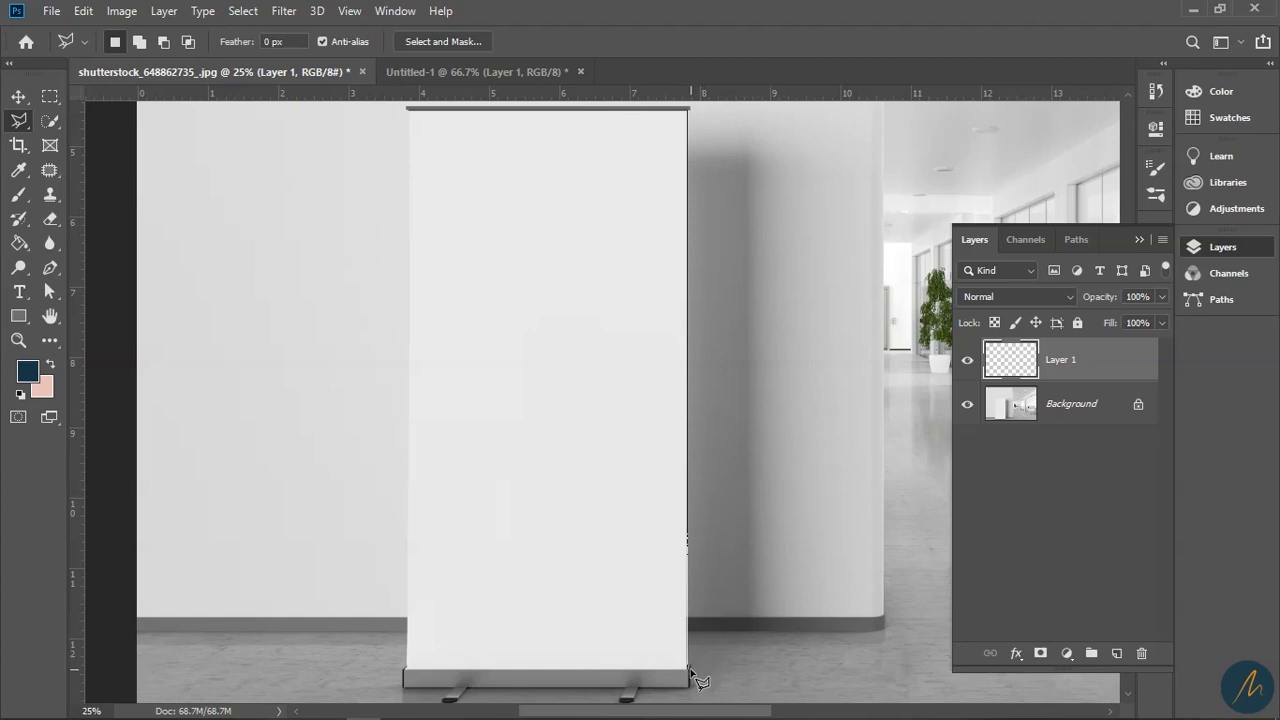
left_click(688, 668)
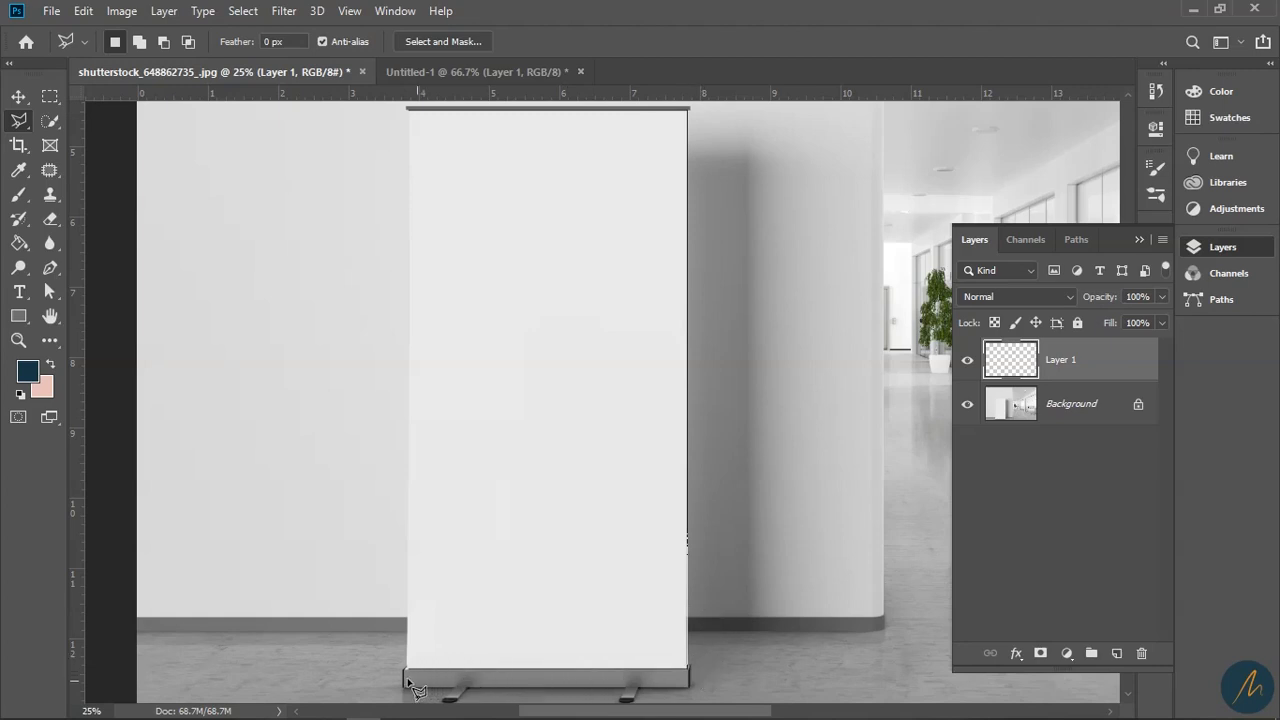
left_click(406, 670)
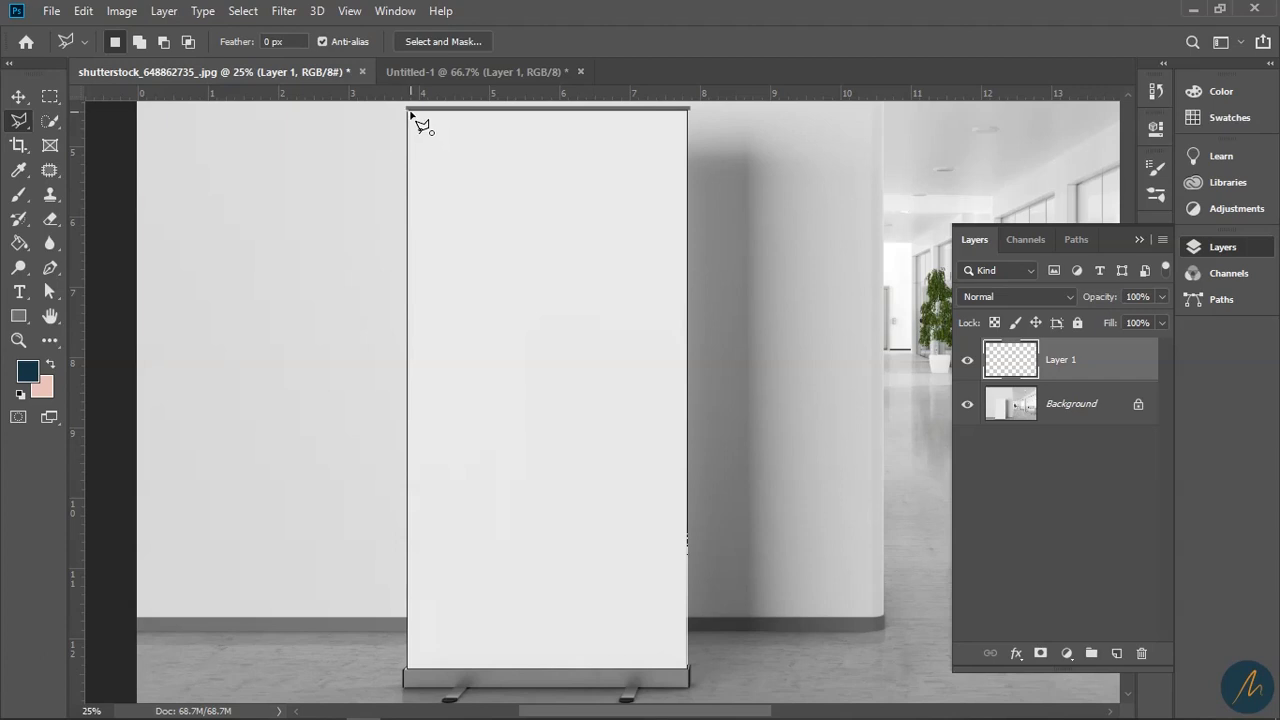
left_click(411, 114)
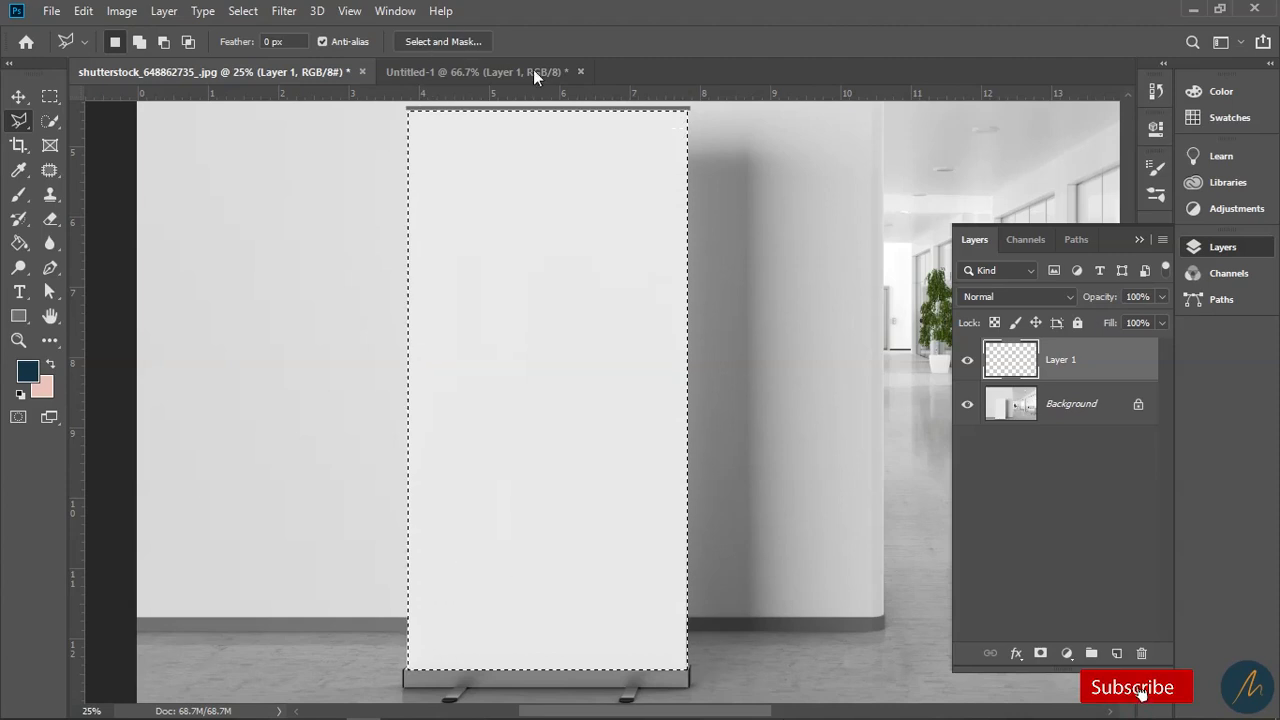
right_click(21, 120)
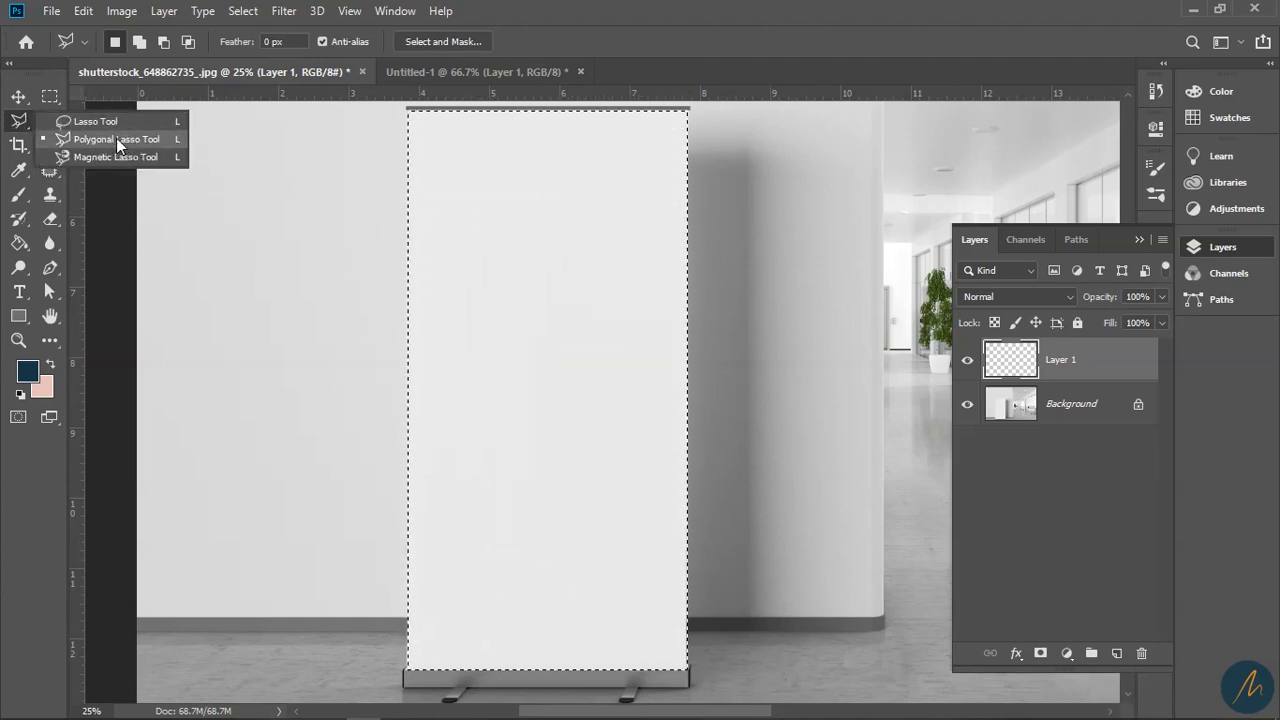
left_click(106, 140)
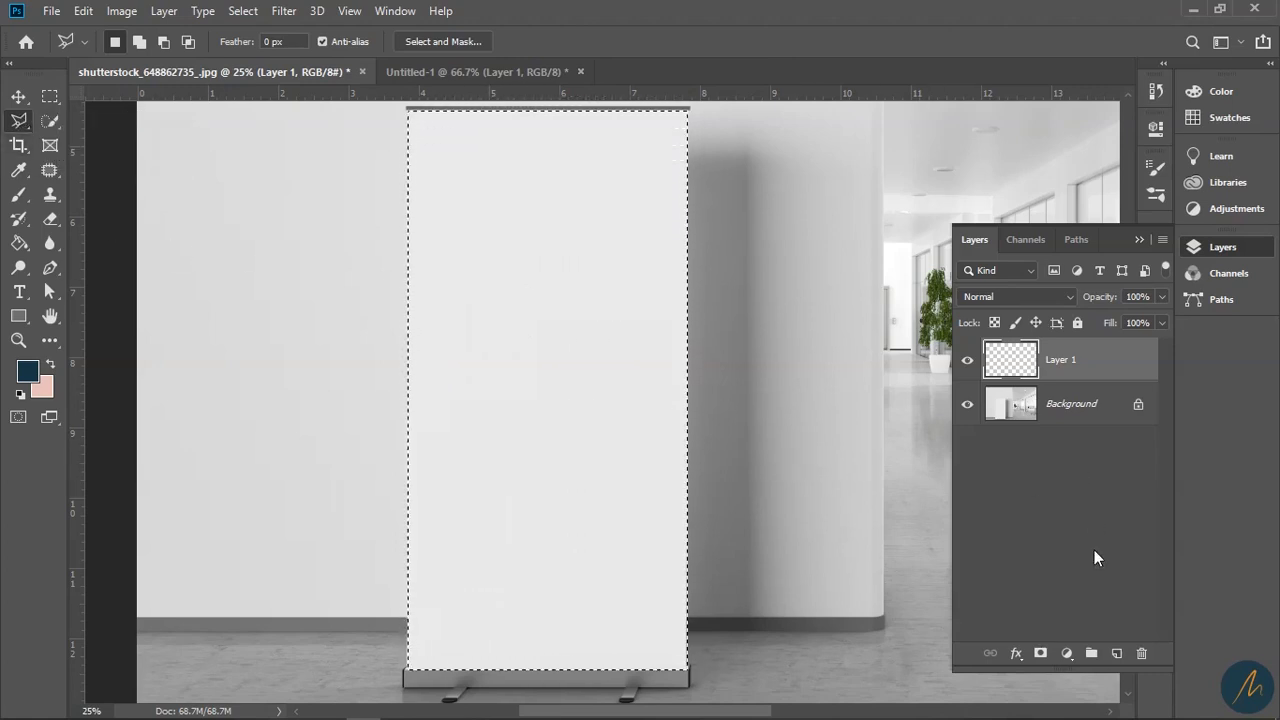
left_click(21, 395)
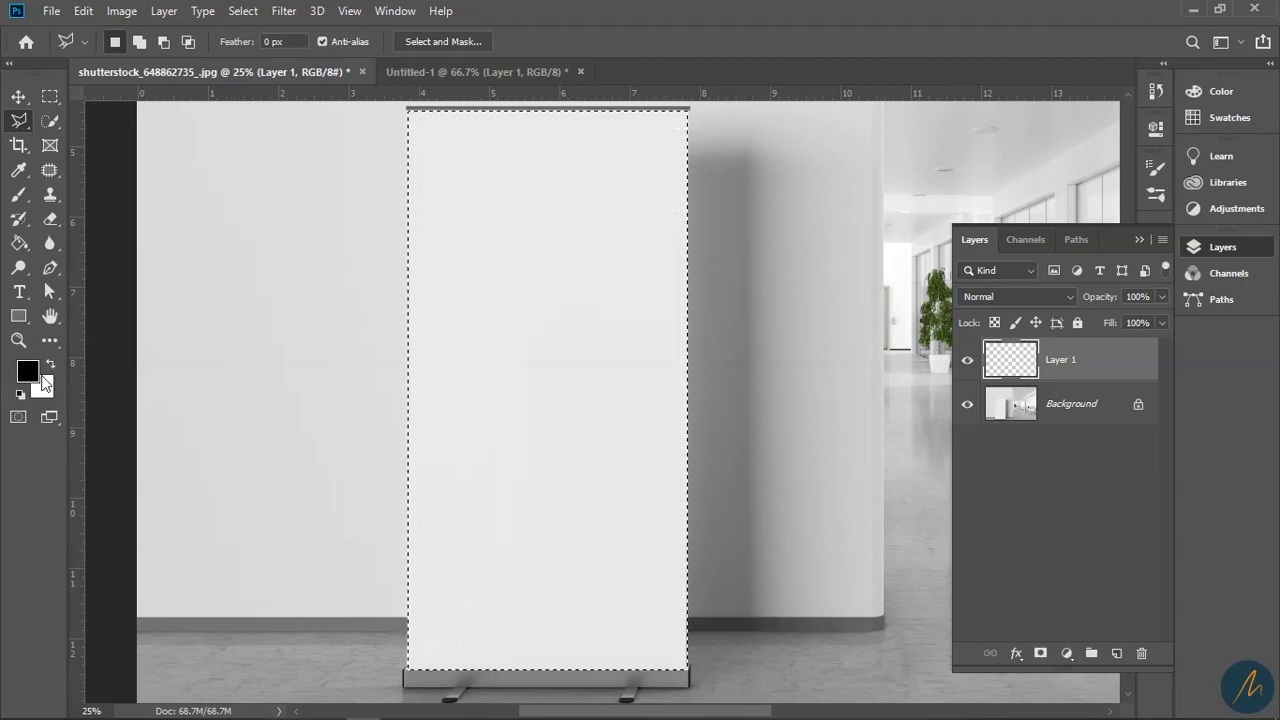
- Fill the banner selection with white on Layer 1 and deselect
left_click(50, 364)
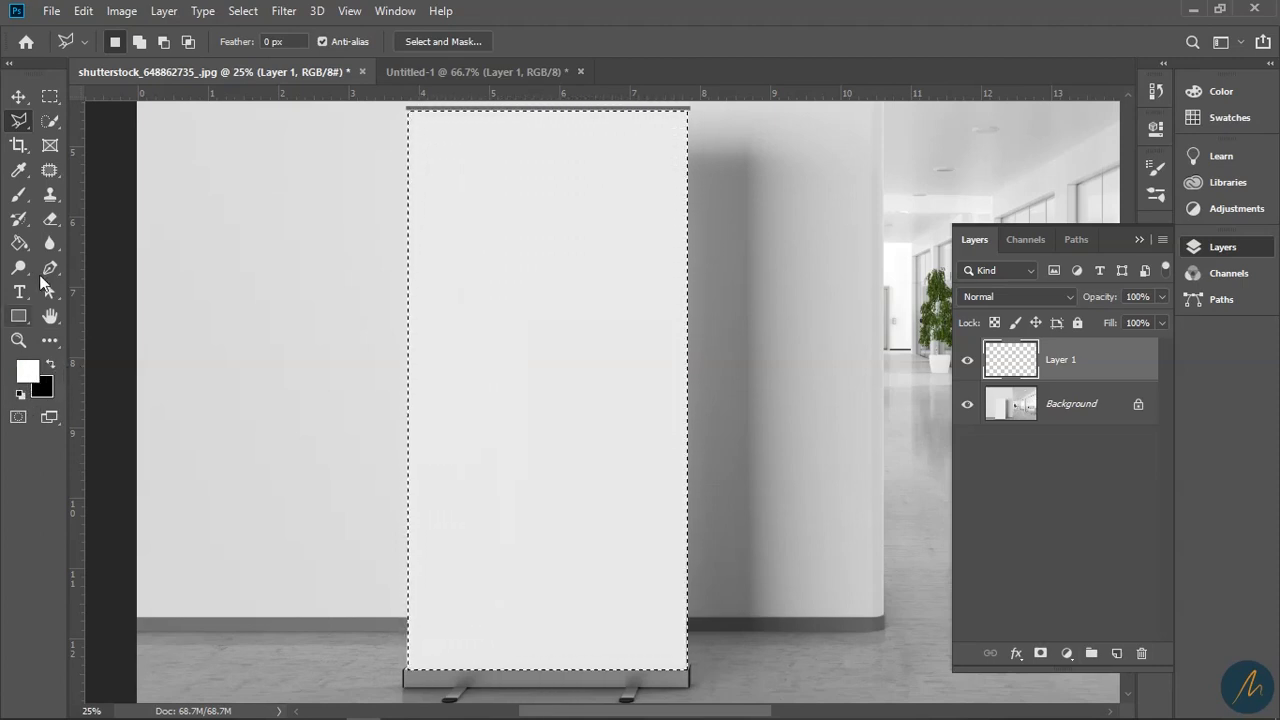
left_click(15, 248)
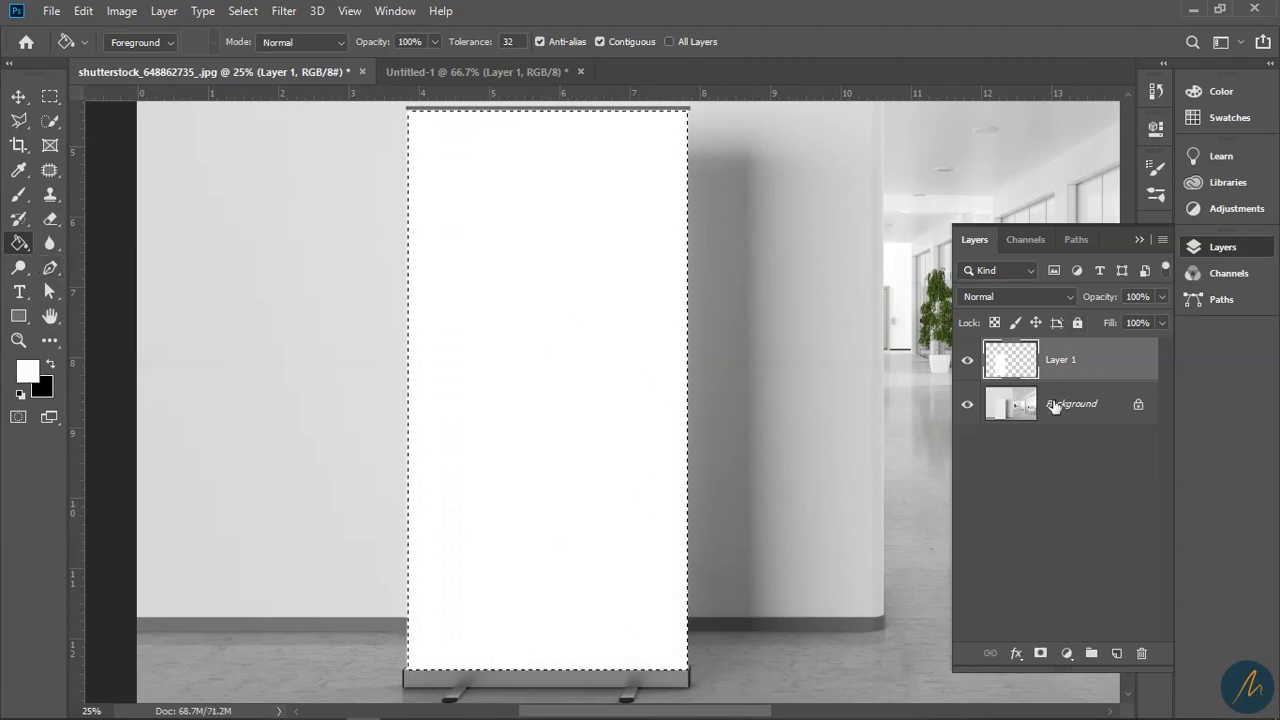
key("ctrl+d")
- Rename Layer 1 to 'White ForeGrnd'
double_click(1061, 360)
type("White F")
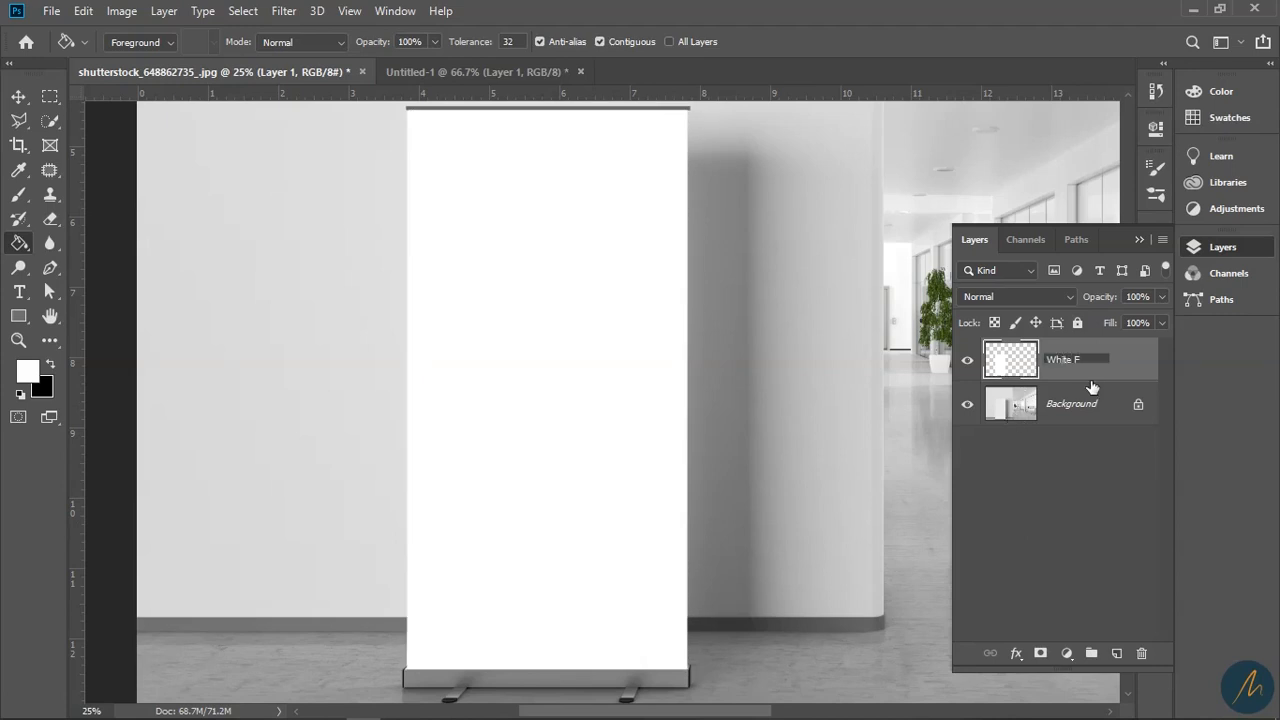
type("oreGrnd")
key("Return")
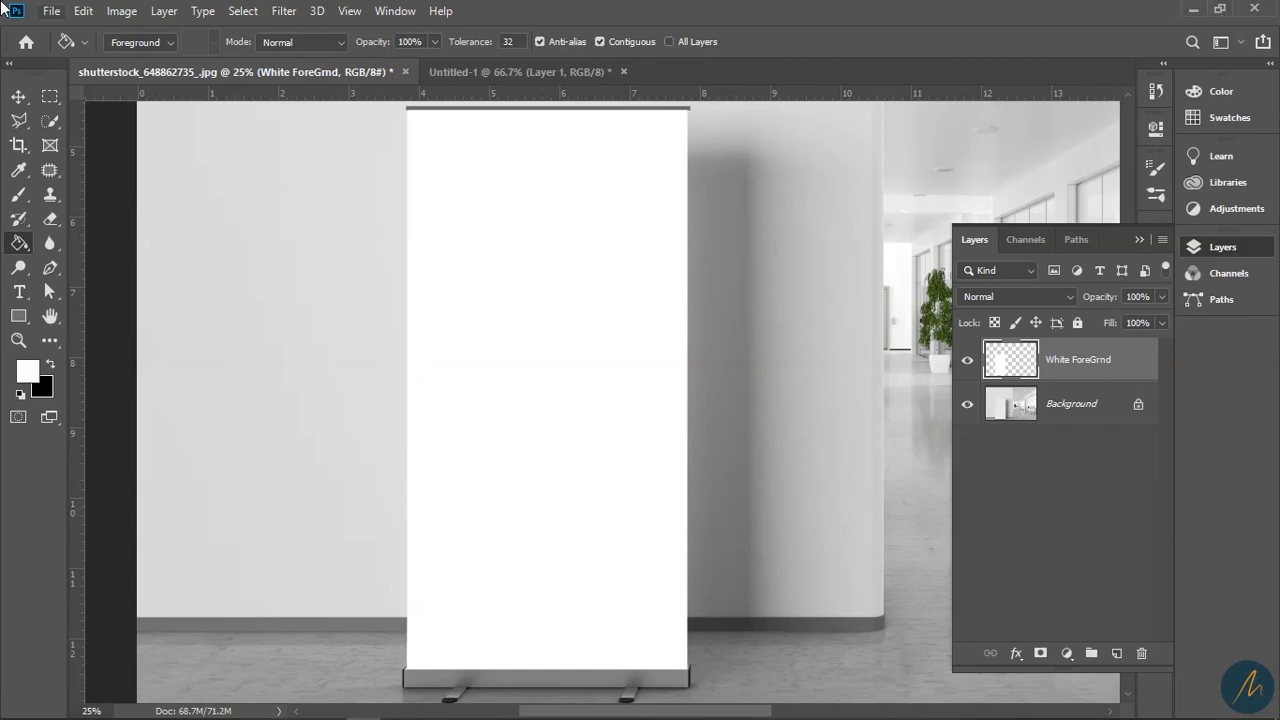
- Place page 1 of the MJ Pull up Banner PDF as a linked layer, previewed at Fit Page
left_click(52, 12)
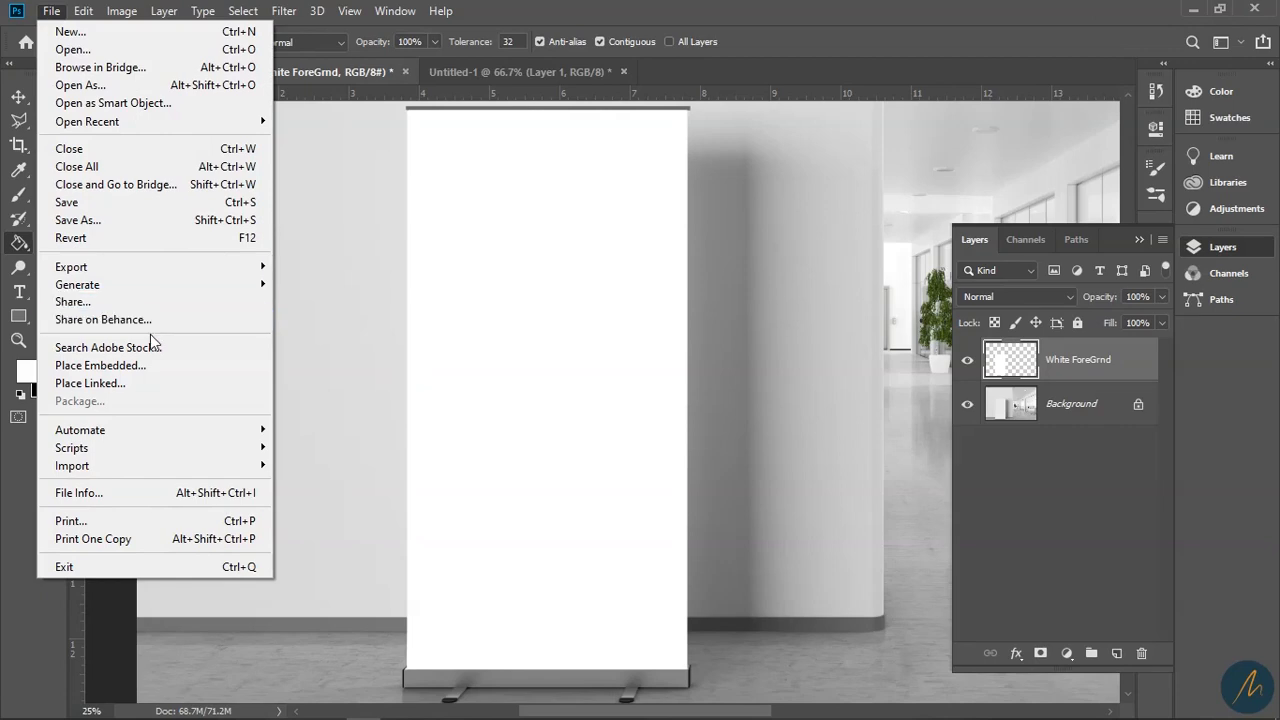
left_click(148, 386)
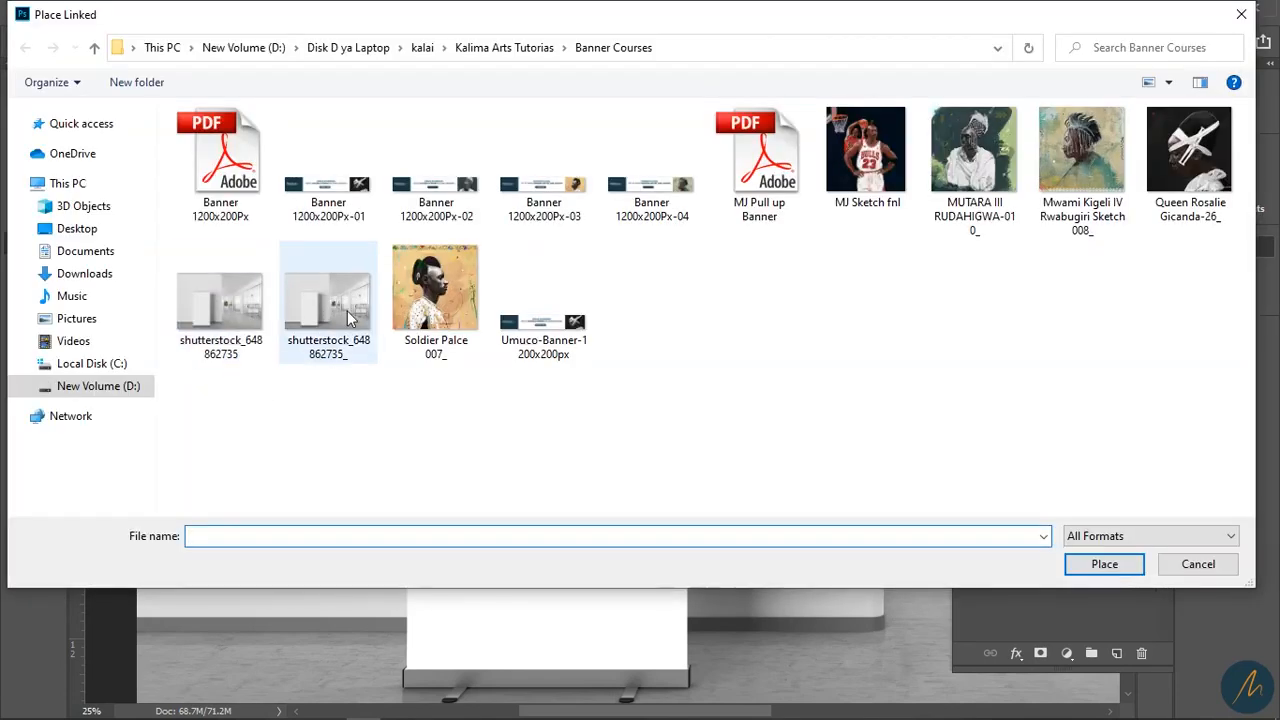
left_click(760, 175)
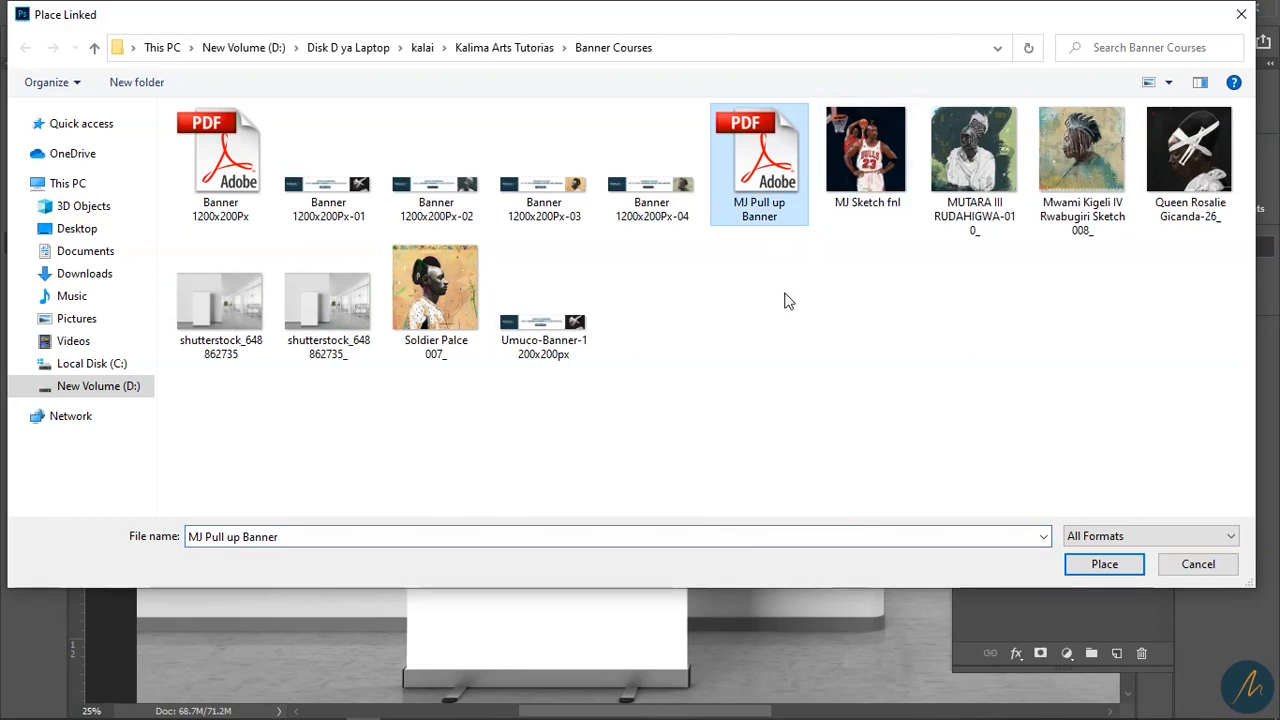
left_click(1134, 563)
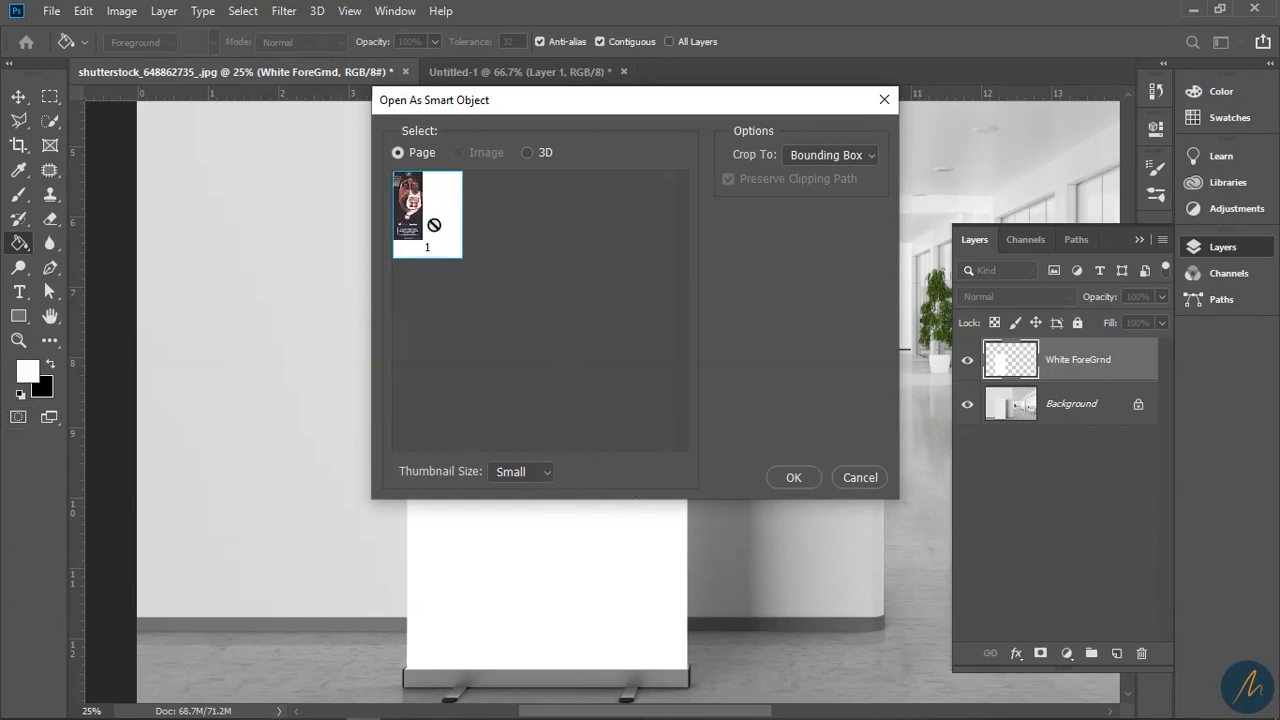
left_click(538, 474)
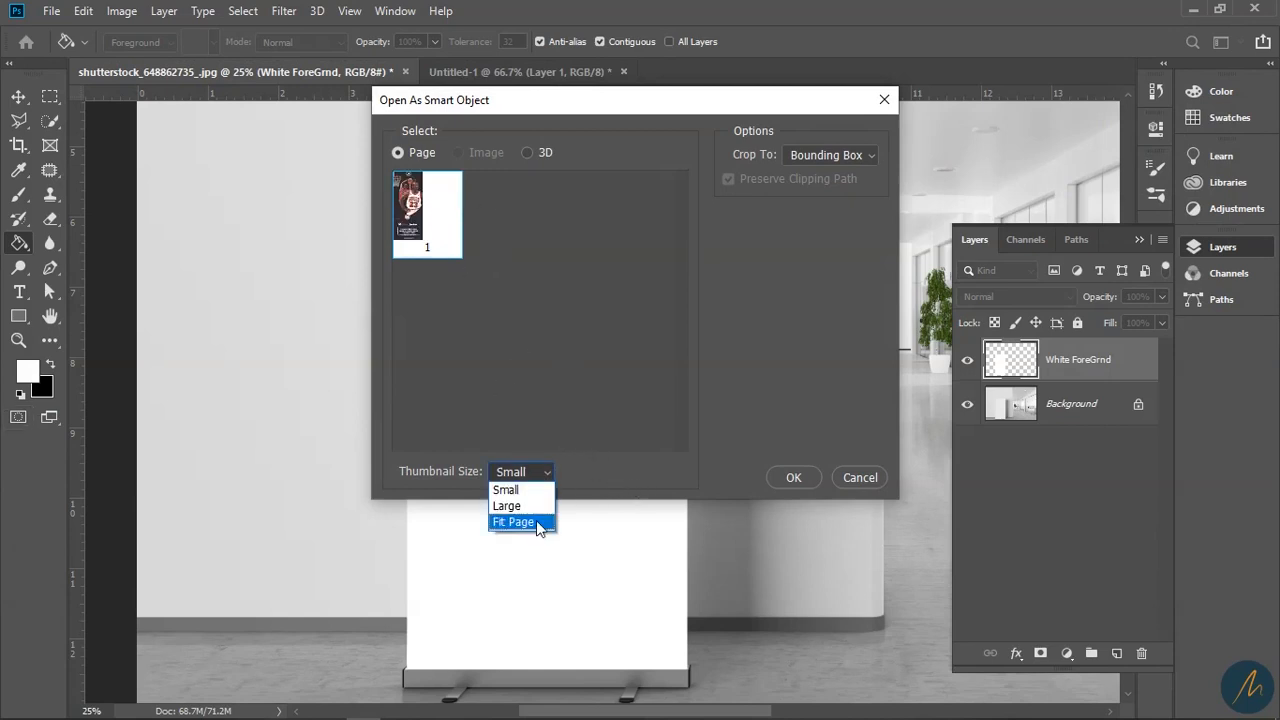
left_click(536, 521)
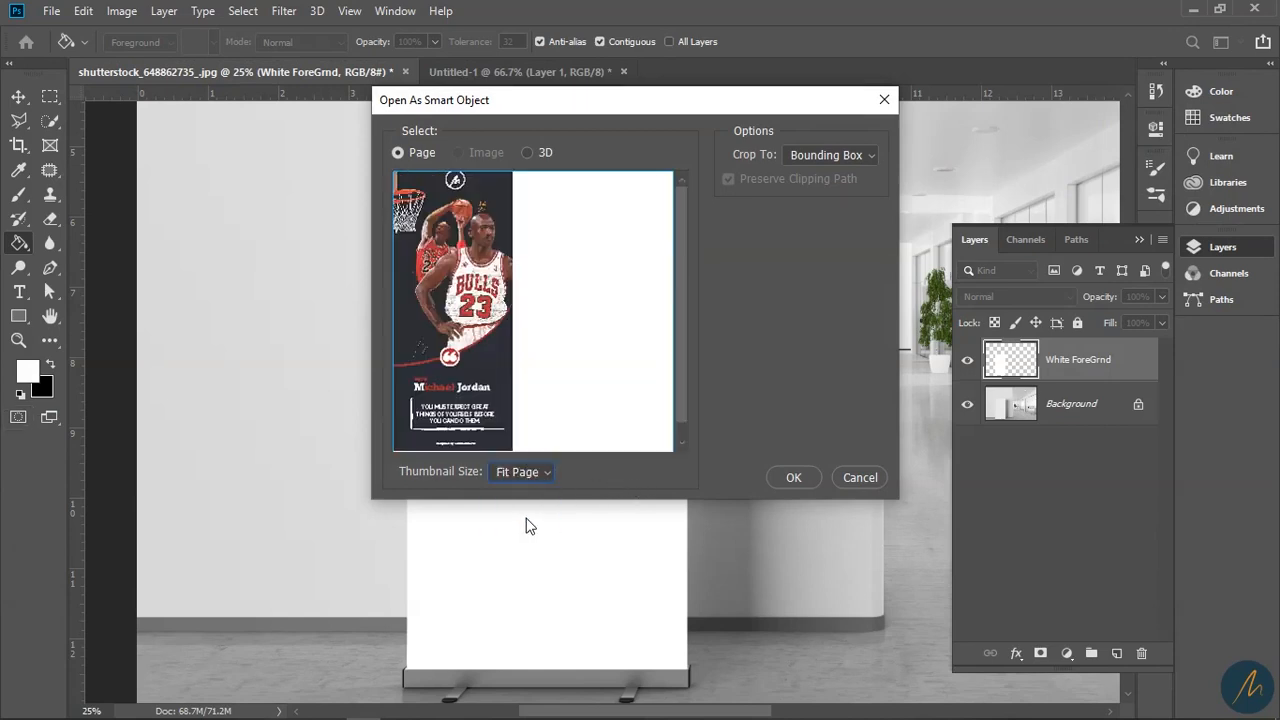
left_click(794, 477)
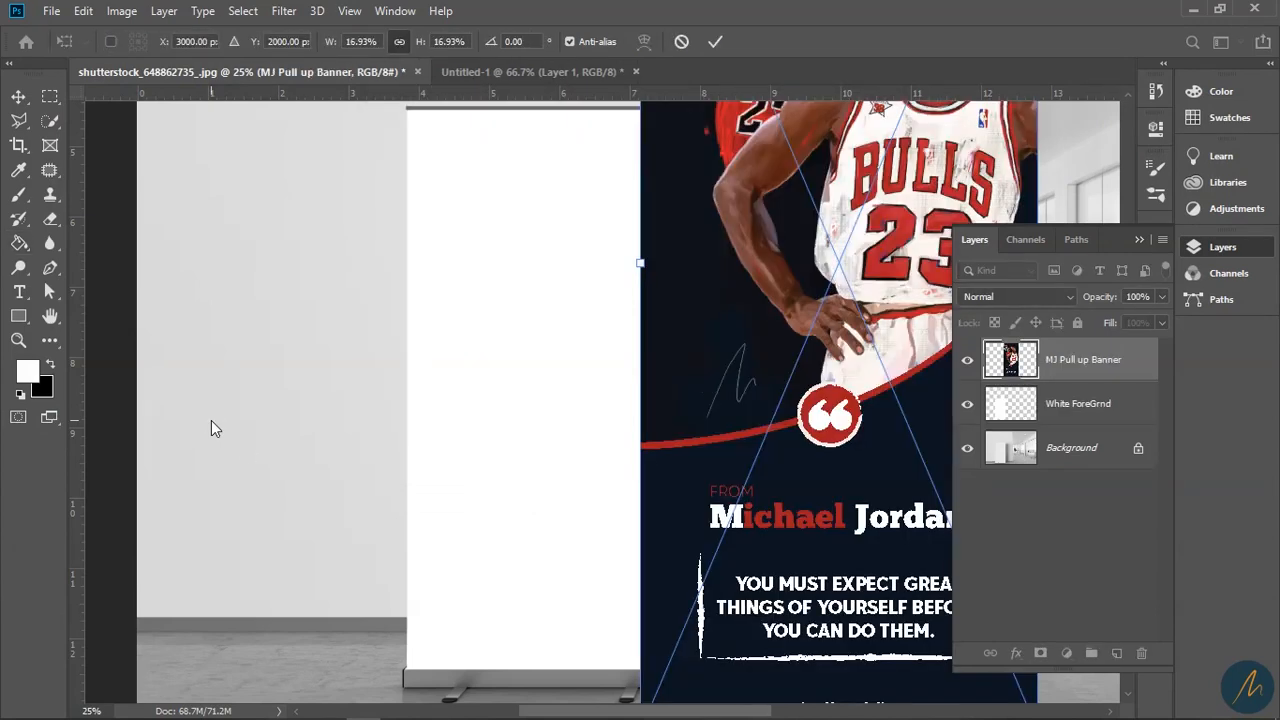
- Commit the placed banner, zoom out, and drag it over the roll-up stand
key("g")
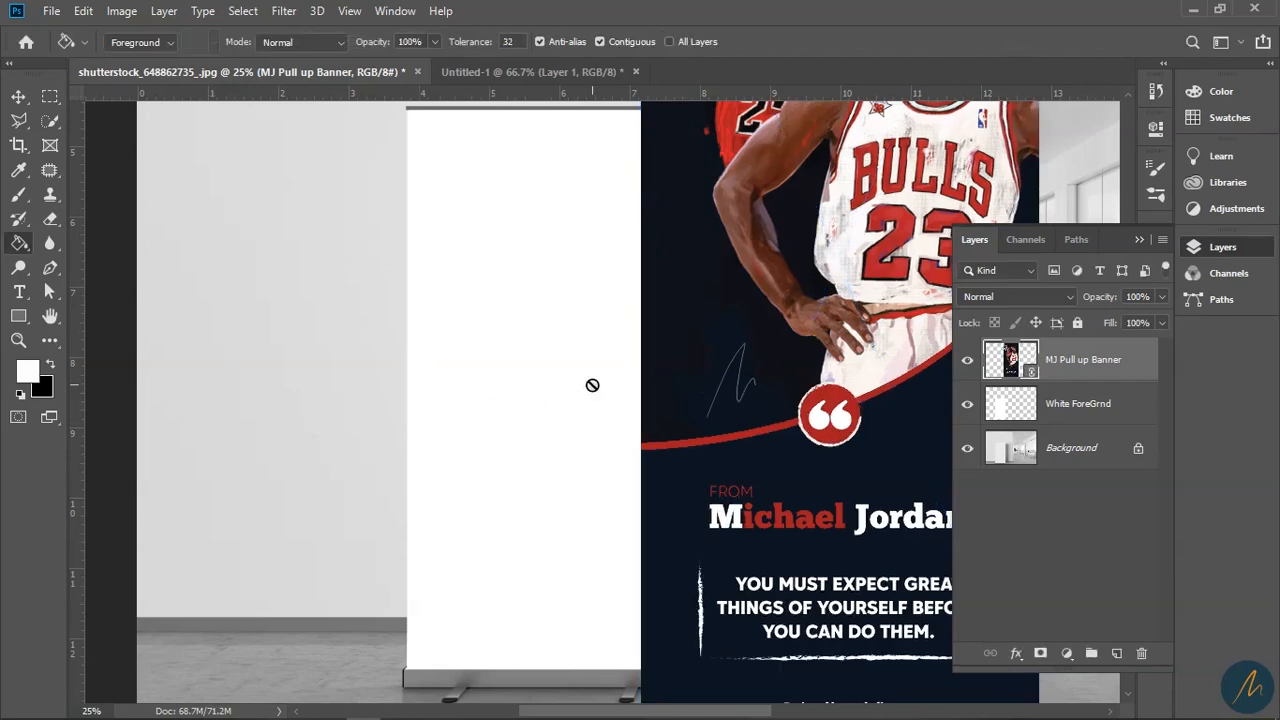
key("z")
left_click(774, 318, "alt")
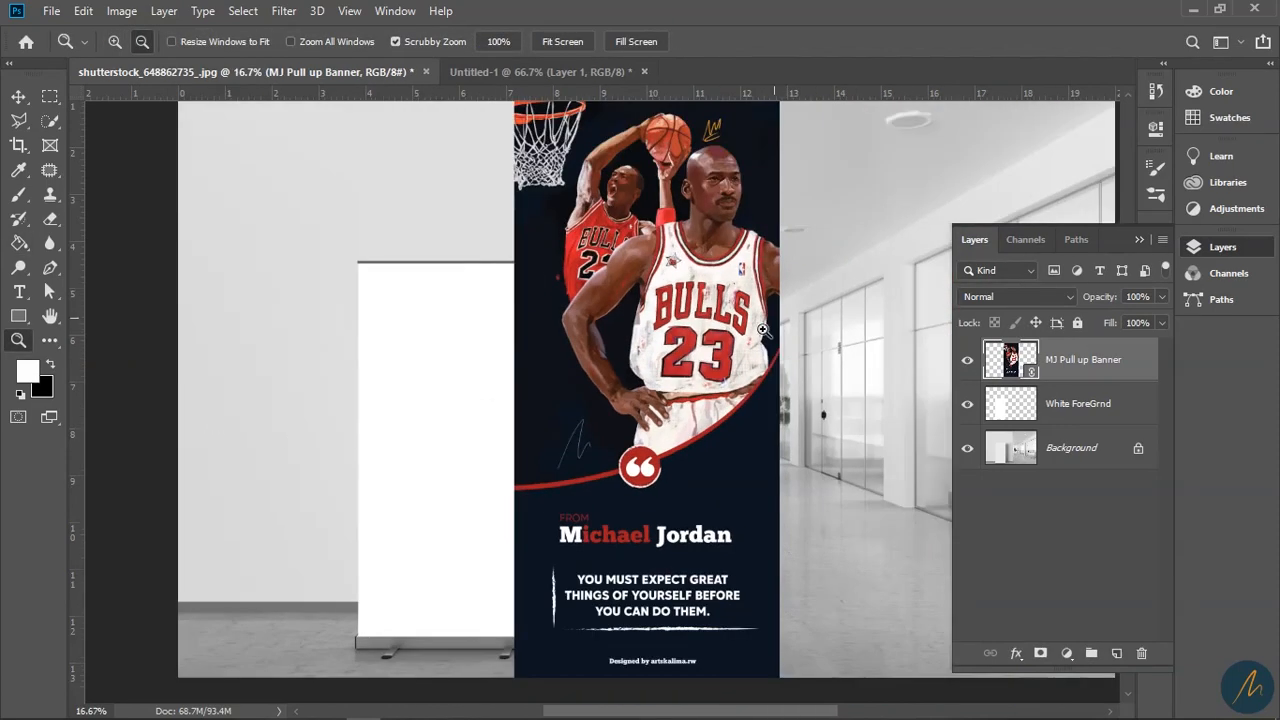
left_click(663, 368, "alt")
left_click_drag(662, 378, 620, 400)
- Scale the banner down proportionally to about 12.90% to fill the stand's panel
key("v")
key("ctrl")
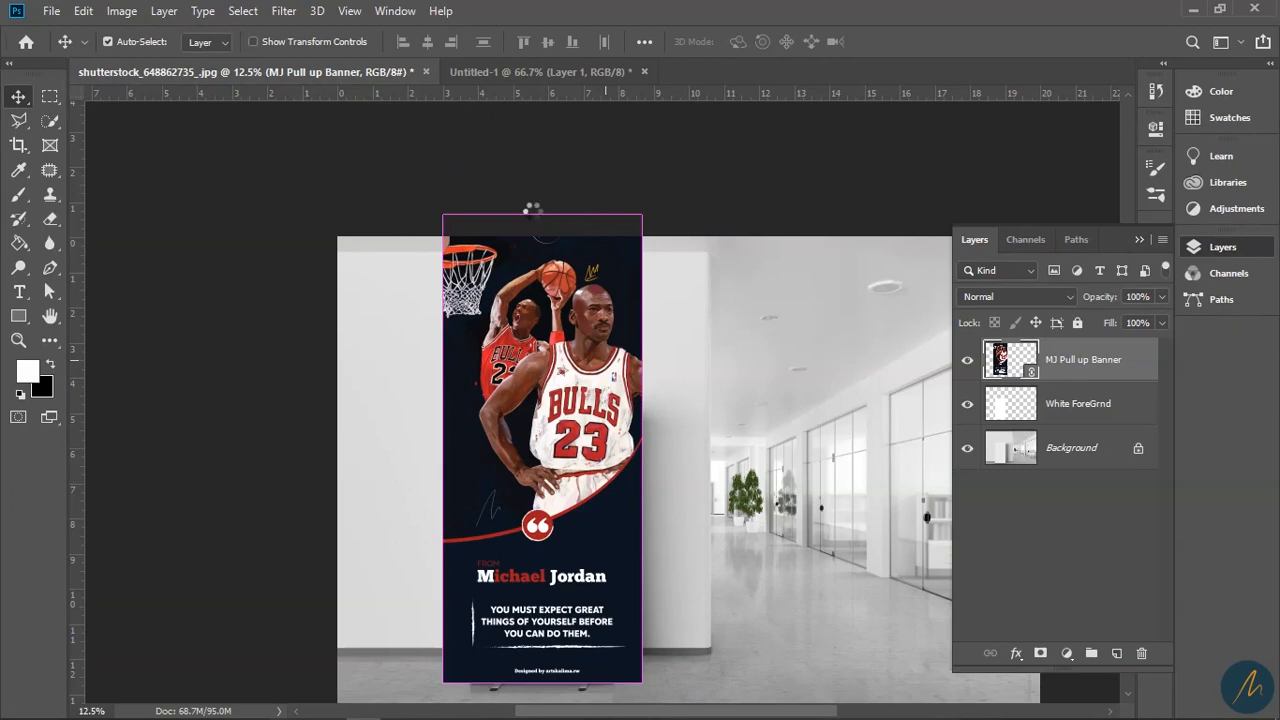
key("ctrl+t")
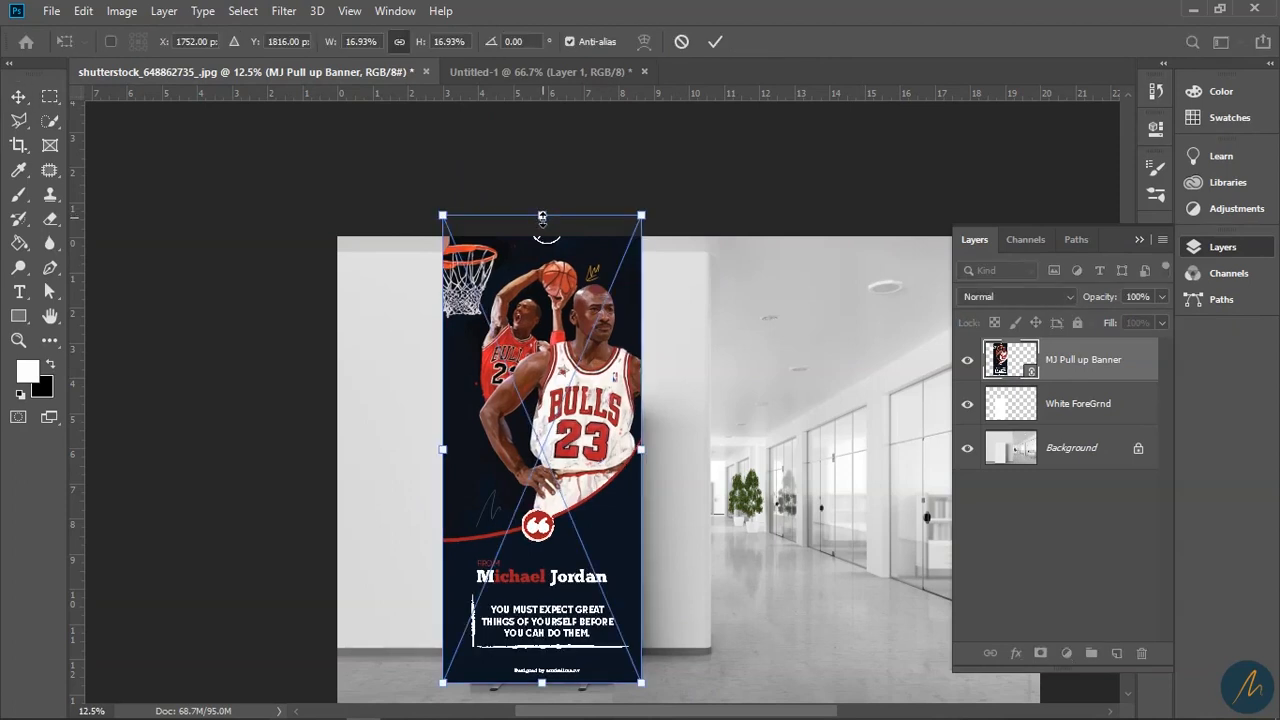
left_click_drag(542, 216, 541, 328)
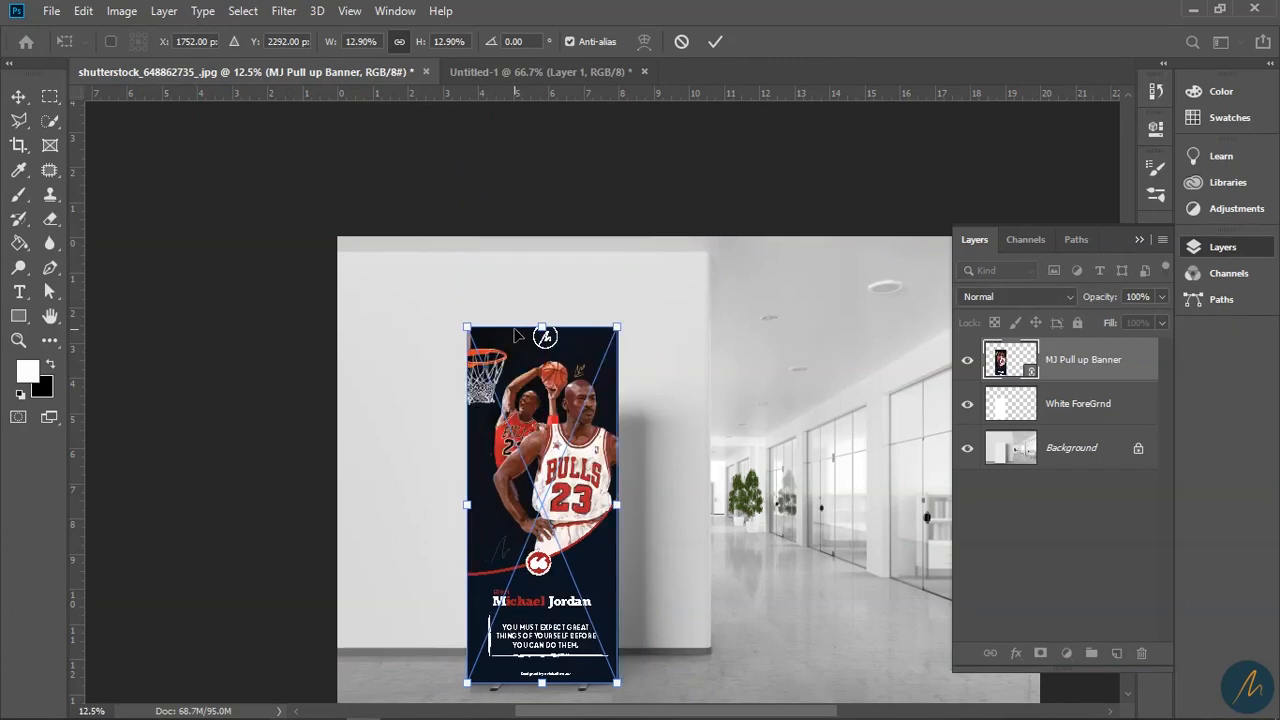
key("Return")
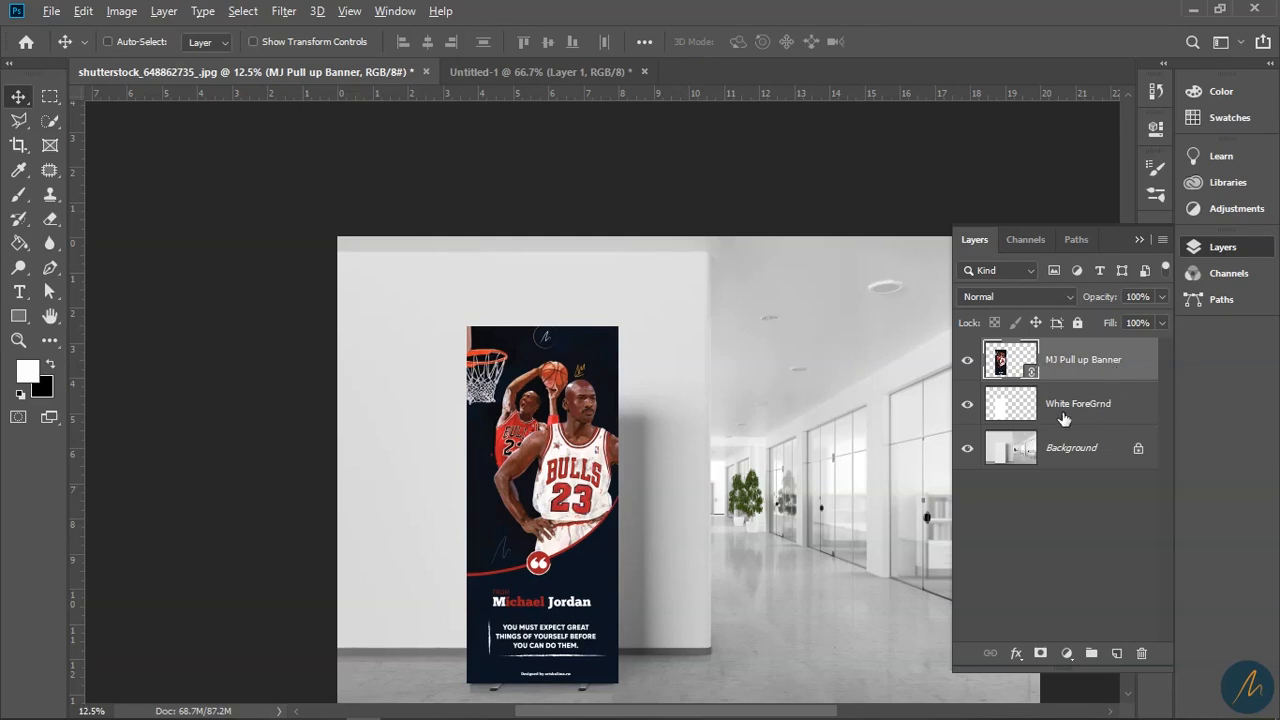
- Clip the banner layer to the White ForeGrnd layer's shape
left_click(1089, 381, "alt")
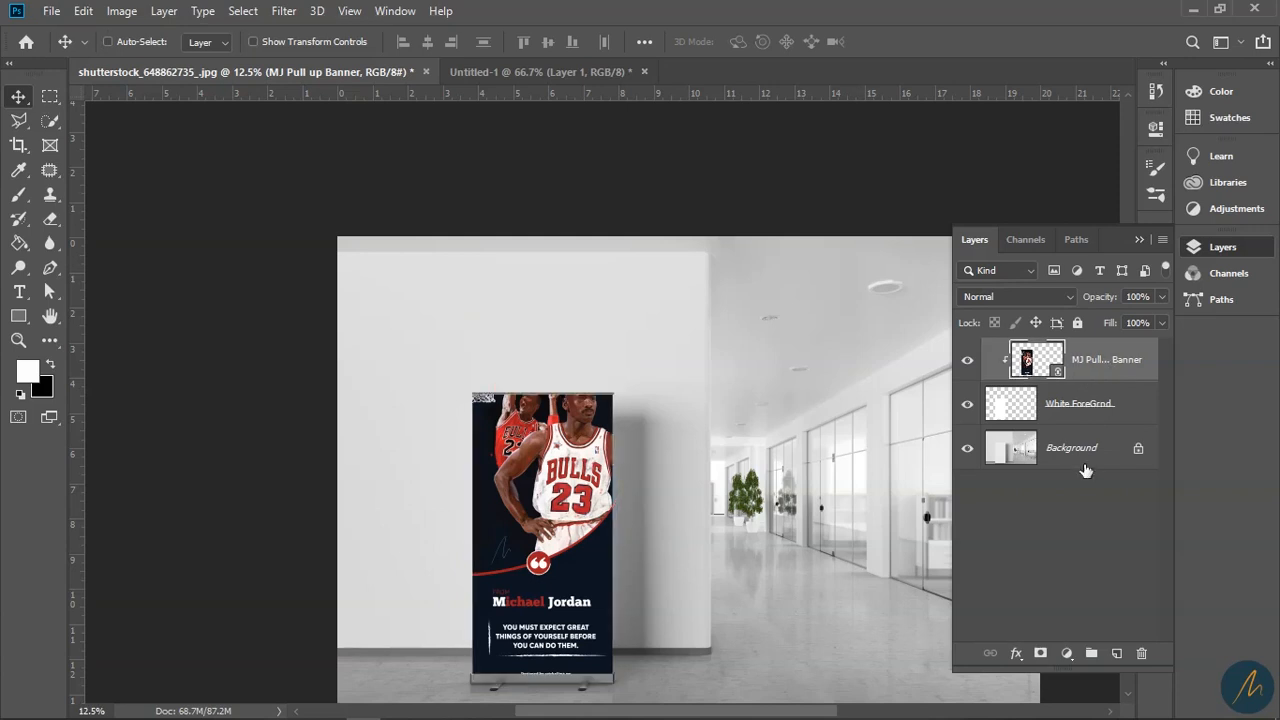
key("z")
left_click(613, 606)
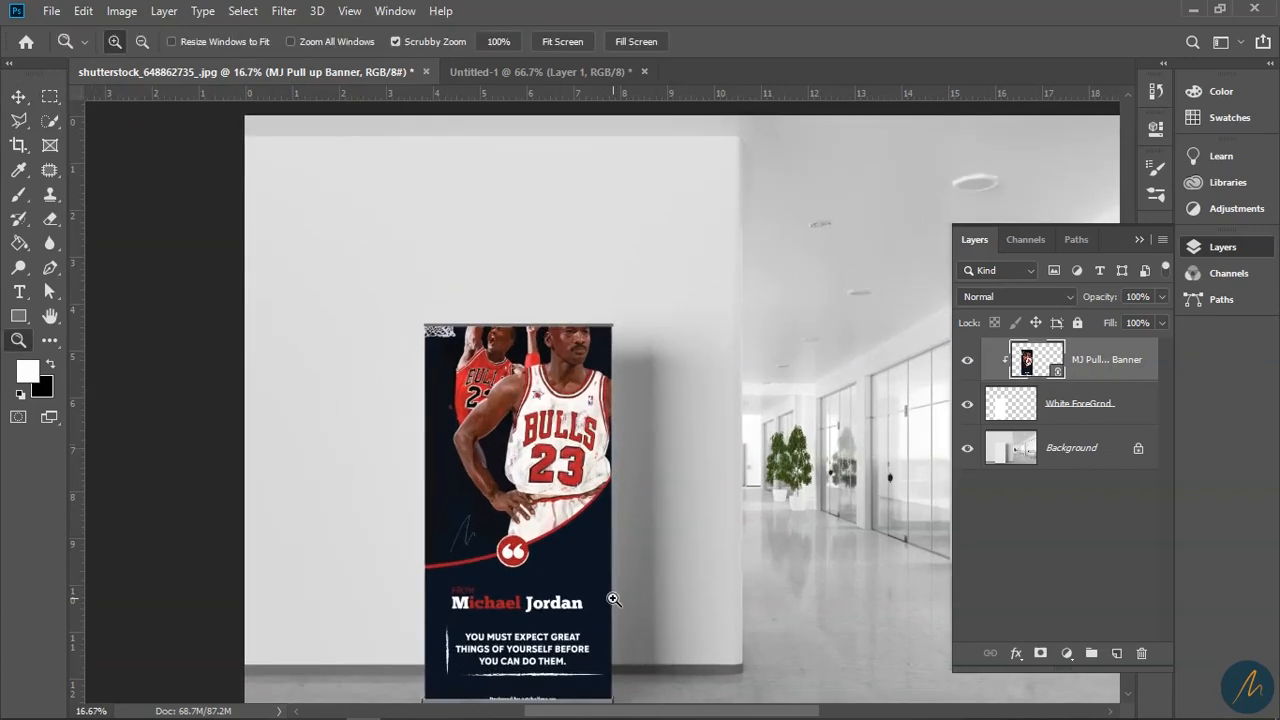
- Shrink the banner slightly from its top-left corner and shift it up on the stand
key("ctrl+t")
left_click_drag(405, 264, 423, 295)
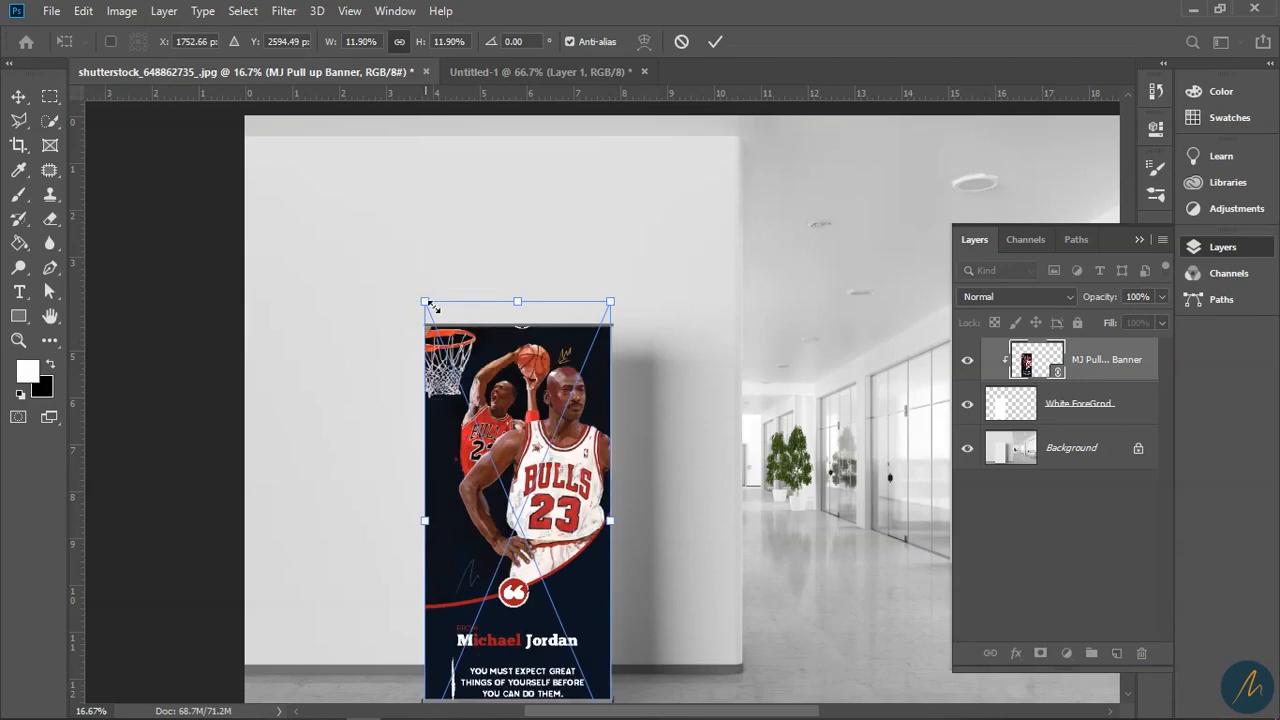
scroll(600, 350, "down", 3)
left_click_drag(563, 401, 562, 390)
key("Return")
- Zoom and pan around the banner at 25% to check its fit within the stand
left_click(607, 474)
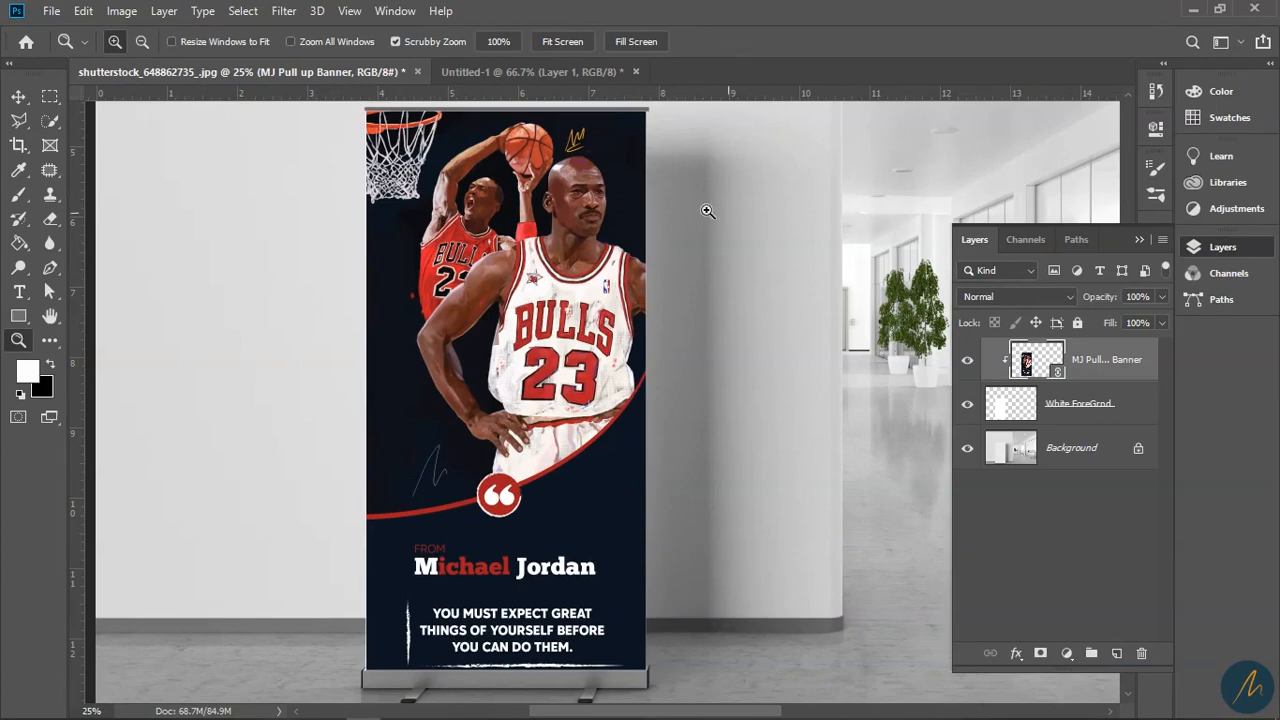
scroll(682, 438, "up", 1)
scroll(680, 434, "down", 1)
left_click(604, 462, "alt")
left_click(604, 463, "alt")
left_click_drag(816, 463, 682, 652)
left_click(485, 484)
left_click(508, 530)
left_click_drag(596, 495, 747, 402)
left_click_drag(688, 543, 637, 491)
left_click_drag(657, 434, 690, 492)
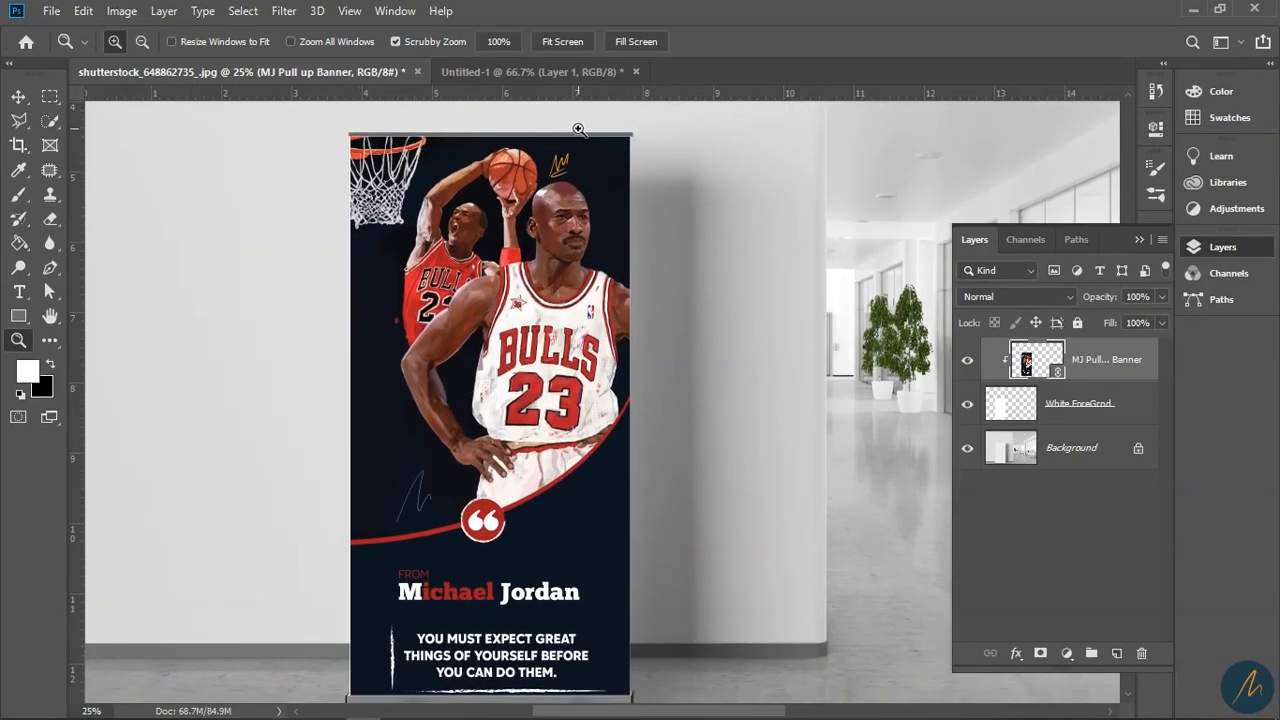
scroll(575, 290, "down", 2)
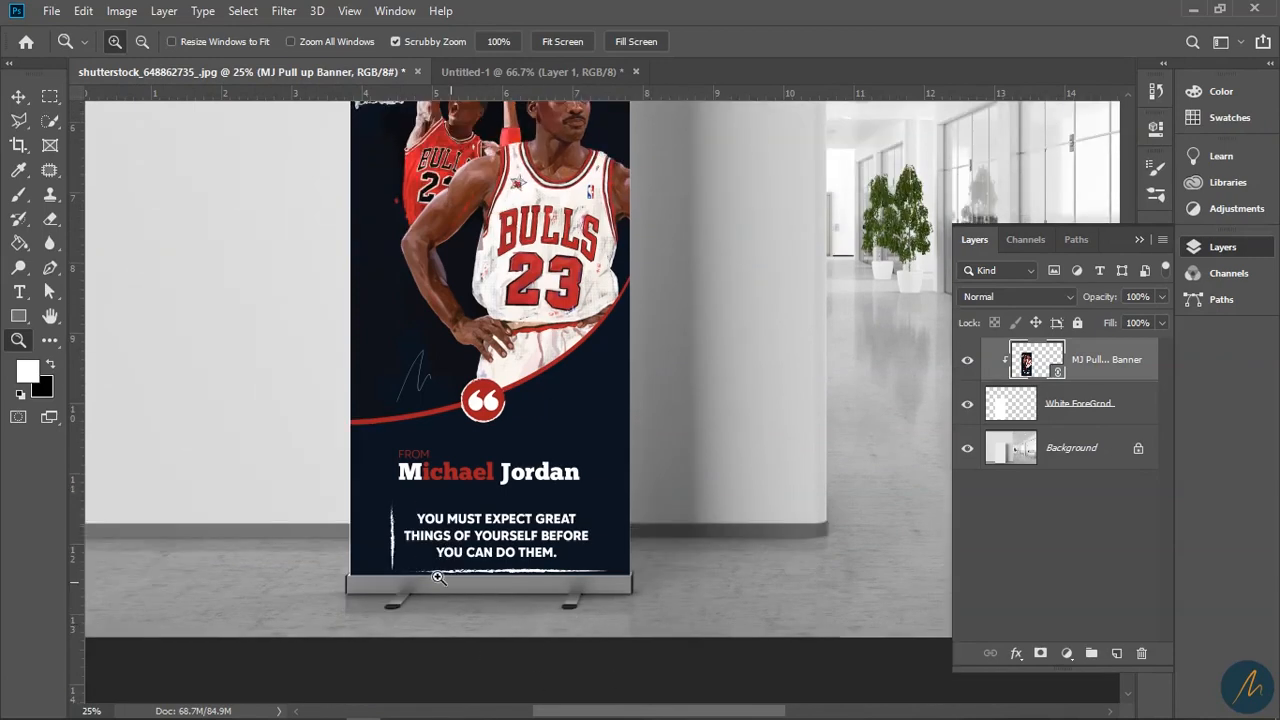
mouse_move(370, 712)
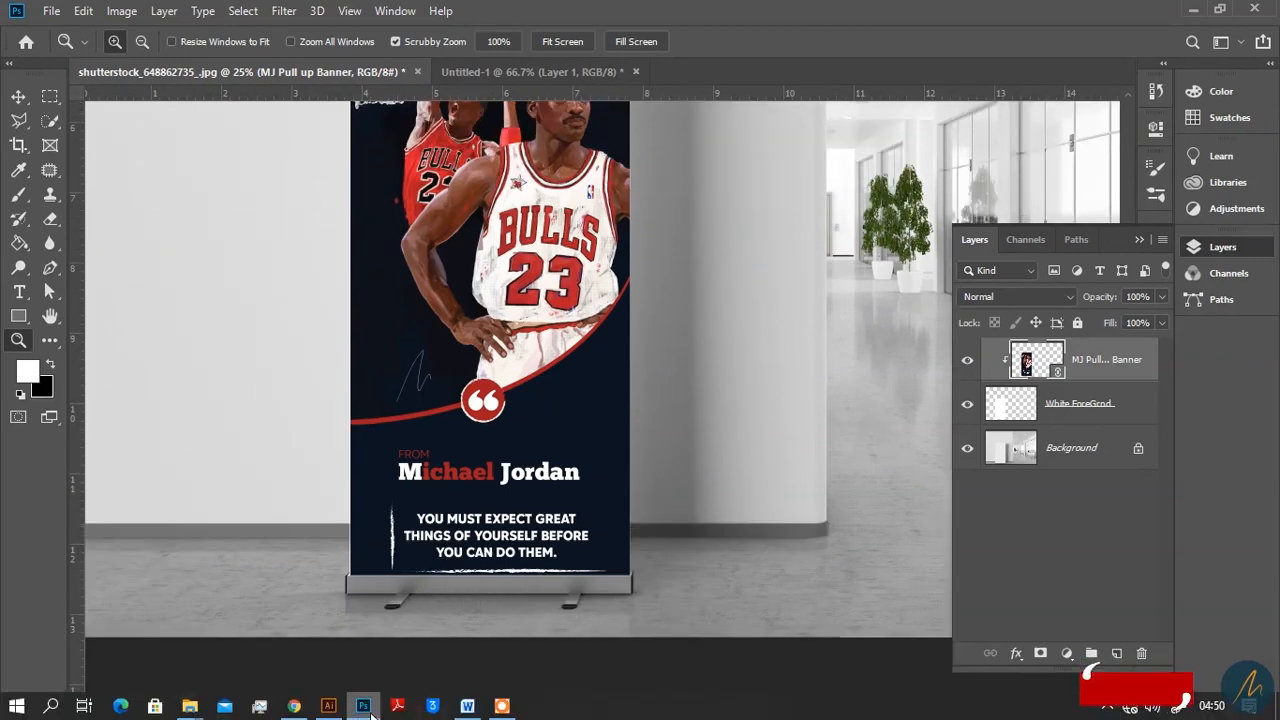
left_click(328, 706)
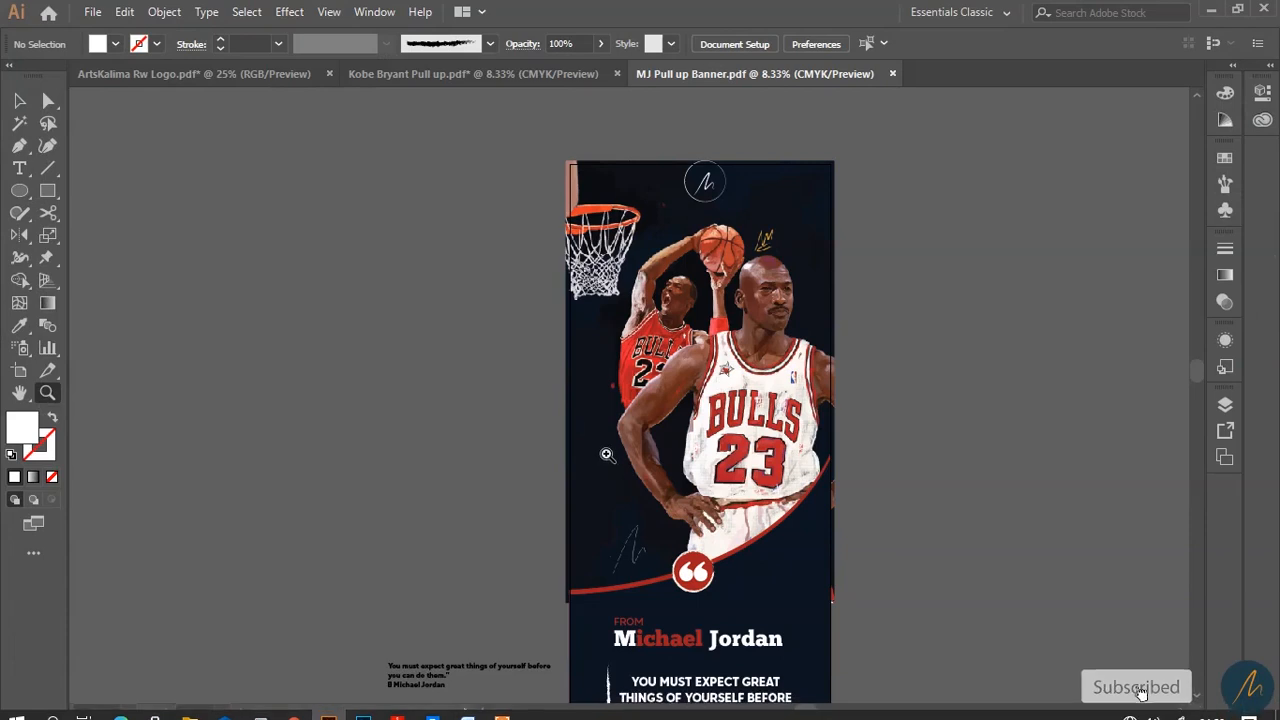
scroll(606, 454, "down", 3)
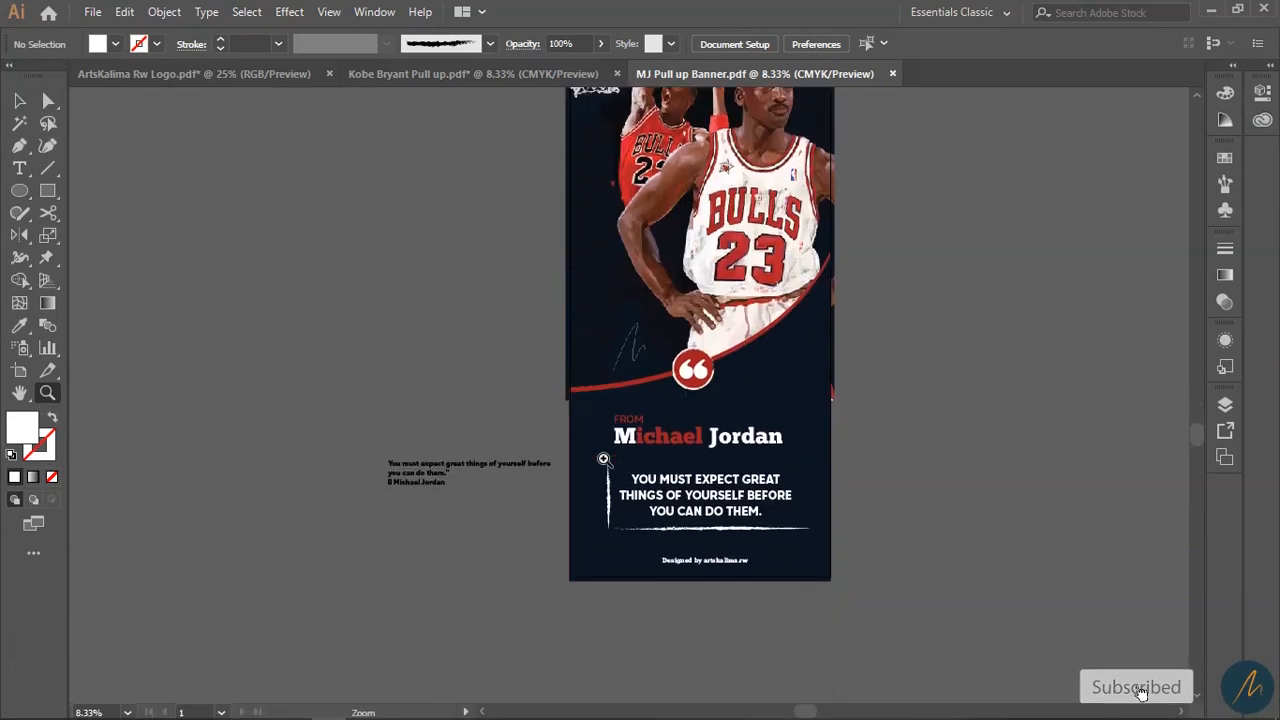
left_click(19, 371)
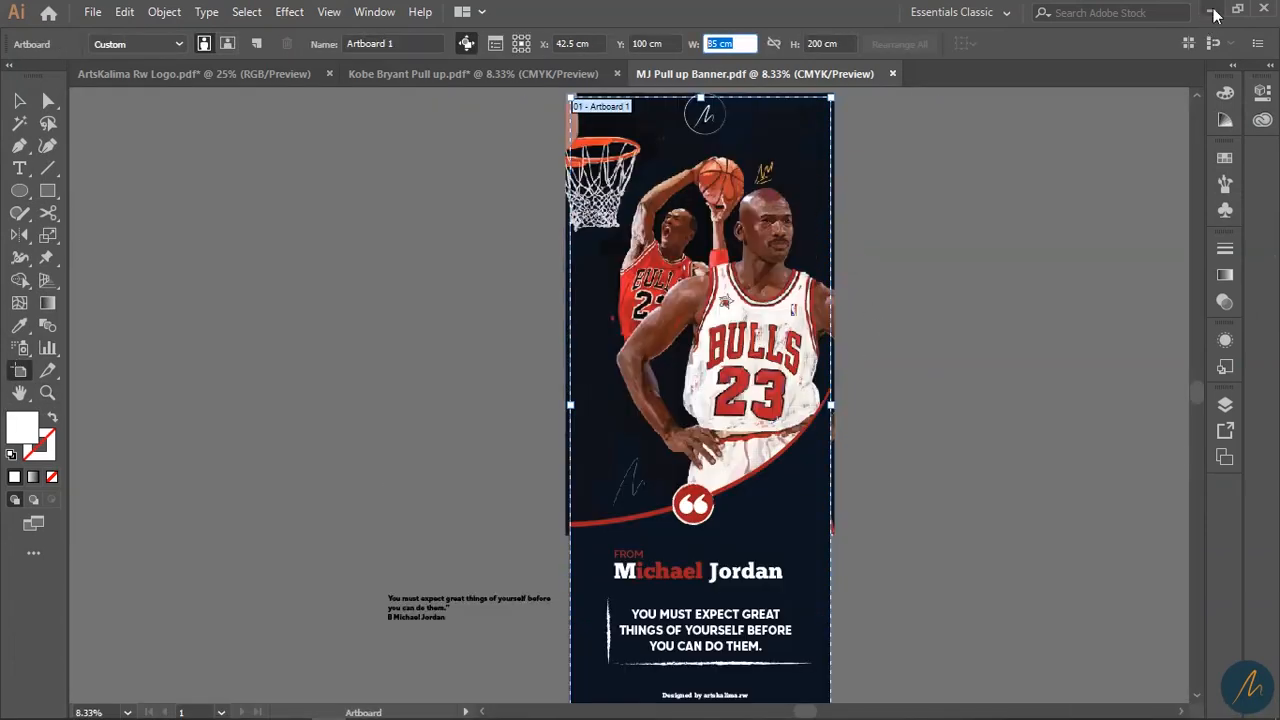
left_click(1211, 9)
scroll(575, 480, "up", 1)
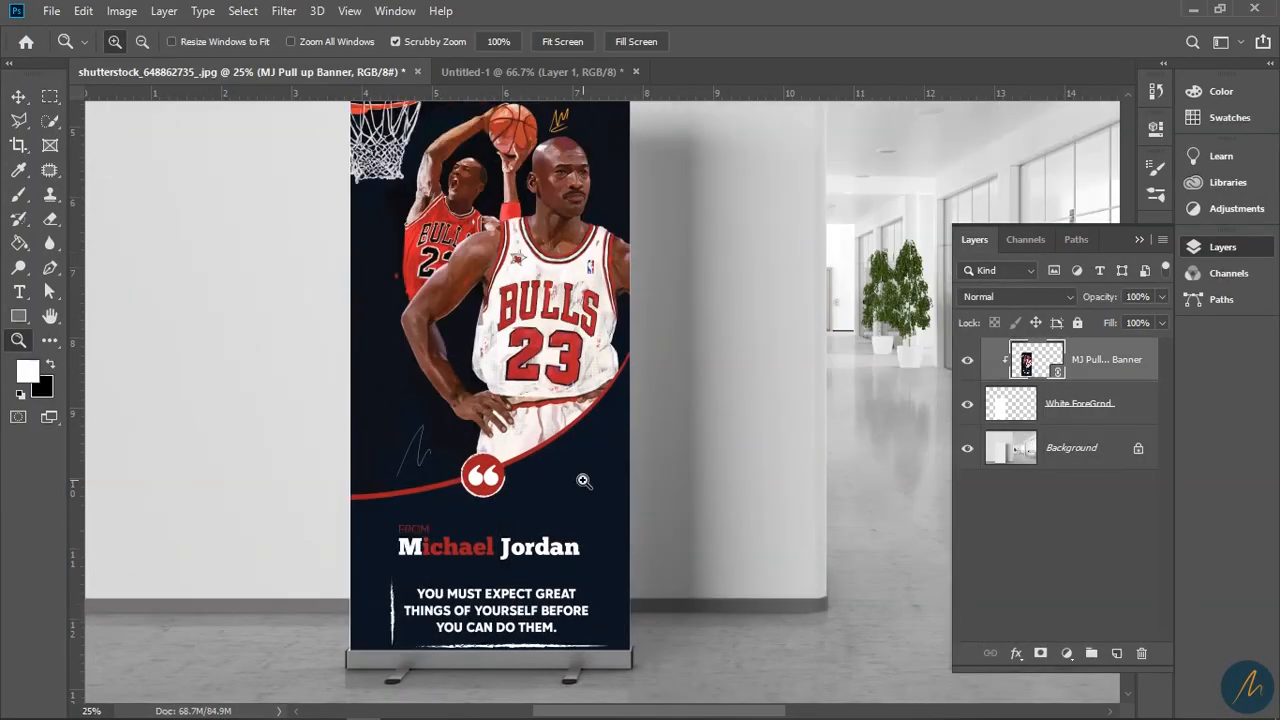
- View the banner at 25% and bring up Save As for the finished mockup
left_click(556, 420, "alt")
left_click(585, 400)
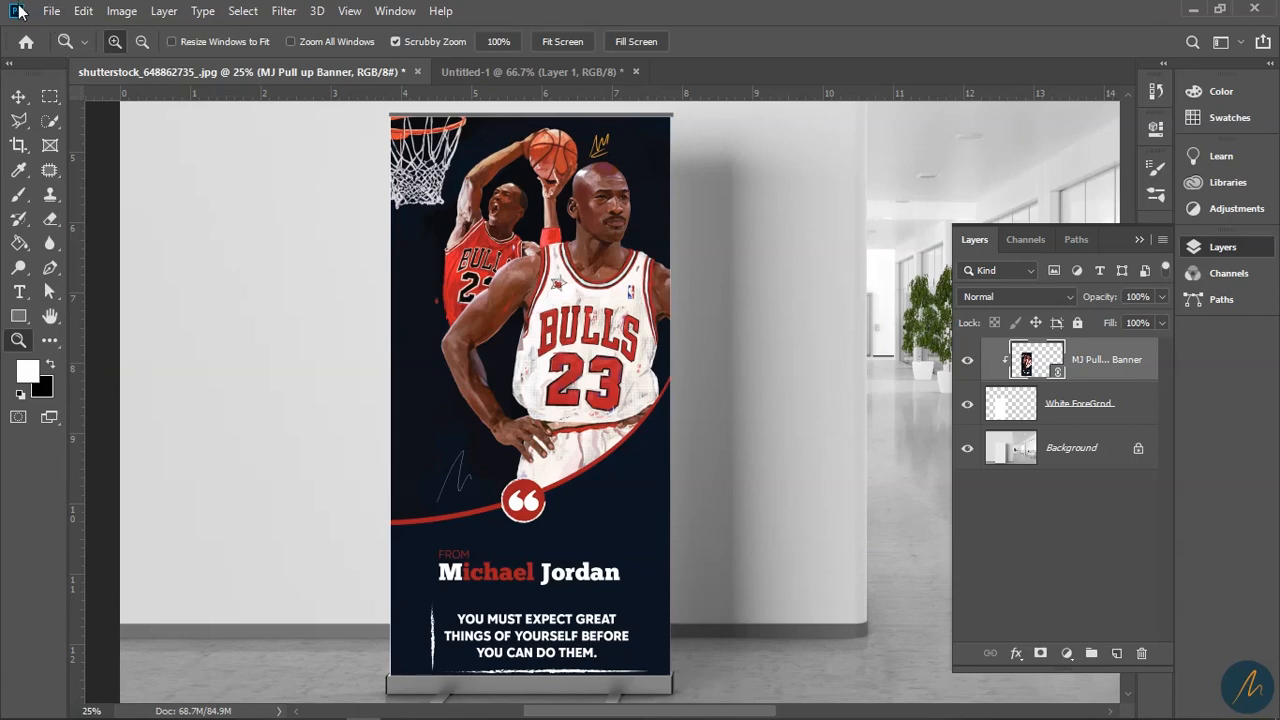
left_click(51, 11)
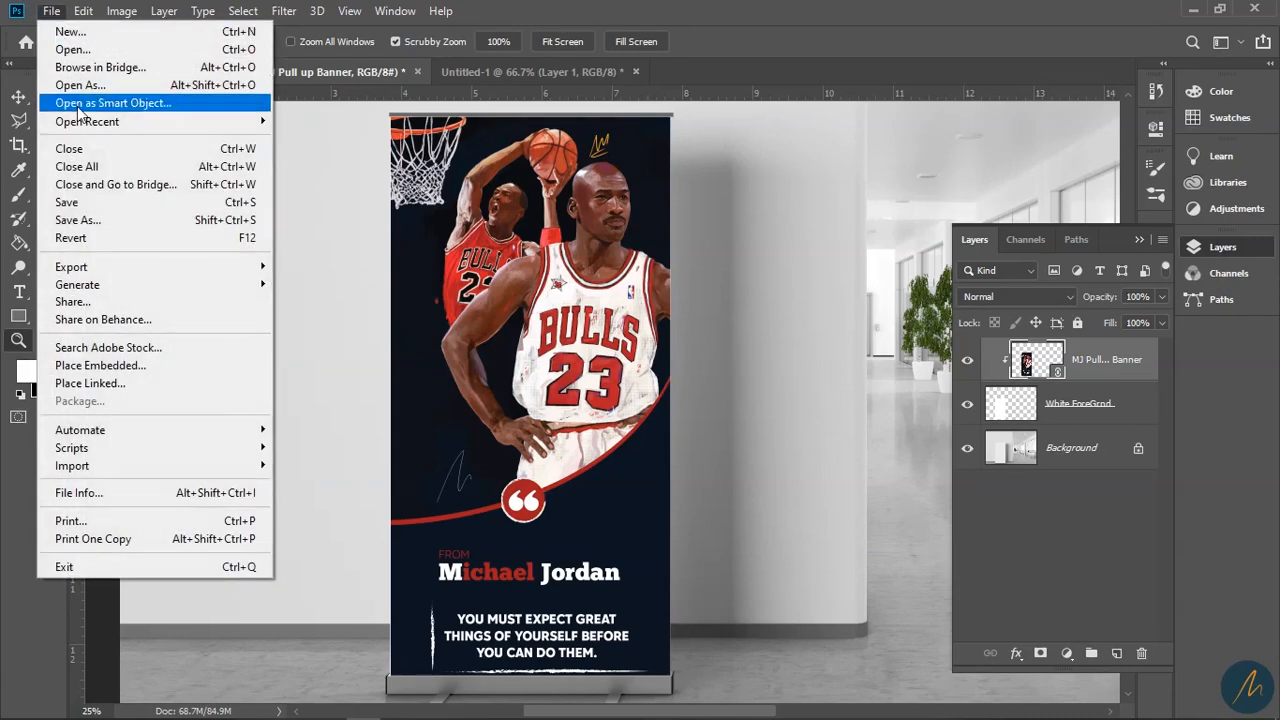
left_click(121, 220)
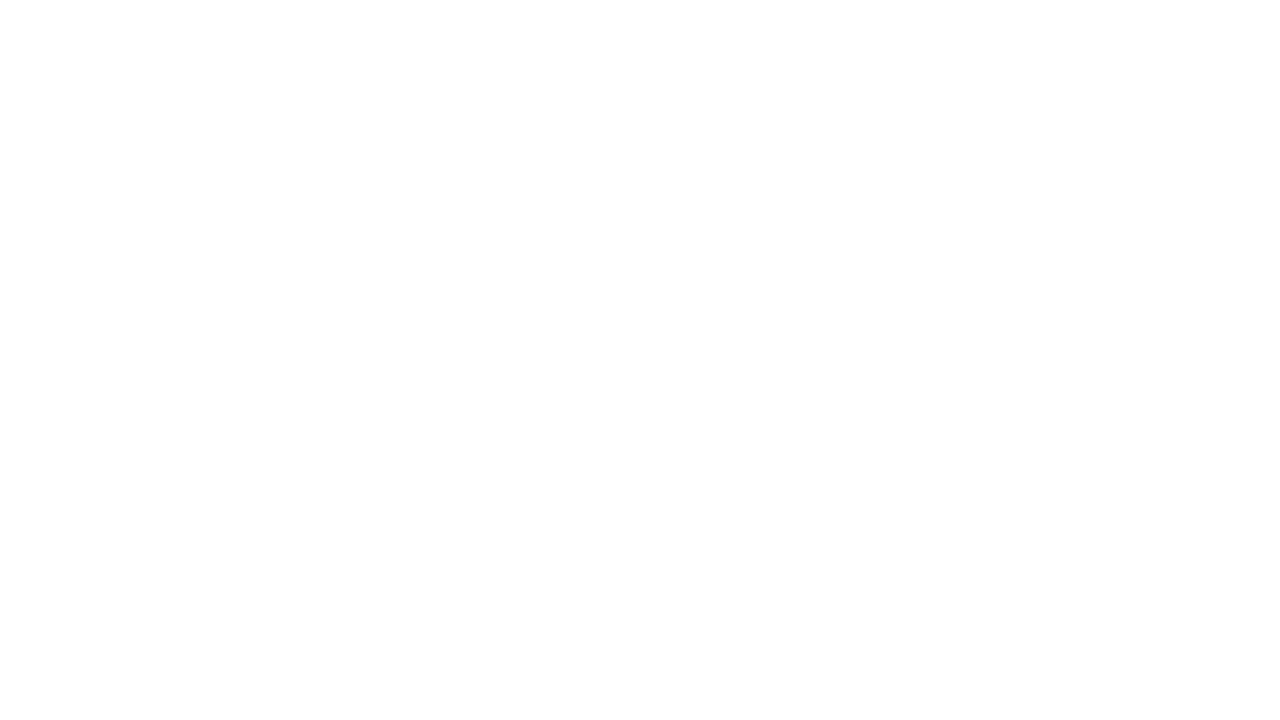